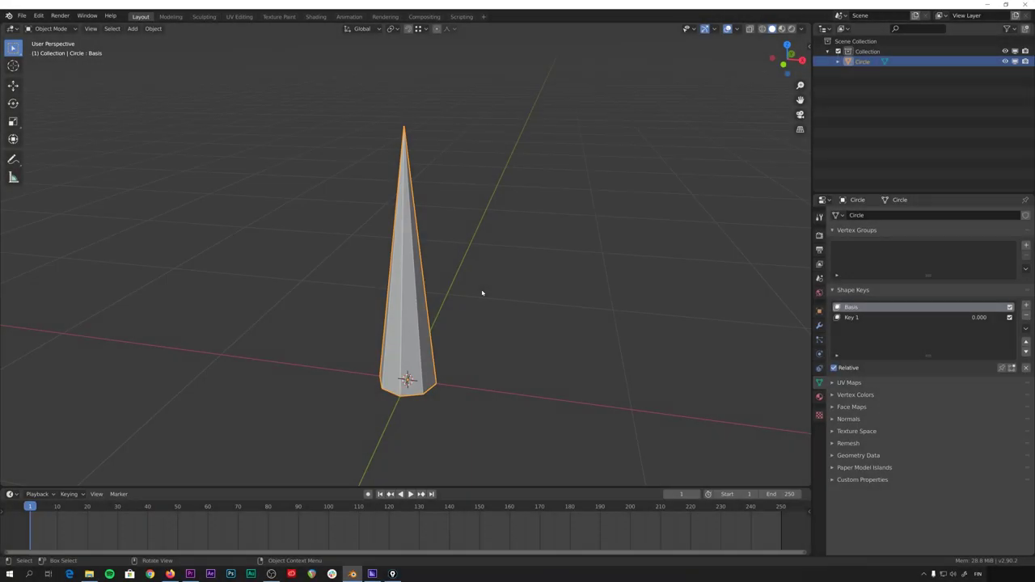
- Compare the umbrella mesh's Basis and Key 1 shape keys in Edit Mode, and return to Object Mode
{"action": "middle_click_drag", "start_coordinate": [480, 291], "coordinate": [524, 298]}
{"action": "key", "text": "ctrl+Tab"}
{"action": "left_click", "coordinate": [458, 240]}
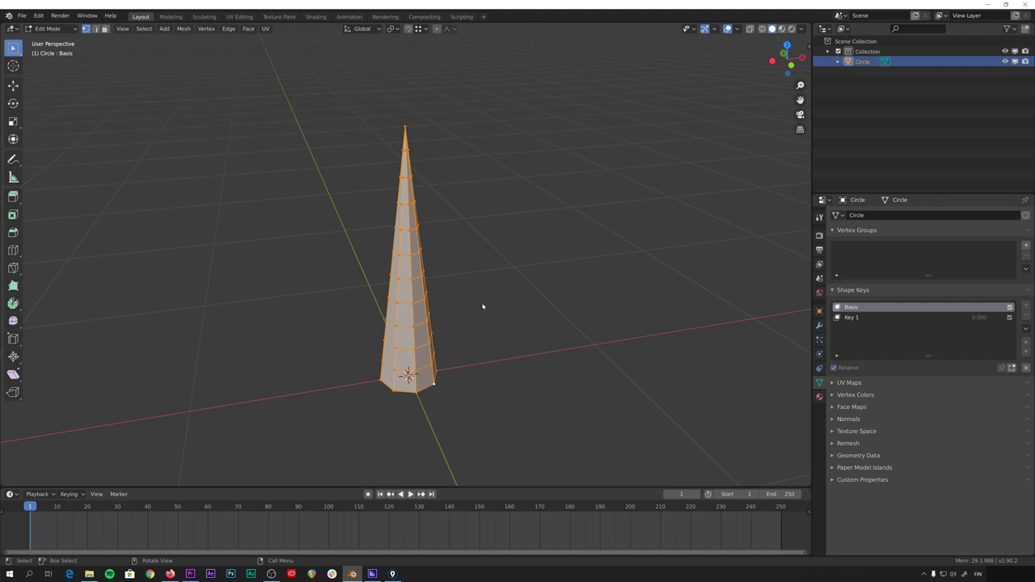
{"action": "left_click", "coordinate": [854, 318]}
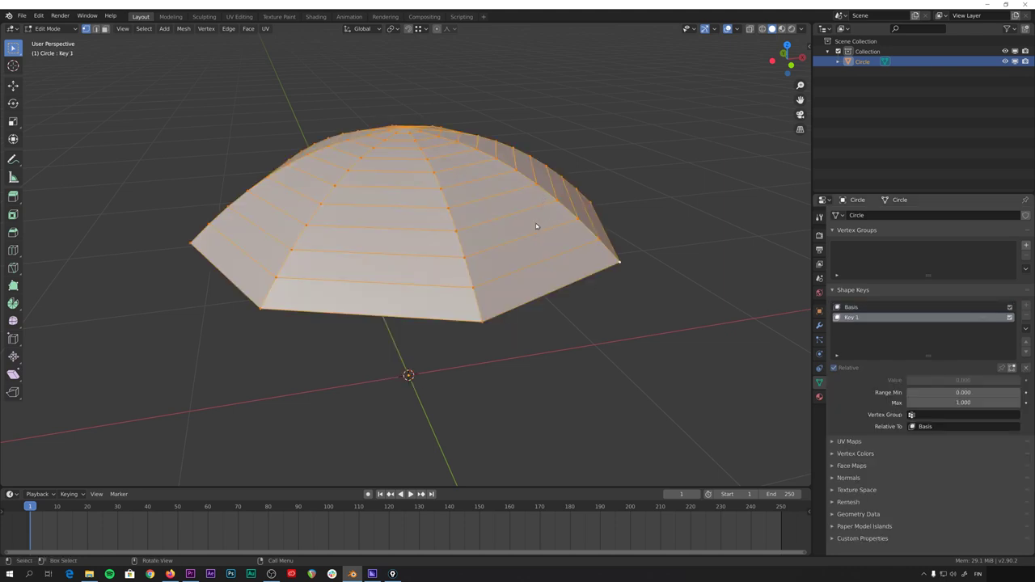
{"action": "middle_click_drag", "start_coordinate": [535, 226], "coordinate": [509, 215]}
{"action": "key", "text": "Tab"}
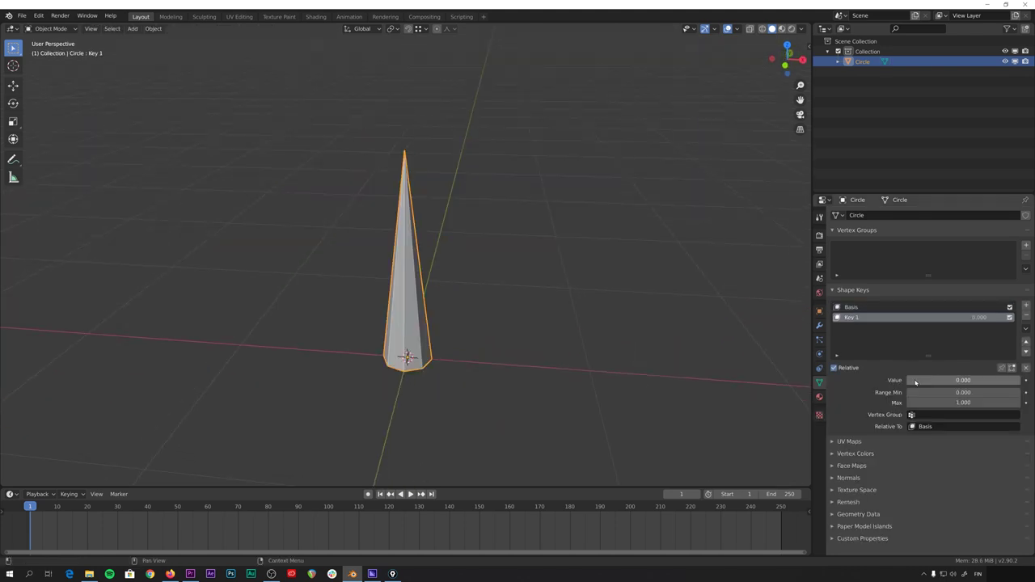
- Set the Key 1 shape key's value to 1.000 to open the umbrella fully
{"action": "left_click_drag", "start_coordinate": [916, 382], "coordinate": [1011, 380]}
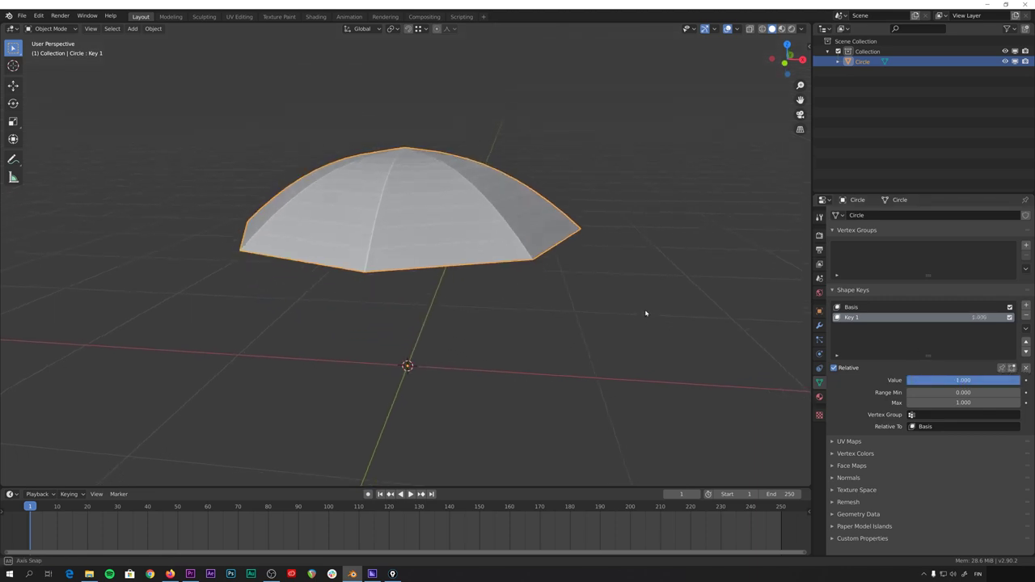
{"action": "middle_click_drag", "start_coordinate": [646, 312], "coordinate": [624, 257]}
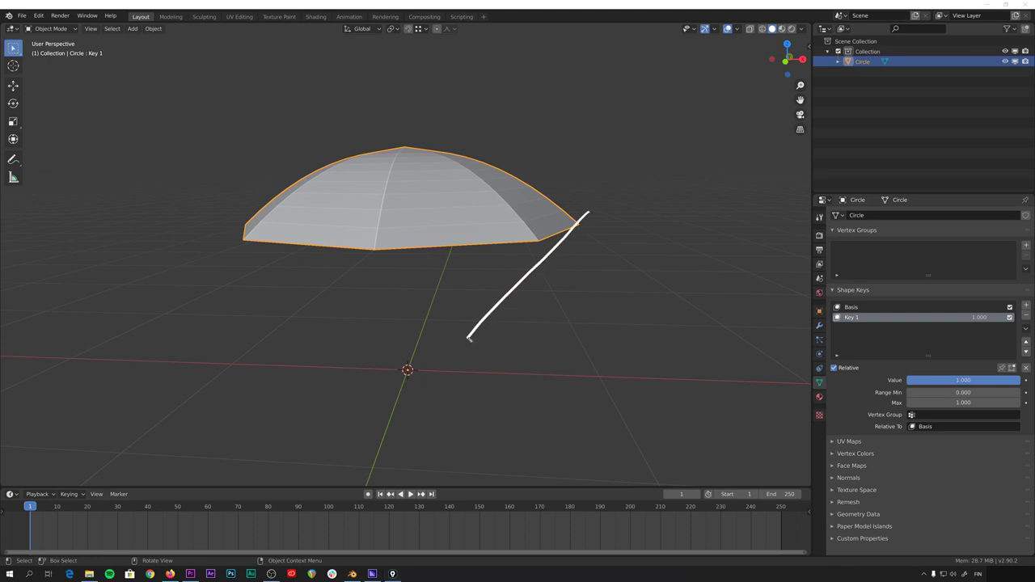
{"action": "mouse_move", "coordinate": [1015, 380]}
{"action": "left_mouse_down"}
{"action": "mouse_move", "coordinate": [905, 380]}
{"action": "mouse_move", "coordinate": [1020, 380]}
{"action": "left_mouse_up"}
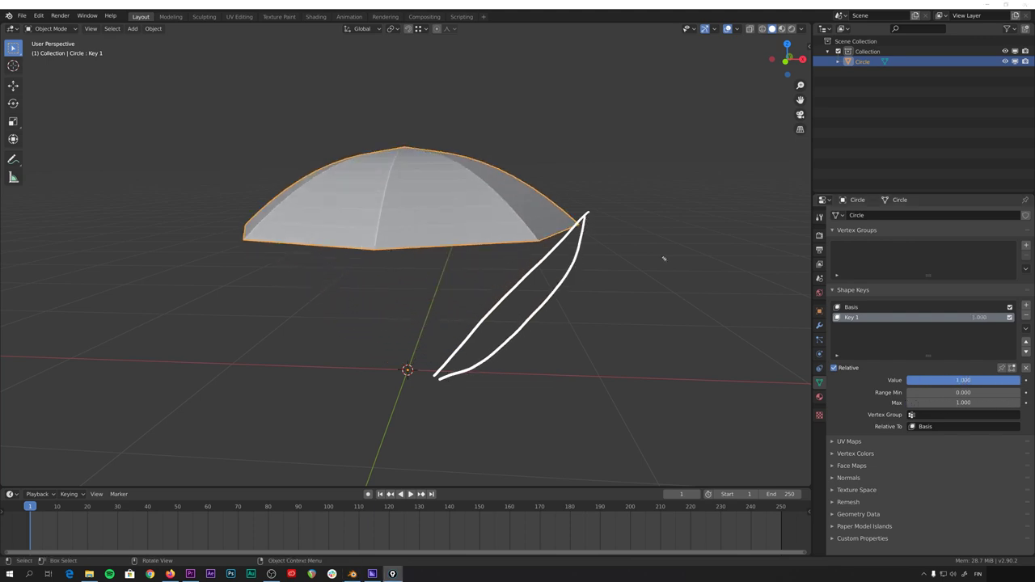
{"action": "left_click", "coordinate": [818, 326]}
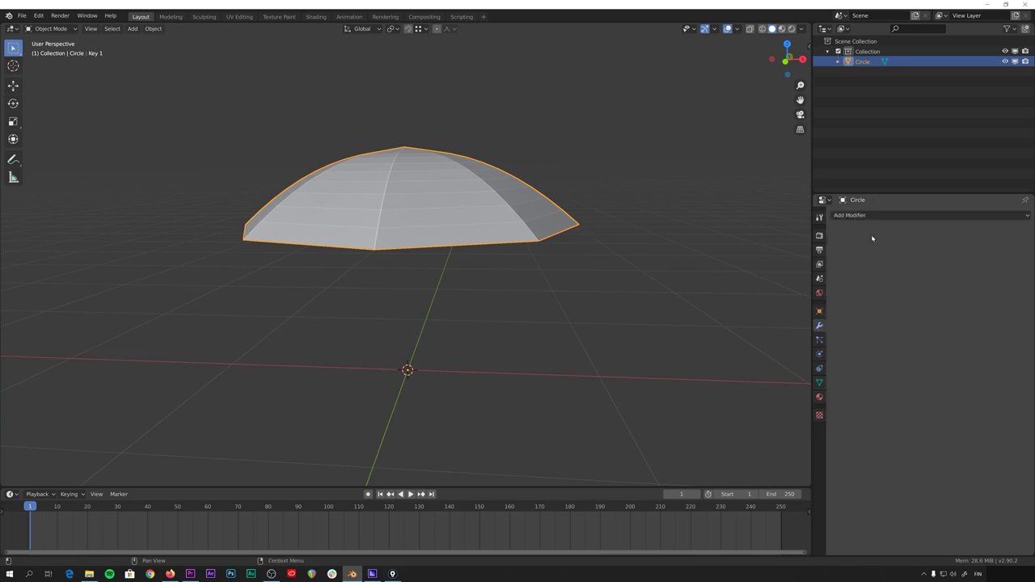
{"action": "left_click", "coordinate": [849, 215]}
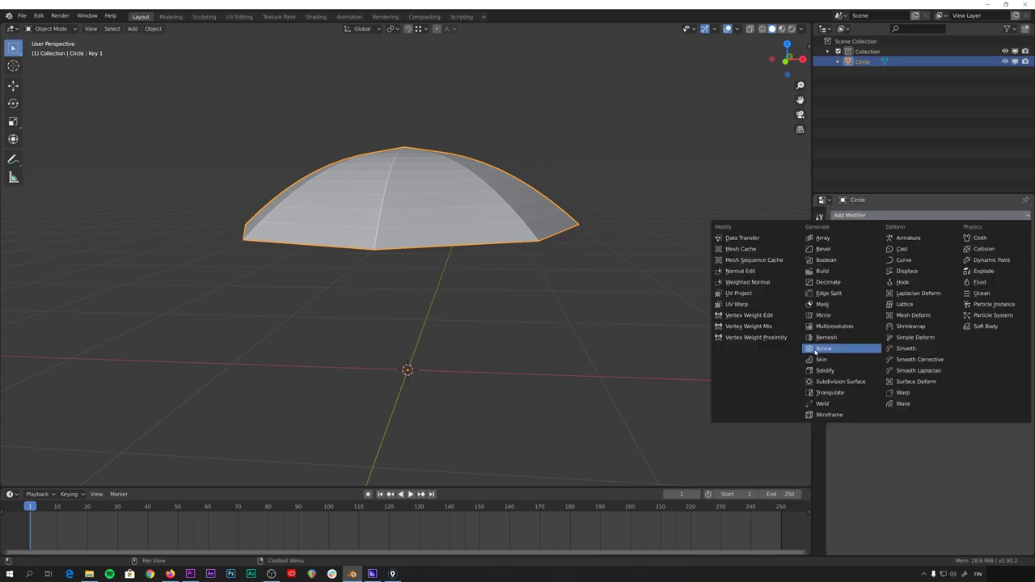
- Create a new General file and delete all of its default objects
{"action": "key", "text": "ctrl+n"}
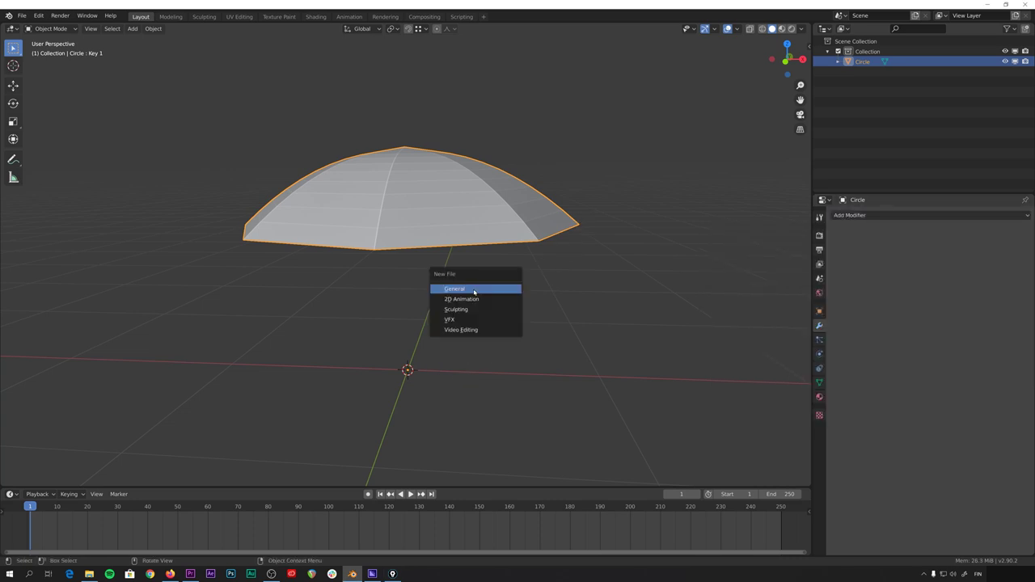
{"action": "left_click", "coordinate": [474, 292]}
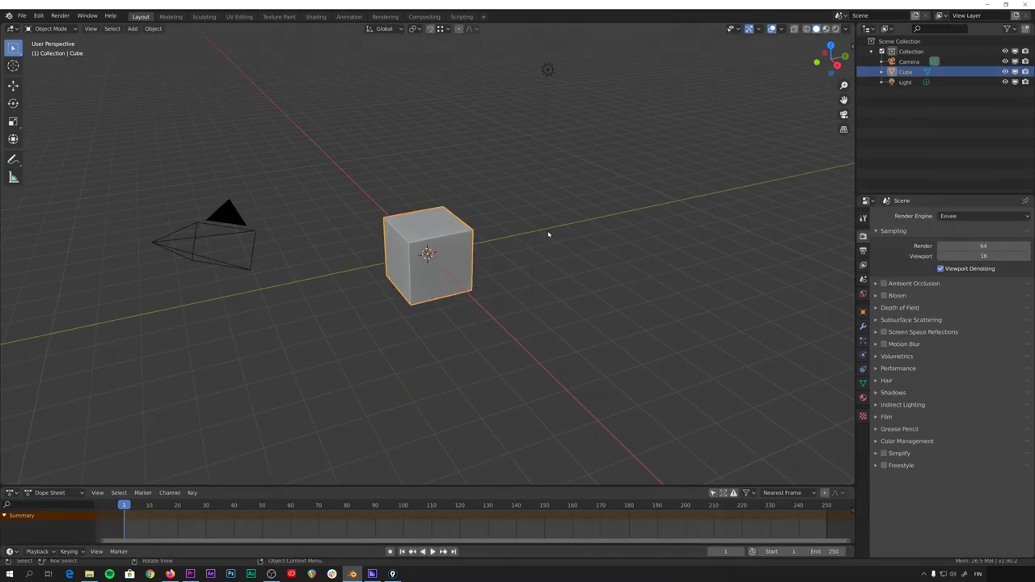
{"action": "key", "text": "a"}
{"action": "key", "text": "Delete"}
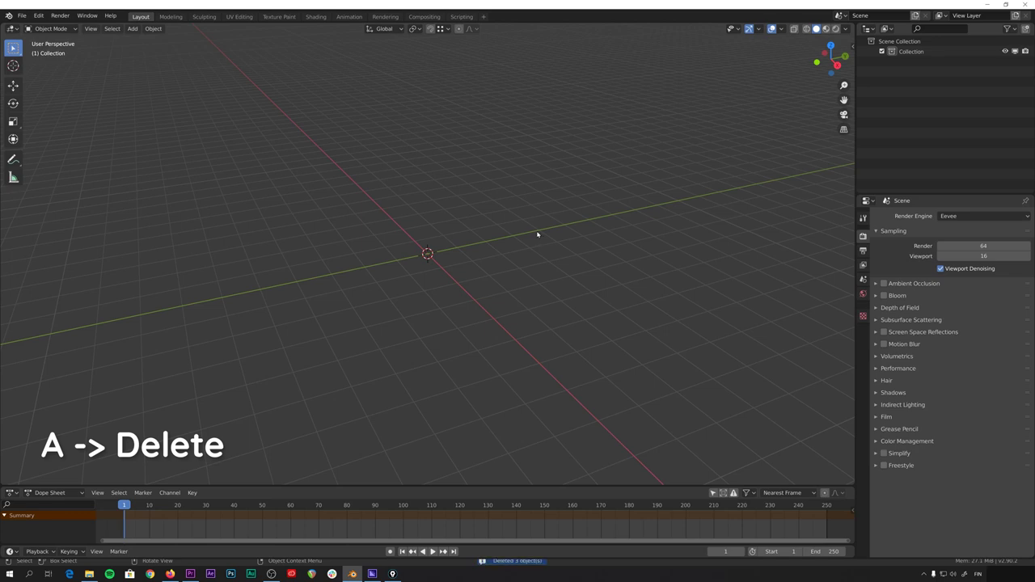
- Add a Single Vert mesh object at the 3D cursor in the empty scene
{"action": "key", "text": "shift+a"}
{"action": "mouse_move", "coordinate": [476, 243]}
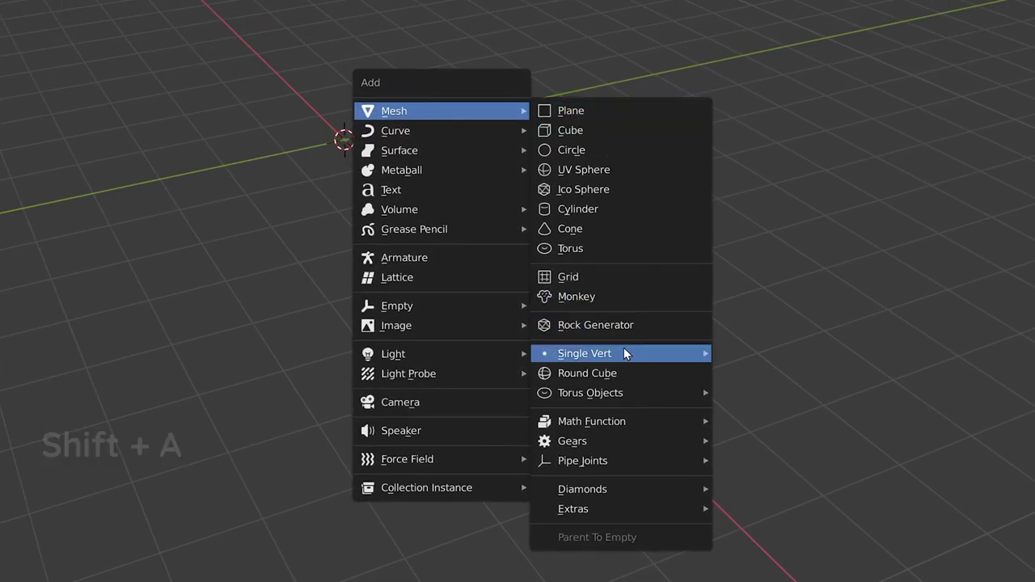
{"action": "mouse_move", "coordinate": [623, 353]}
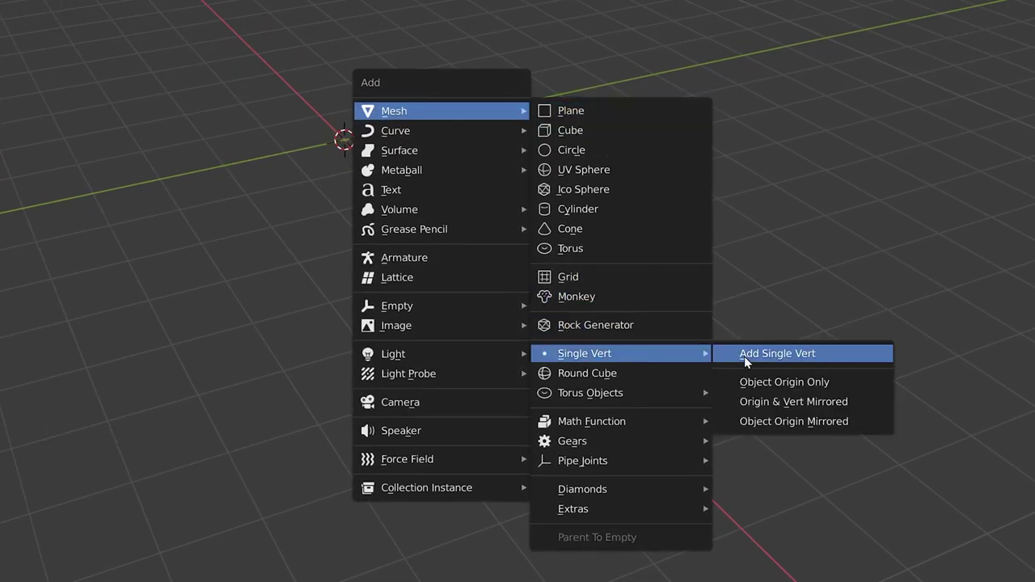
{"action": "left_click", "coordinate": [791, 358]}
{"action": "key", "text": "shift+a"}
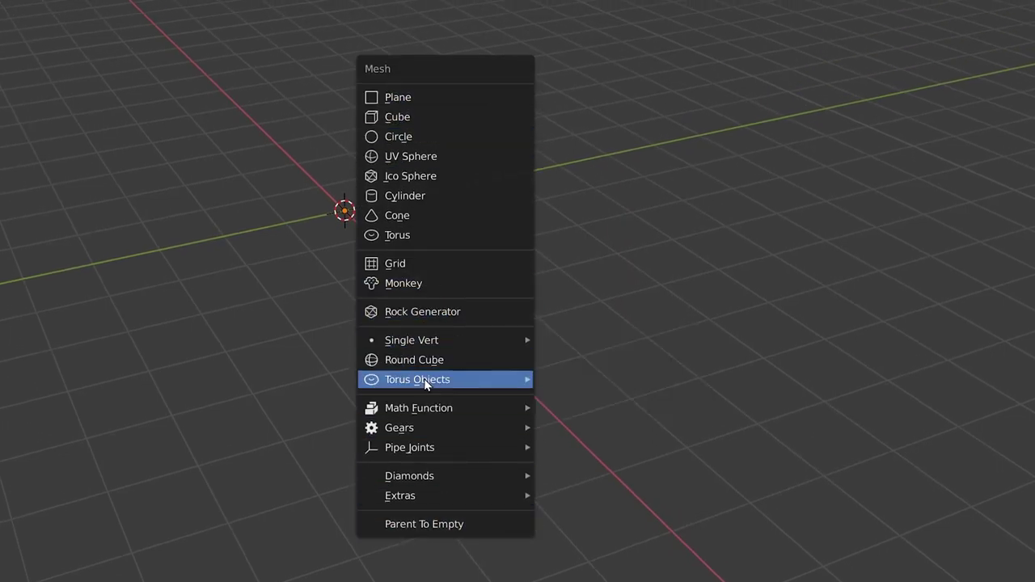
{"action": "mouse_move", "coordinate": [426, 382]}
{"action": "key", "text": "Escape"}
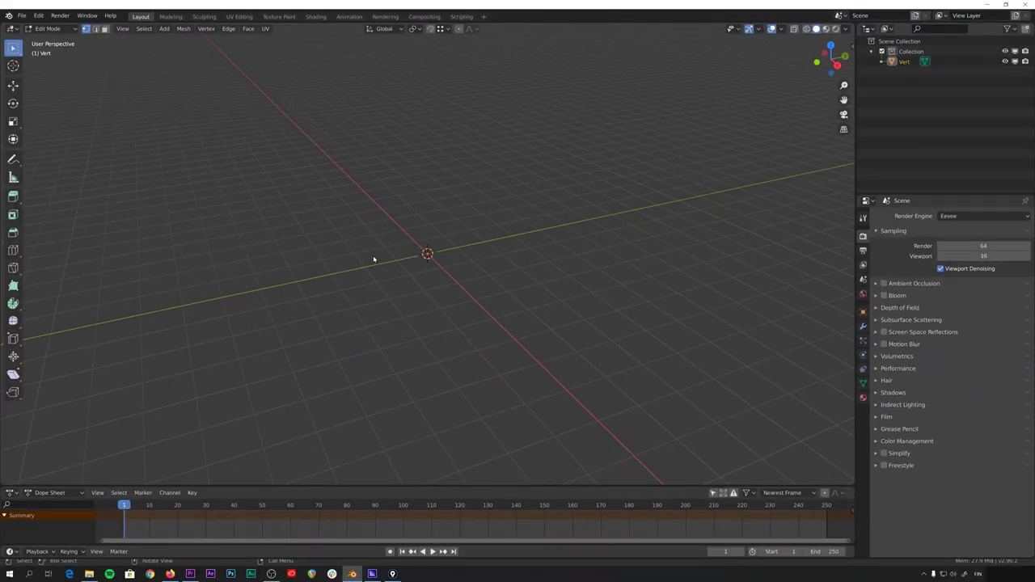
- Search the add-on preferences for "extra" to check whether Add Mesh: Extra Objects is enabled, and close the preferences
{"action": "left_click", "coordinate": [38, 16]}
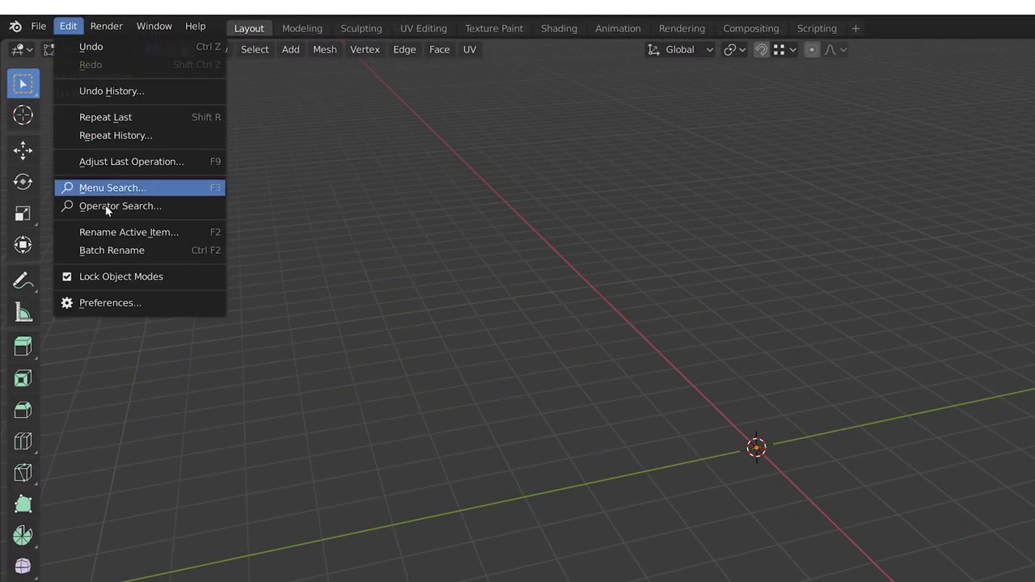
{"action": "left_click", "coordinate": [104, 304]}
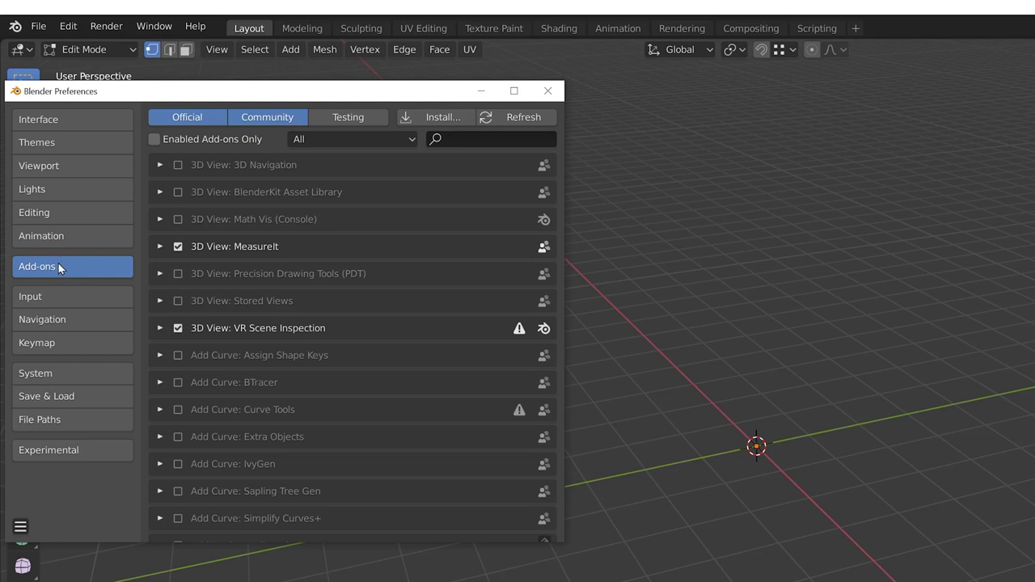
{"action": "left_click", "coordinate": [509, 139]}
{"action": "type", "text": "extra"}
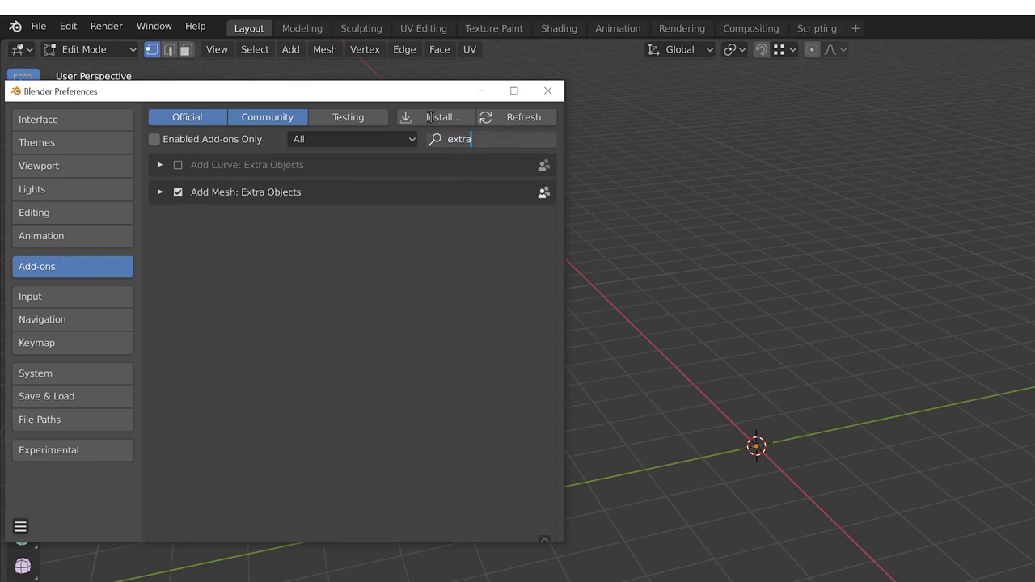
{"action": "key", "text": "Return"}
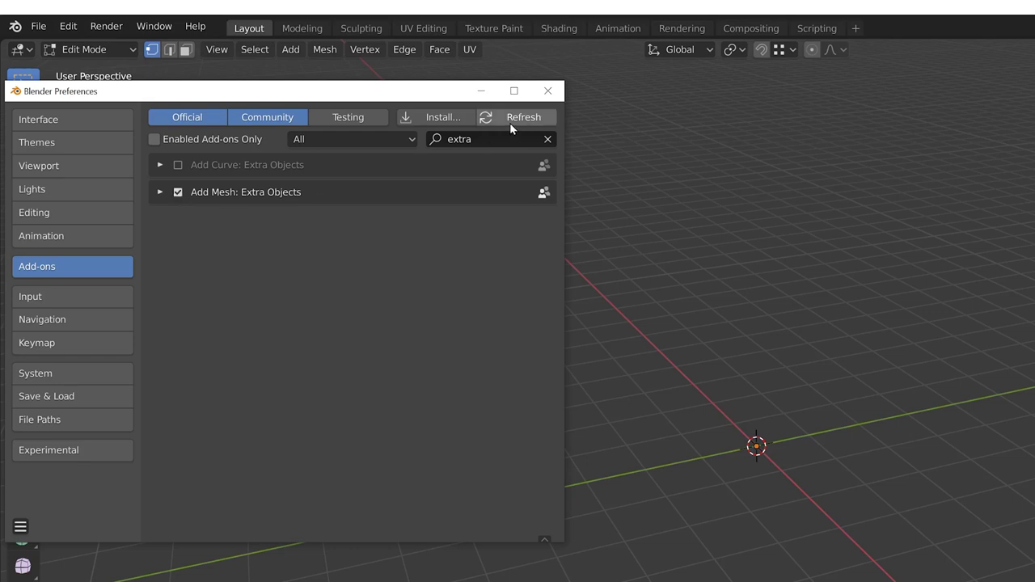
{"action": "left_click", "coordinate": [547, 90]}
- Use Add Single Vert again while editing the vertex mesh
{"action": "key", "text": "shift+a"}
{"action": "mouse_move", "coordinate": [551, 342]}
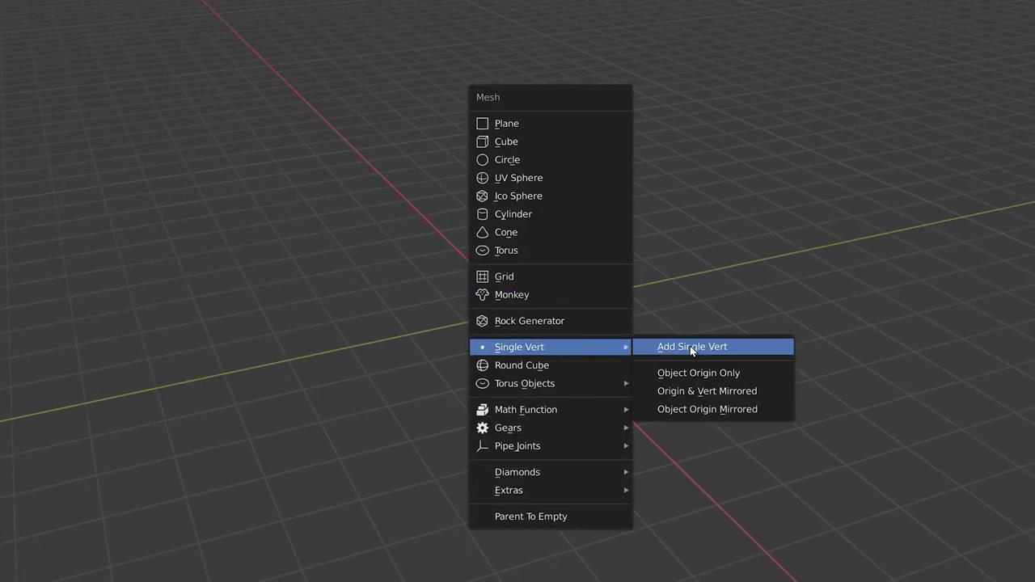
{"action": "left_click", "coordinate": [714, 346]}
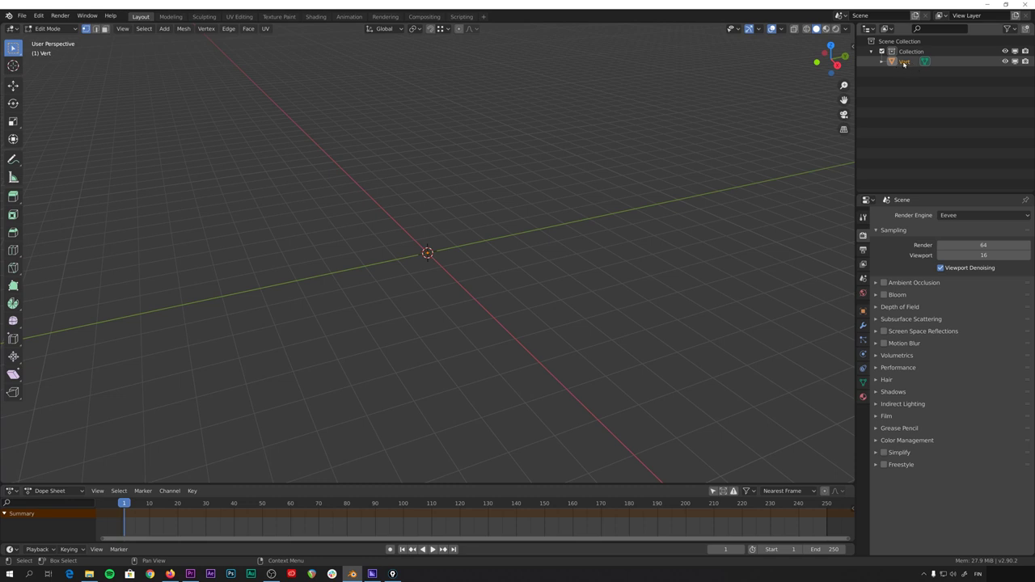
- In Edit Mode, extrude the vertex along the positive X axis from the top view to form a straight edge
{"action": "key", "text": "Tab"}
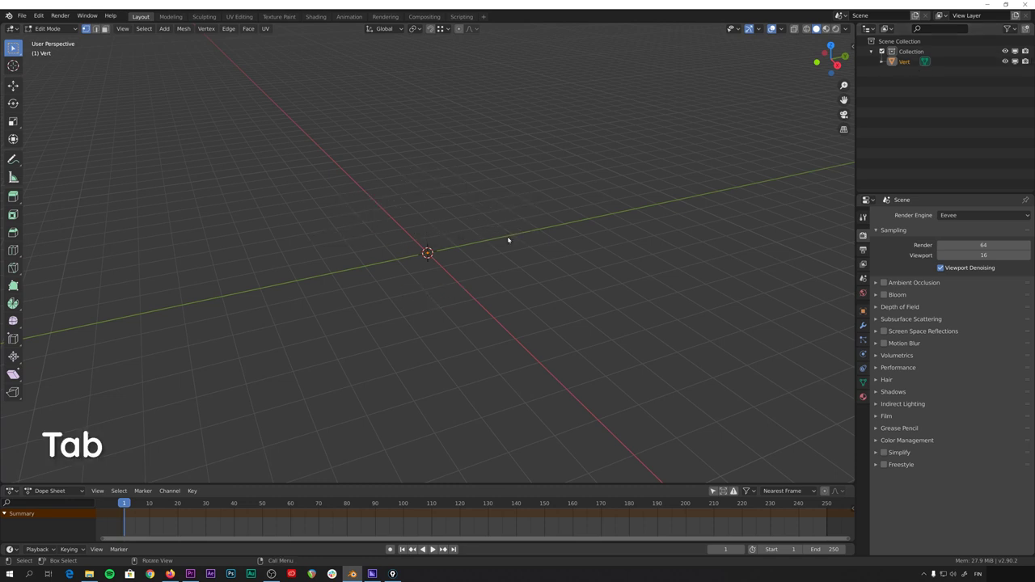
{"action": "middle_click_drag", "start_coordinate": [444, 253], "coordinate": [487, 277]}
{"action": "key", "text": "grave"}
{"action": "left_click", "coordinate": [500, 225]}
{"action": "key", "text": "e"}
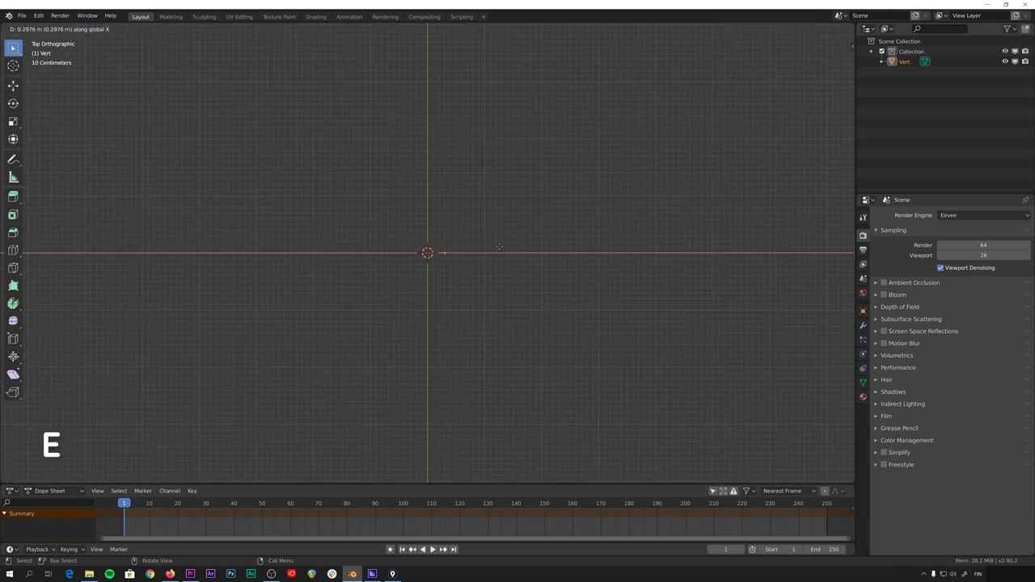
{"action": "left_click", "coordinate": [650, 249]}
{"action": "middle_click_drag", "start_coordinate": [637, 270], "coordinate": [580, 192]}
{"action": "scroll", "coordinate": [580, 192], "scroll_direction": "up", "scroll_amount": 5}
{"action": "middle_click_drag", "start_coordinate": [397, 243], "coordinate": [469, 234], "text": "shift"}
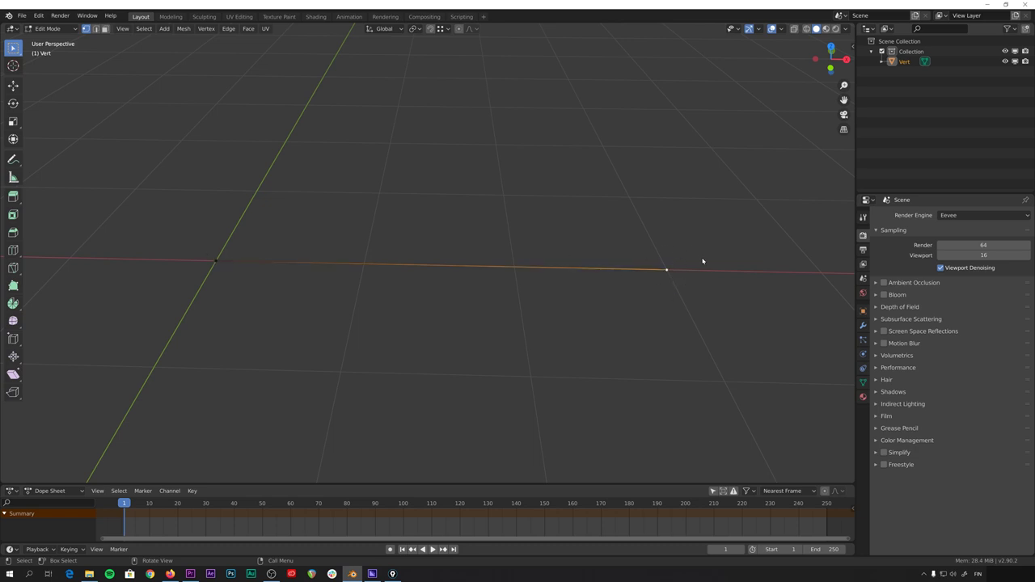
- Add a Screw modifier to the edge object in Object Mode and switch back to Edit Mode
{"action": "key", "text": "Tab"}
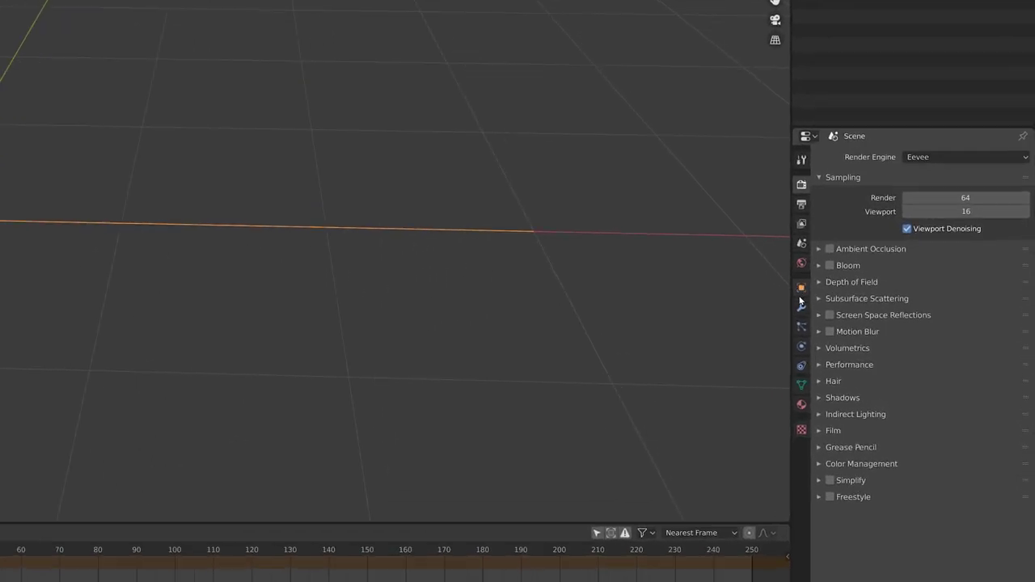
{"action": "left_click", "coordinate": [863, 325]}
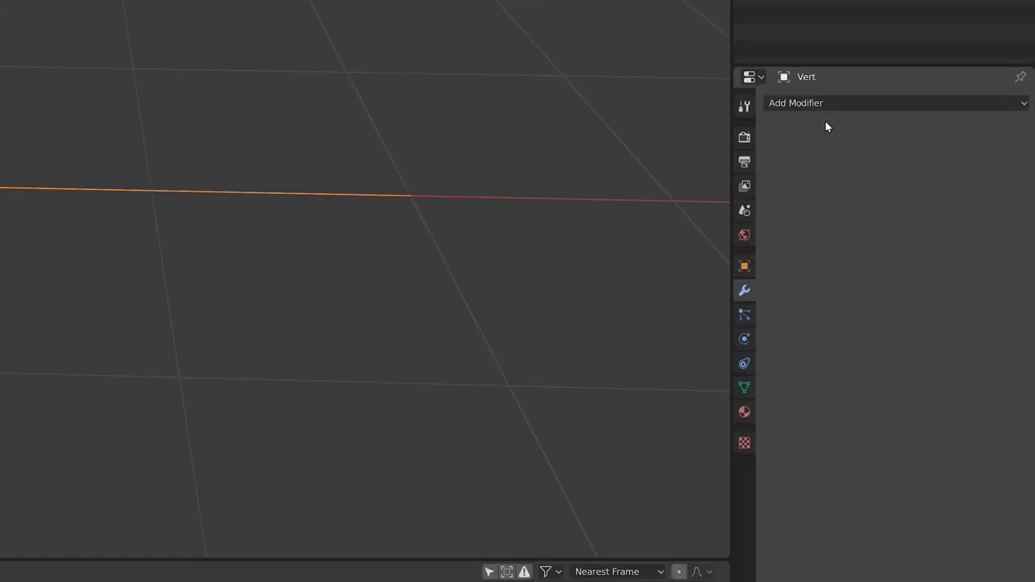
{"action": "left_click", "coordinate": [844, 102]}
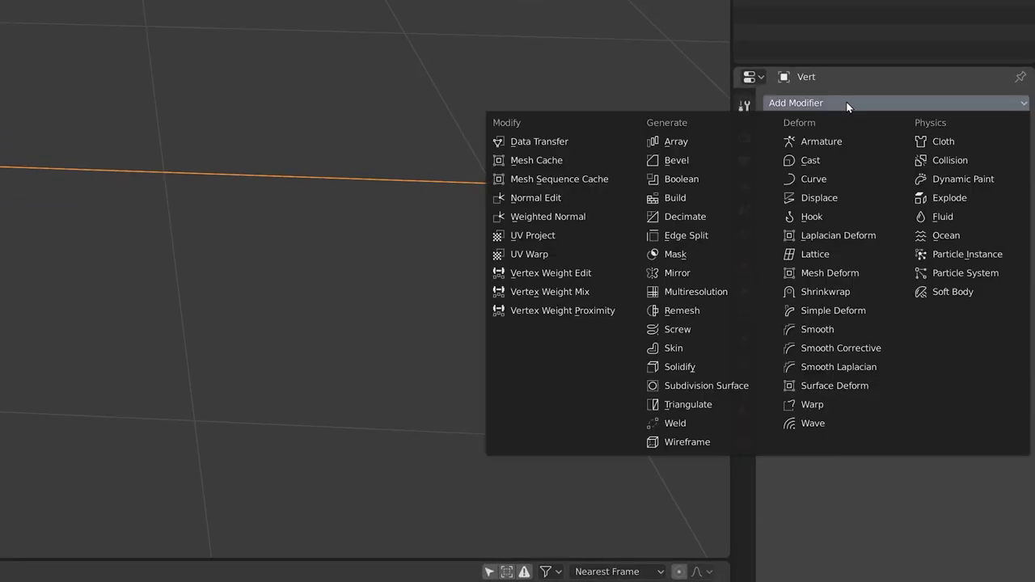
{"action": "left_click", "coordinate": [703, 330]}
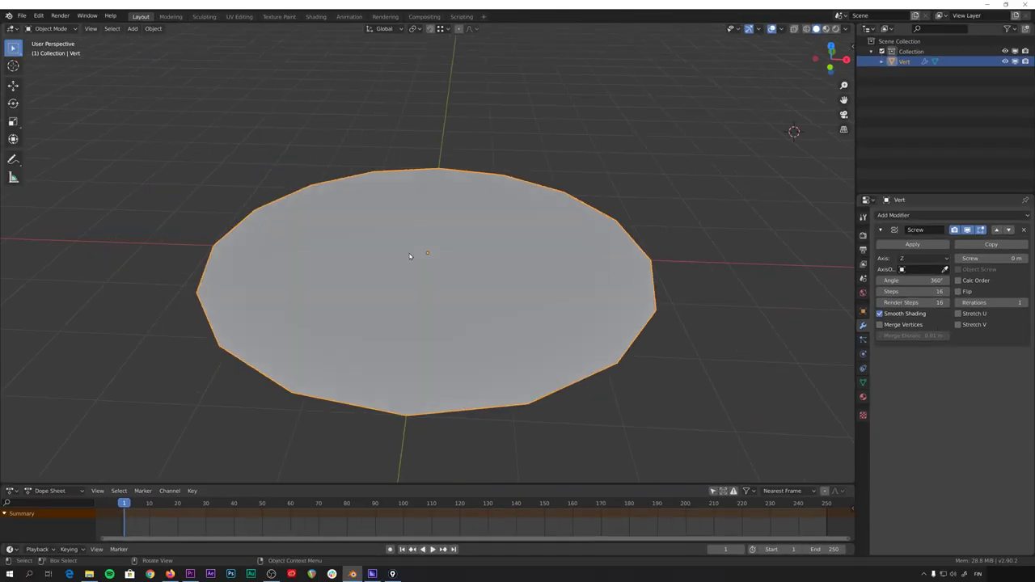
{"action": "key", "text": "ctrl+Tab"}
{"action": "left_click", "coordinate": [467, 256]}
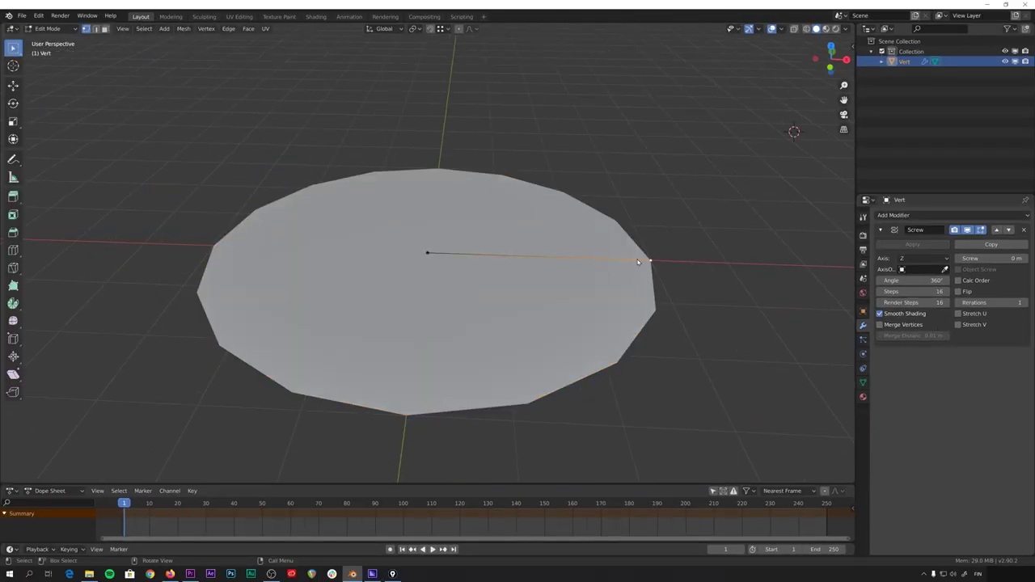
- Try a Screw modifier angle of 188° and restore it to 360°
{"action": "left_click_drag", "start_coordinate": [910, 279], "coordinate": [440, 237]}
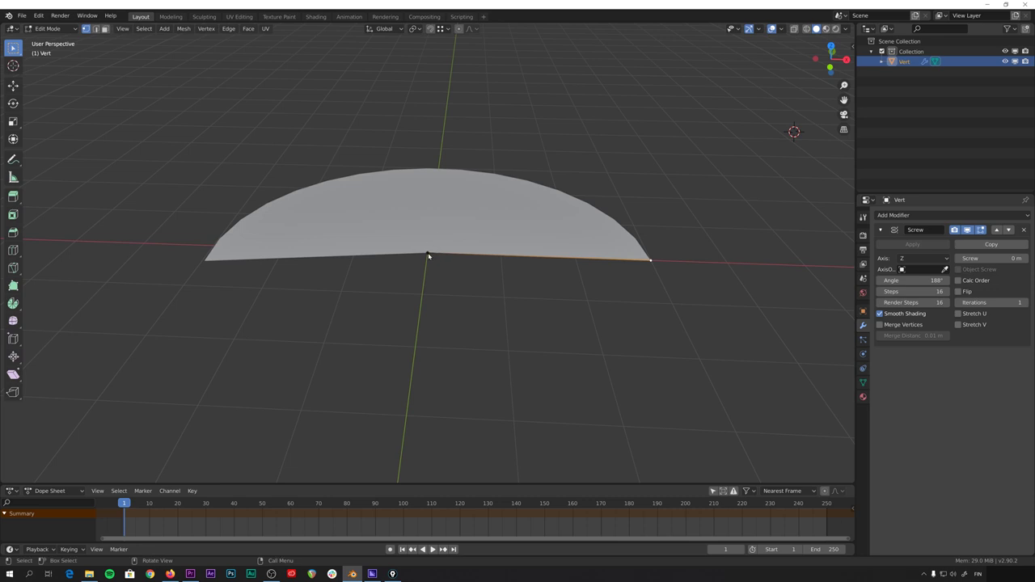
{"action": "double_click", "coordinate": [899, 280]}
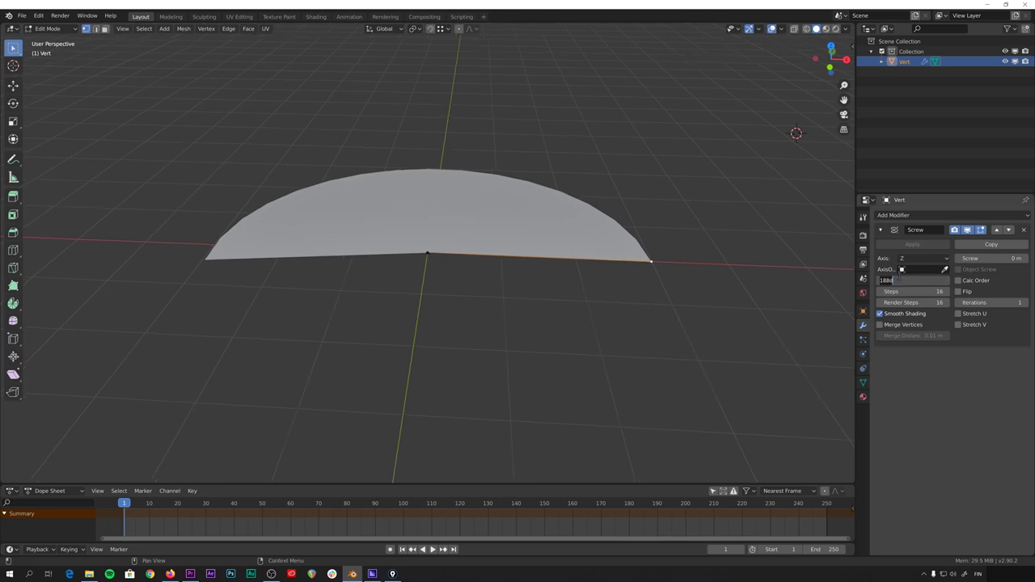
{"action": "key", "text": "Return"}
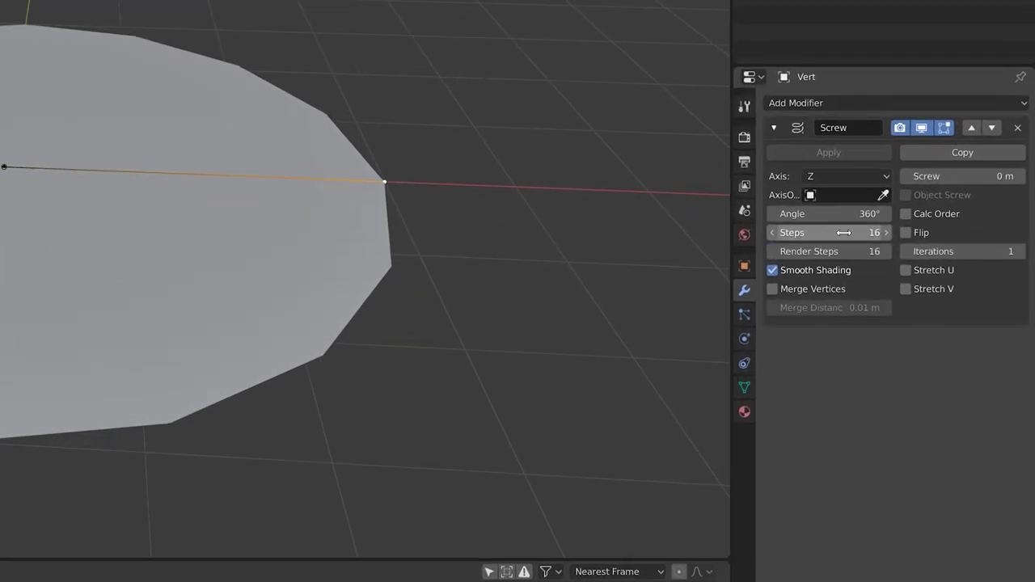
- Set the Screw modifier's Steps and Render Steps to 8 and disable Smooth Shading
{"action": "left_click_drag", "start_coordinate": [833, 232], "coordinate": [837, 257]}
{"action": "key", "text": "Return"}
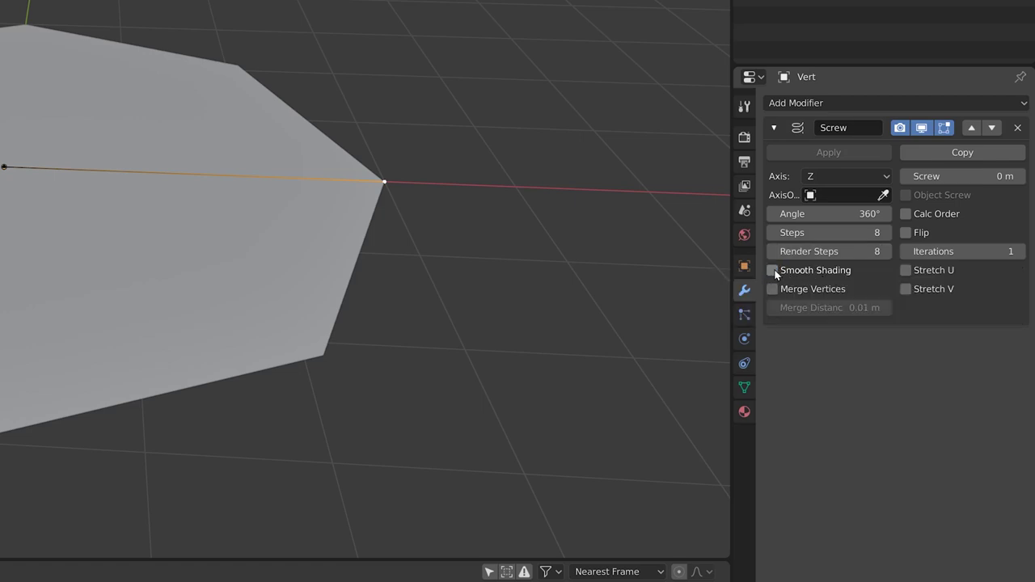
- Try moving the edge's outer vertex downward and cancel the move
{"action": "middle_click_drag", "start_coordinate": [425, 372], "coordinate": [387, 193]}
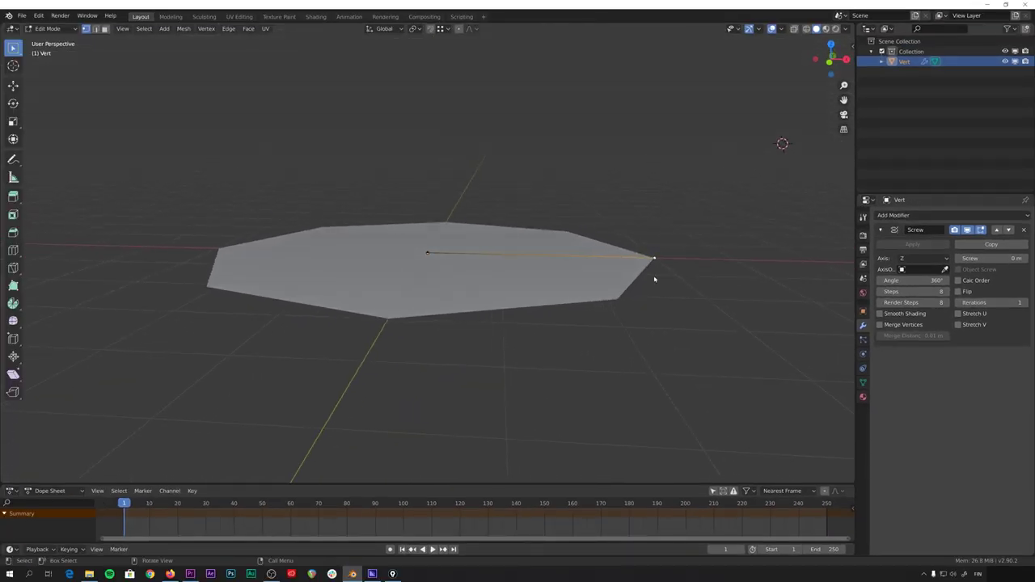
{"action": "key", "text": "g"}
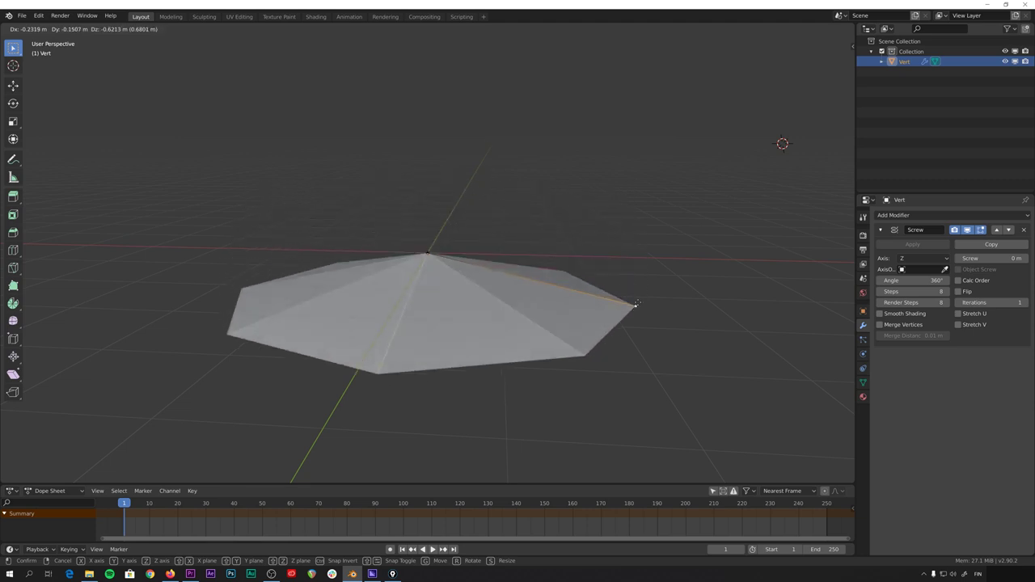
{"action": "key", "text": "Escape"}
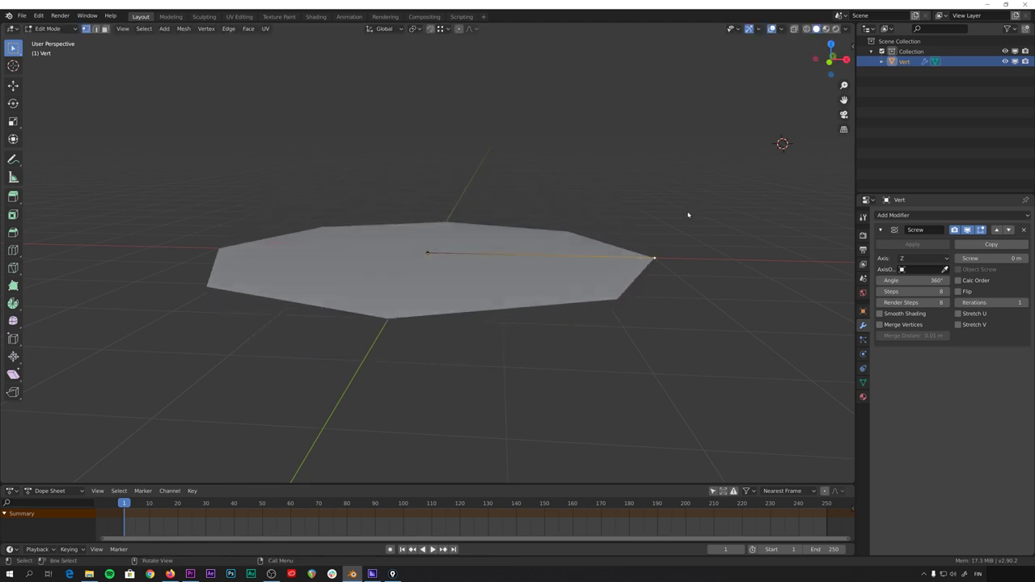
- Snap the 3D cursor to the selected outer vertex and return to Object Mode
{"action": "key", "text": "shift+s"}
{"action": "left_click", "coordinate": [679, 272]}
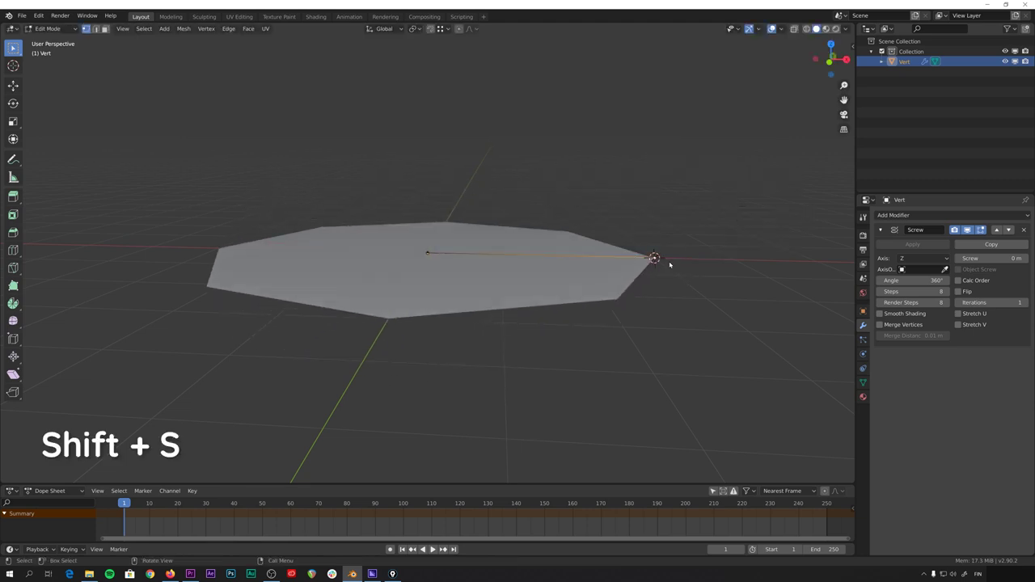
{"action": "key", "text": "Tab"}
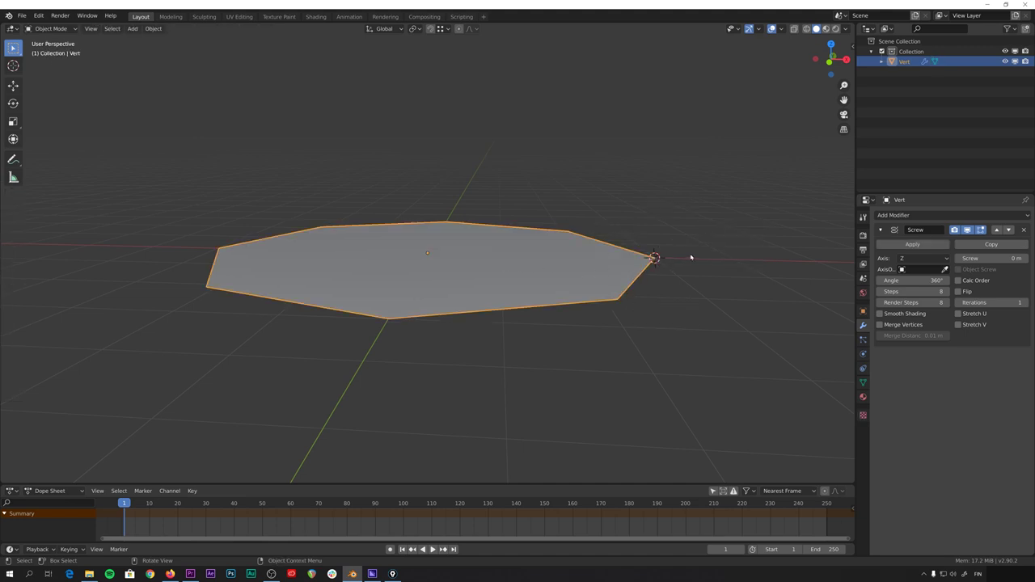
- Add a Plain Axes empty at the 3D cursor and set its display size to 0.2 m
{"action": "key", "text": "shift+a"}
{"action": "mouse_move", "coordinate": [687, 343]}
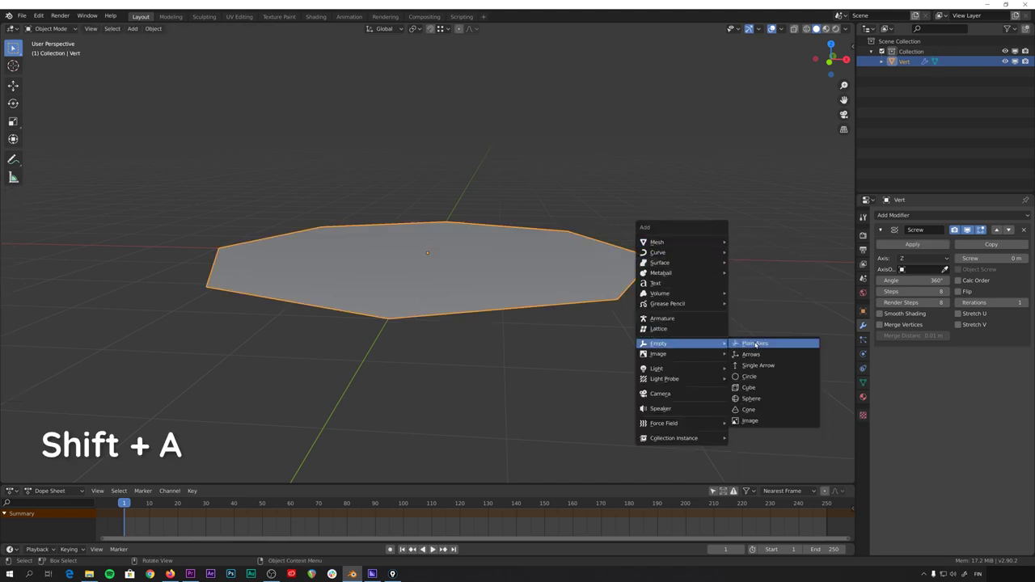
{"action": "left_click", "coordinate": [755, 343]}
{"action": "left_click", "coordinate": [862, 354]}
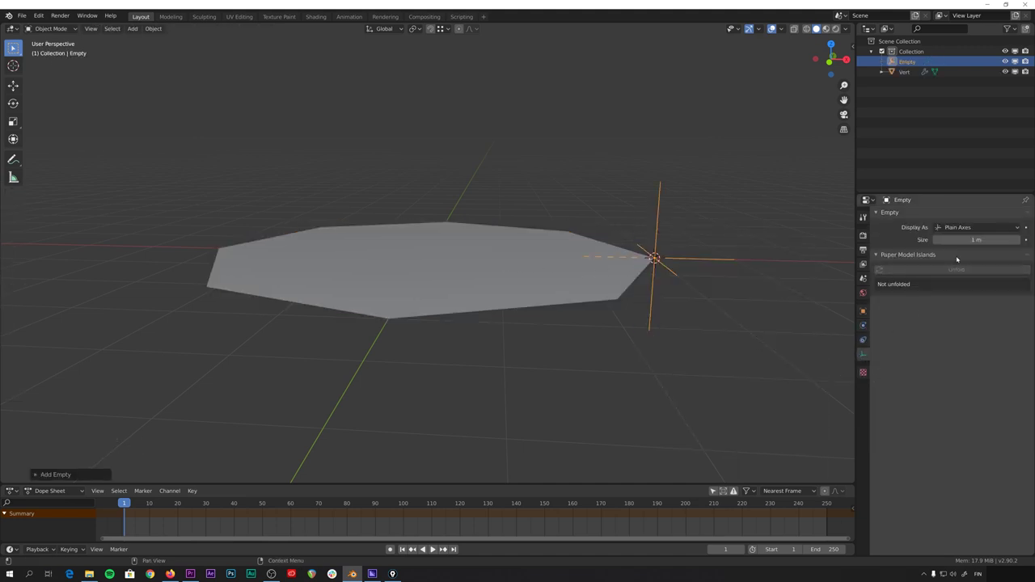
{"action": "left_click", "coordinate": [965, 240]}
{"action": "key", "text": "Return"}
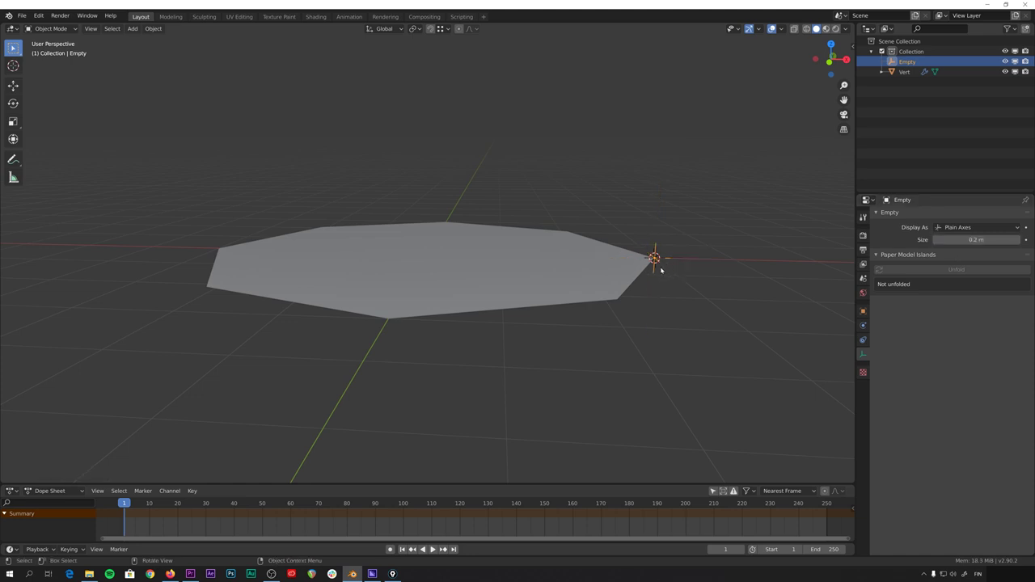
- Hook the canopy edge's outer vertex to the Plain Axes empty and return to Object Mode
{"action": "left_click", "coordinate": [517, 261]}
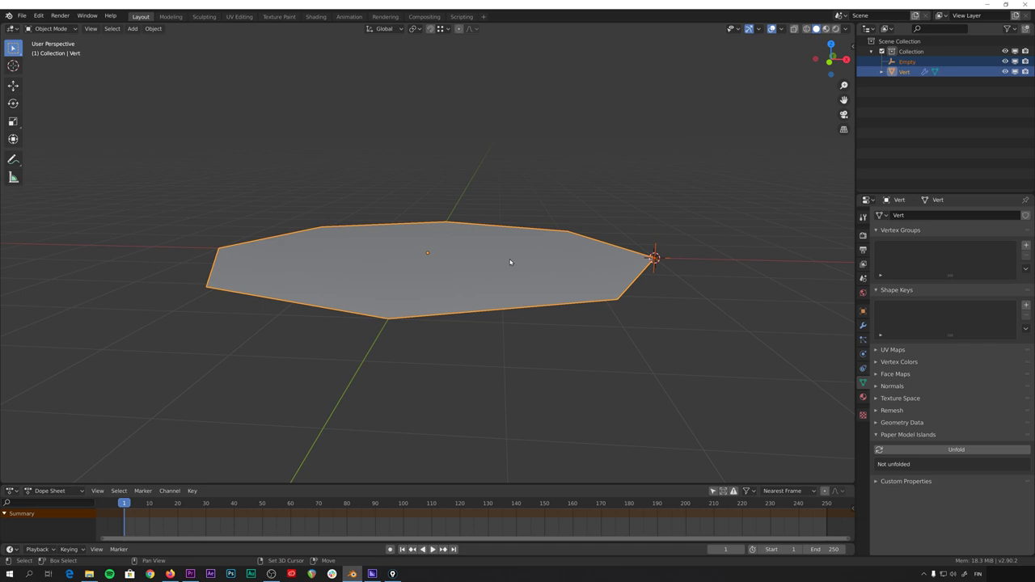
{"action": "key", "text": "Tab"}
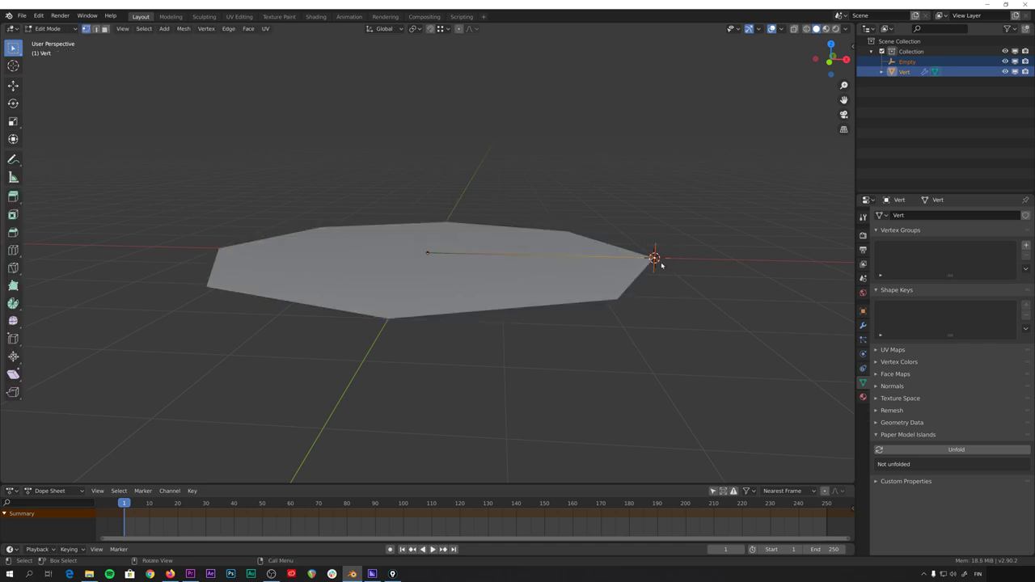
{"action": "left_click_drag", "start_coordinate": [633, 241], "coordinate": [679, 281]}
{"action": "key", "text": "ctrl+h"}
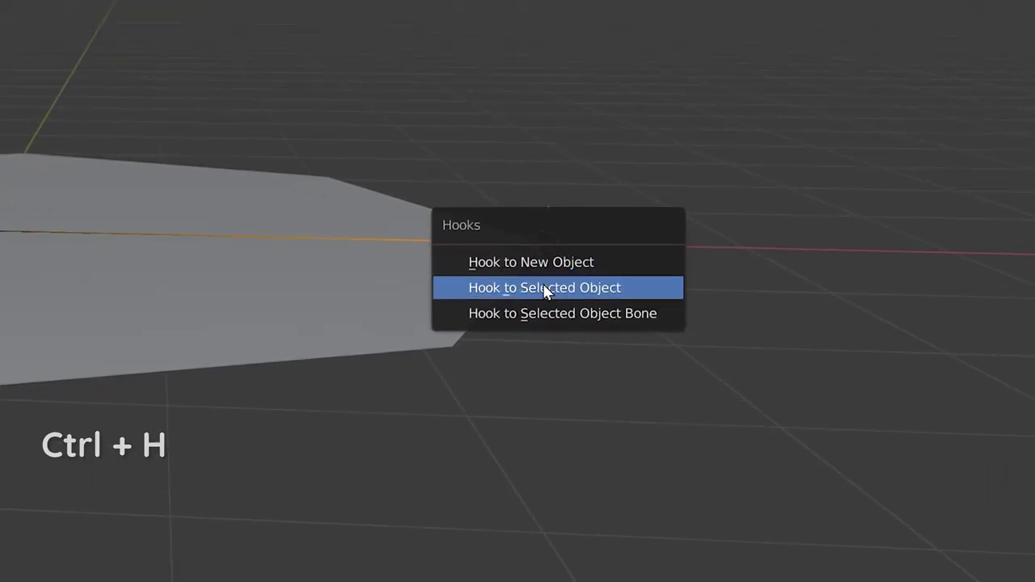
{"action": "left_click", "coordinate": [541, 291]}
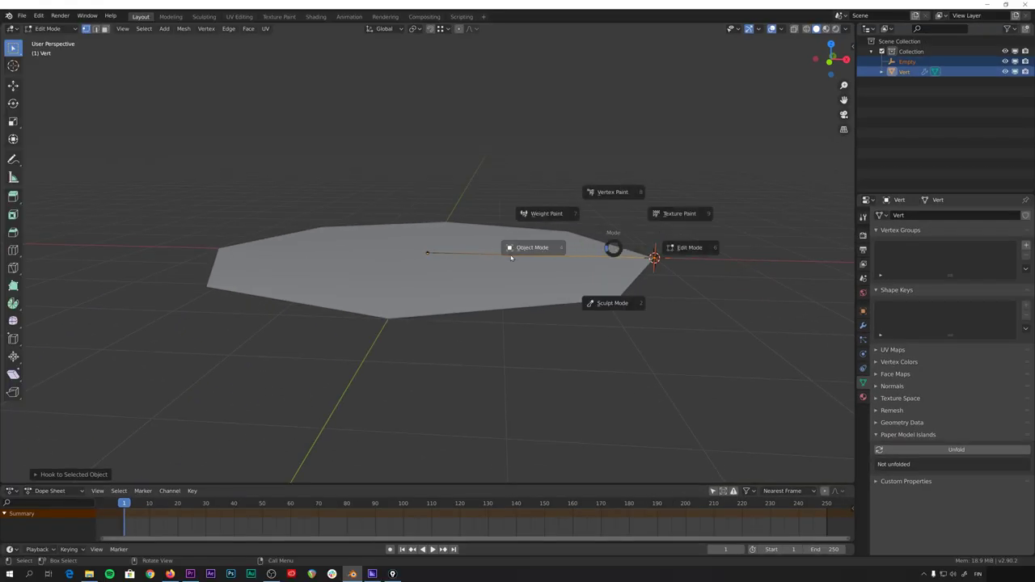
{"action": "key", "text": "Tab"}
- Test the hook by moving the Plain Axes empty freely, and cancel the move
{"action": "left_click", "coordinate": [656, 251]}
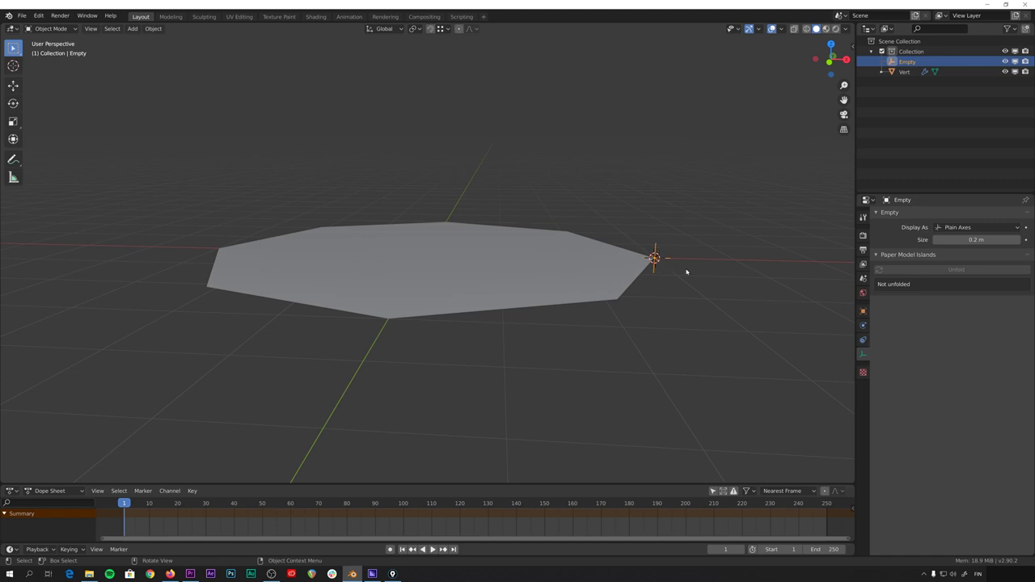
{"action": "key", "text": "g"}
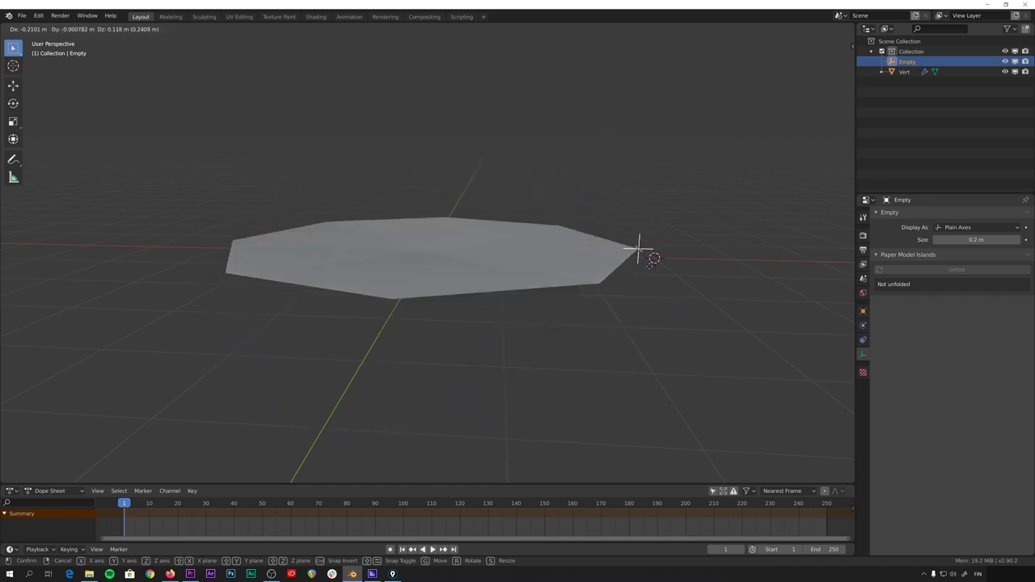
{"action": "right_click", "coordinate": [588, 353]}
- Snap the 3D cursor to the world origin and select the canopy object
{"action": "key", "text": "shift+s"}
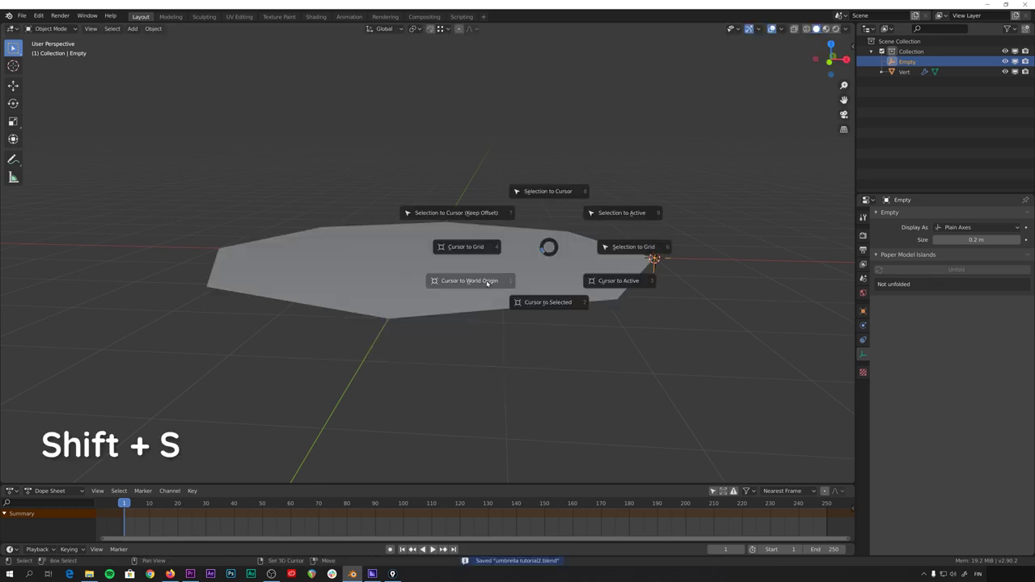
{"action": "left_click", "coordinate": [485, 284]}
{"action": "left_click", "coordinate": [450, 283]}
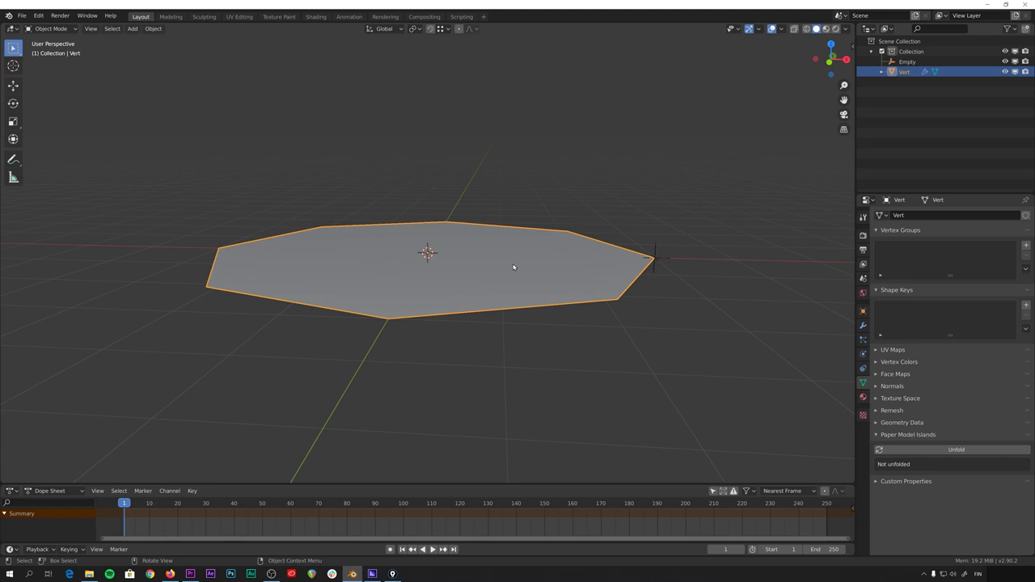
- Add a Sphere empty at the world origin, set its display size to 0.2 m and deselect it
{"action": "key", "text": "shift+a"}
{"action": "mouse_move", "coordinate": [493, 249]}
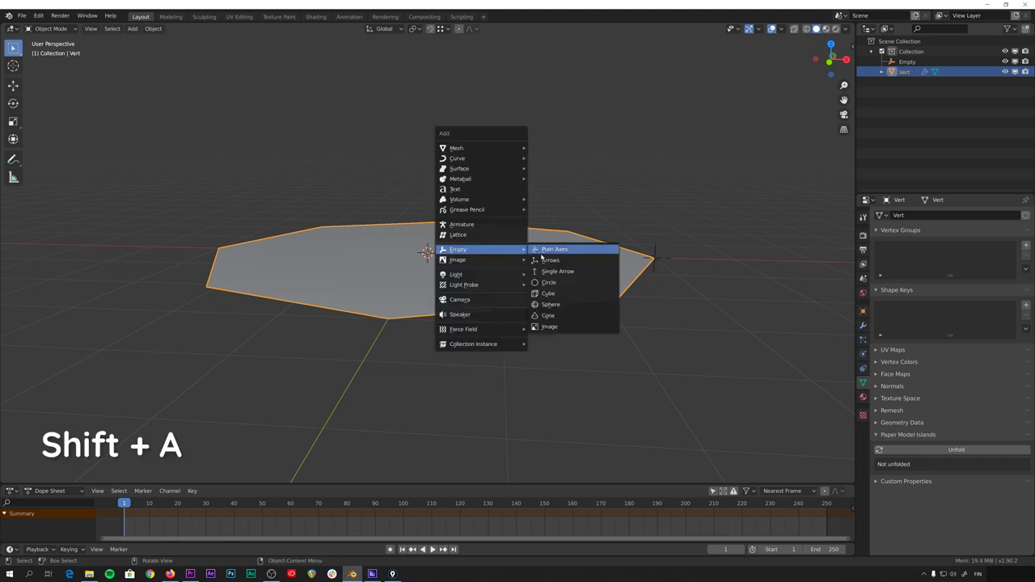
{"action": "left_click", "coordinate": [551, 305]}
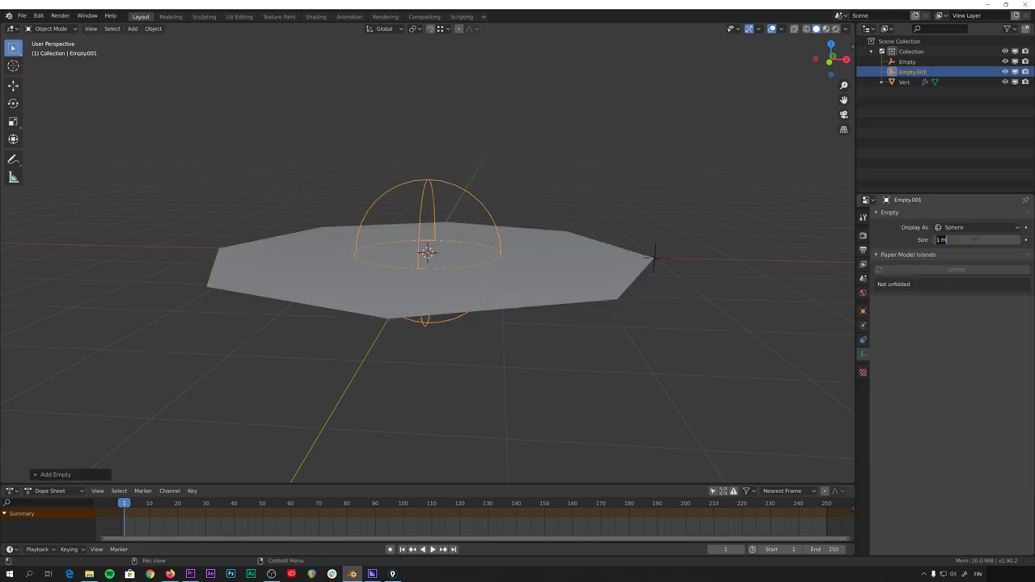
{"action": "type", "text": "2"}
{"action": "key", "text": "Return"}
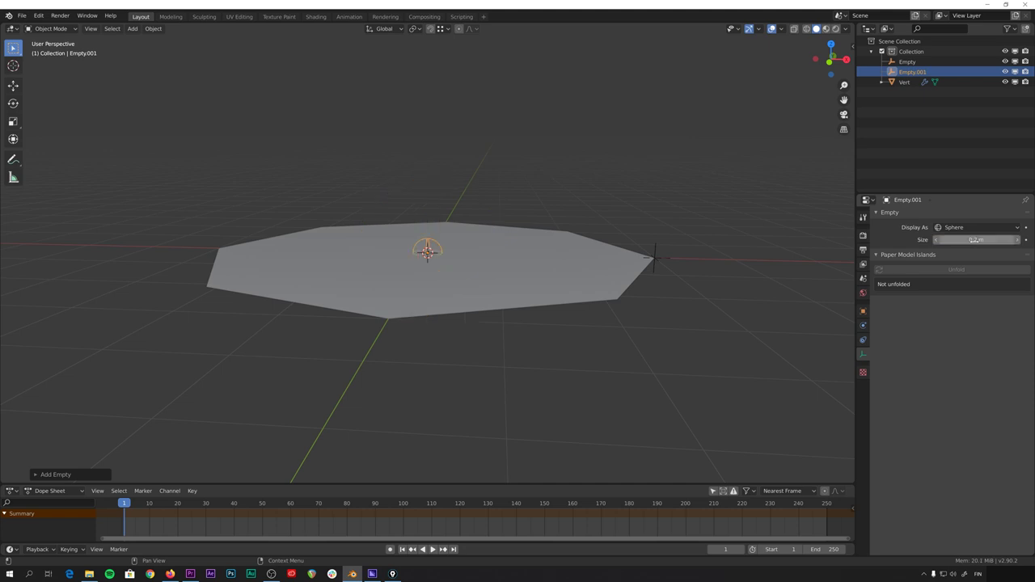
{"action": "left_click", "coordinate": [727, 265]}
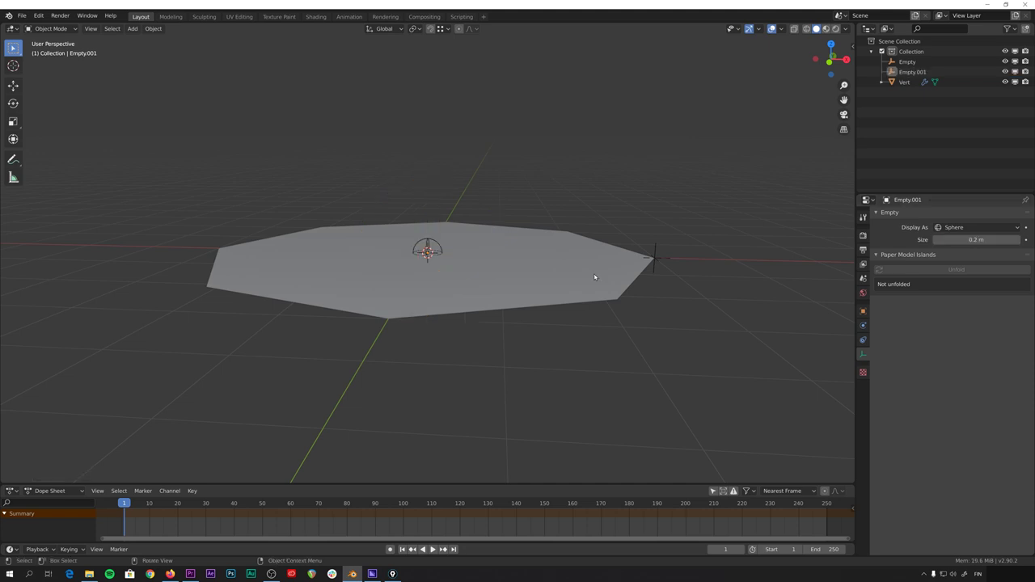
- Parent the Plain Axes empty at the canopy's rim to the central Sphere empty
{"action": "left_click", "coordinate": [654, 254]}
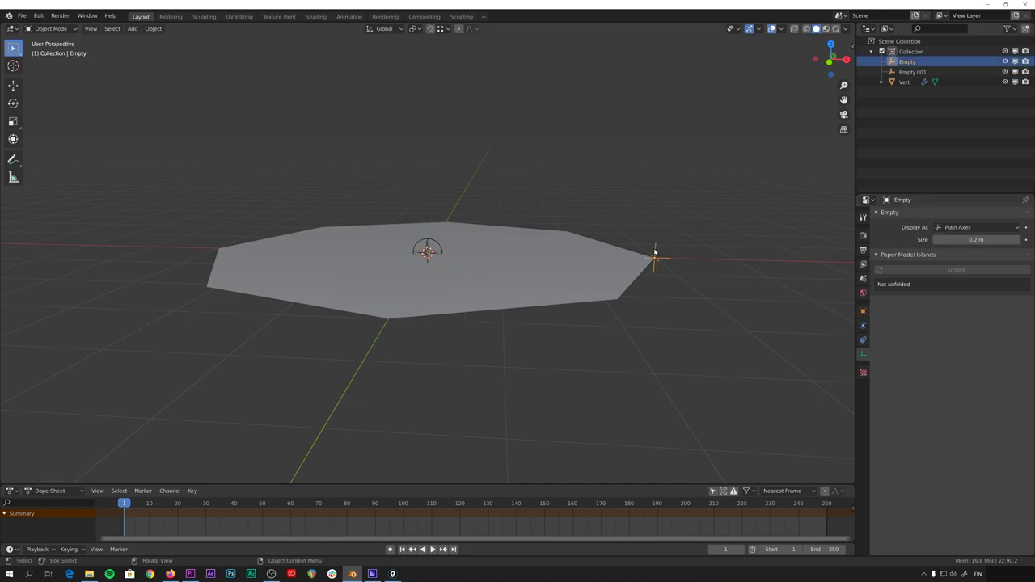
{"action": "left_click", "coordinate": [429, 244], "text": "shift"}
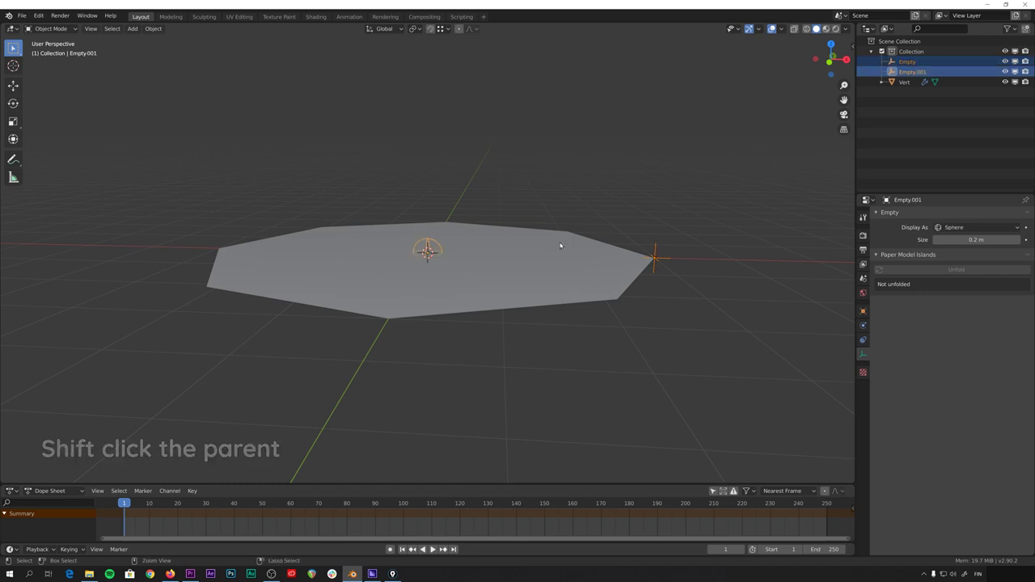
{"action": "key", "text": "ctrl+p"}
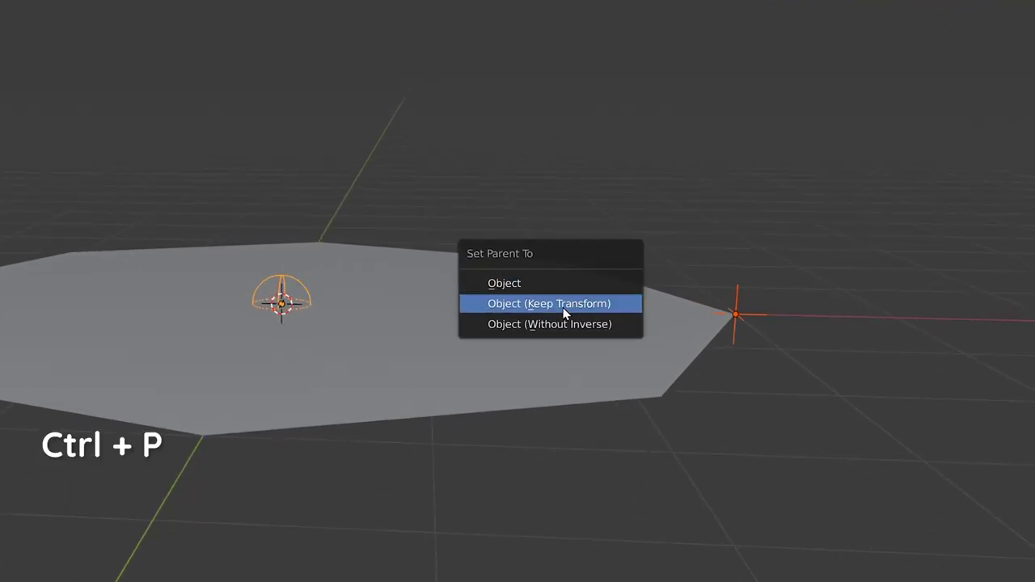
{"action": "left_click", "coordinate": [523, 283]}
- Try rotating the Sphere empty about the global Y axis to tilt the canopy's rim
{"action": "mouse_move", "coordinate": [523, 283]}
{"action": "middle_mouse_down"}
{"action": "mouse_move", "coordinate": [524, 304]}
{"action": "mouse_move", "coordinate": [513, 283]}
{"action": "middle_mouse_up"}
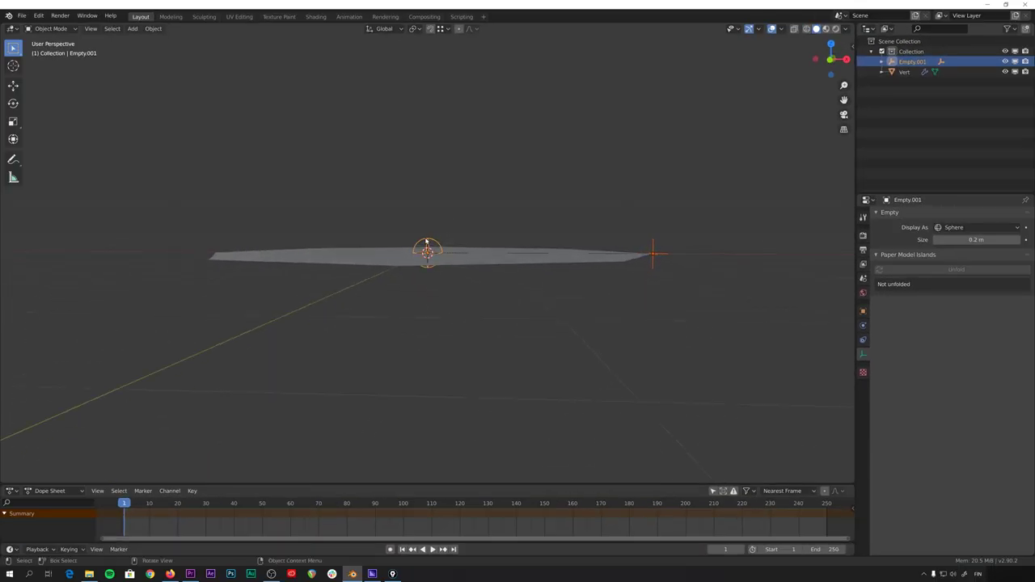
{"action": "left_click", "coordinate": [427, 242]}
{"action": "key", "text": "r"}
{"action": "key", "text": "y"}
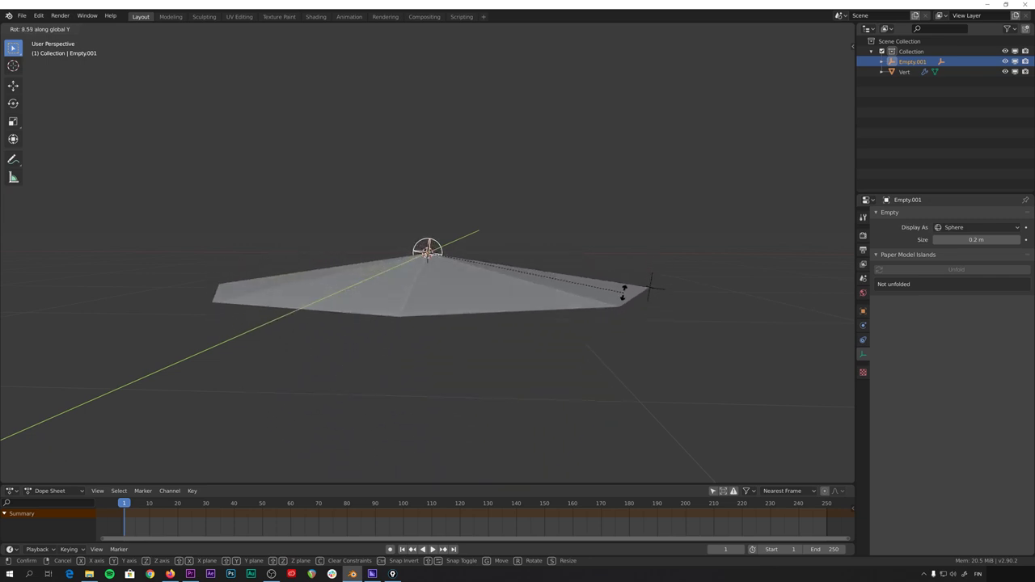
{"action": "left_click", "coordinate": [289, 244]}
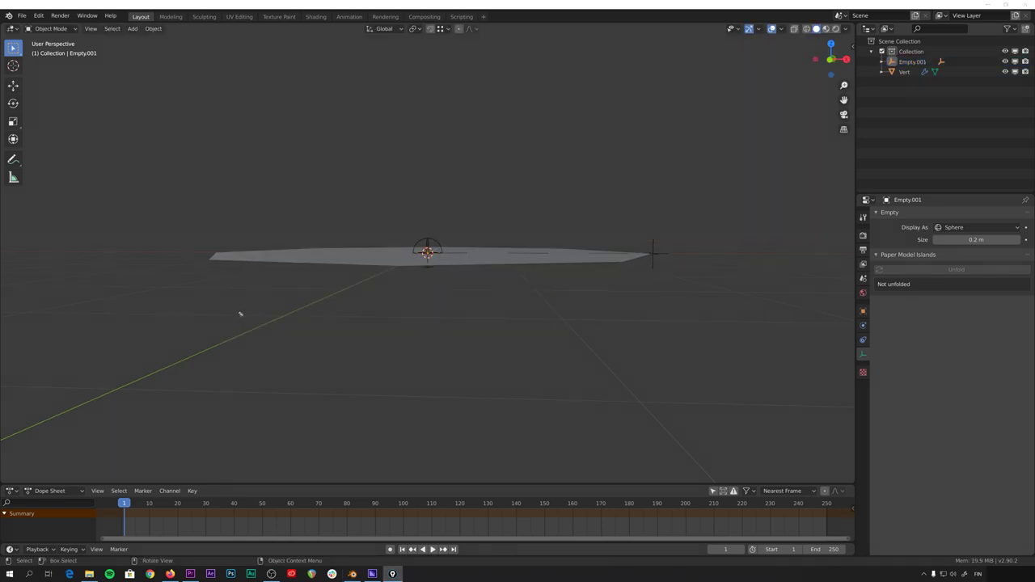
{"action": "mouse_move", "coordinate": [231, 329]}
{"action": "left_mouse_down"}
{"action": "mouse_move", "coordinate": [349, 260]}
{"action": "mouse_move", "coordinate": [493, 249]}
{"action": "mouse_move", "coordinate": [581, 284]}
{"action": "mouse_move", "coordinate": [630, 323]}
{"action": "mouse_move", "coordinate": [523, 360]}
{"action": "mouse_move", "coordinate": [324, 355]}
{"action": "mouse_move", "coordinate": [233, 329]}
{"action": "left_mouse_up"}
{"action": "mouse_move", "coordinate": [319, 344]}
{"action": "left_mouse_down"}
{"action": "mouse_move", "coordinate": [427, 247]}
{"action": "mouse_move", "coordinate": [515, 327]}
{"action": "mouse_move", "coordinate": [526, 356]}
{"action": "left_mouse_up"}
- Show the canopy object's modifiers in a widened Properties editor and collapse the Screw modifier
{"action": "left_click", "coordinate": [515, 261]}
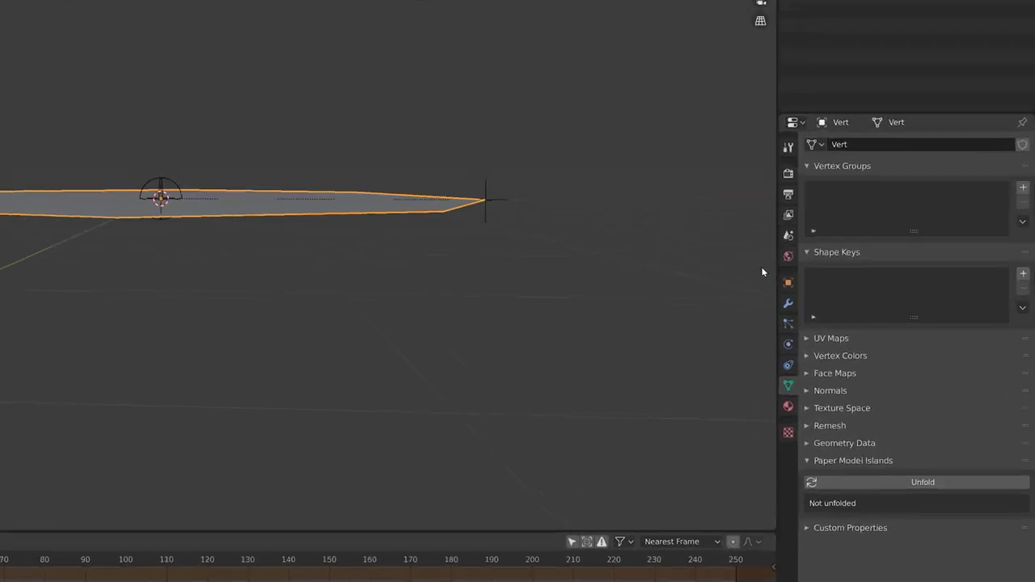
{"action": "left_click", "coordinate": [788, 302]}
{"action": "left_click_drag", "start_coordinate": [779, 306], "coordinate": [650, 312]}
{"action": "left_click_drag", "start_coordinate": [580, 301], "coordinate": [562, 303]}
{"action": "left_click", "coordinate": [621, 296]}
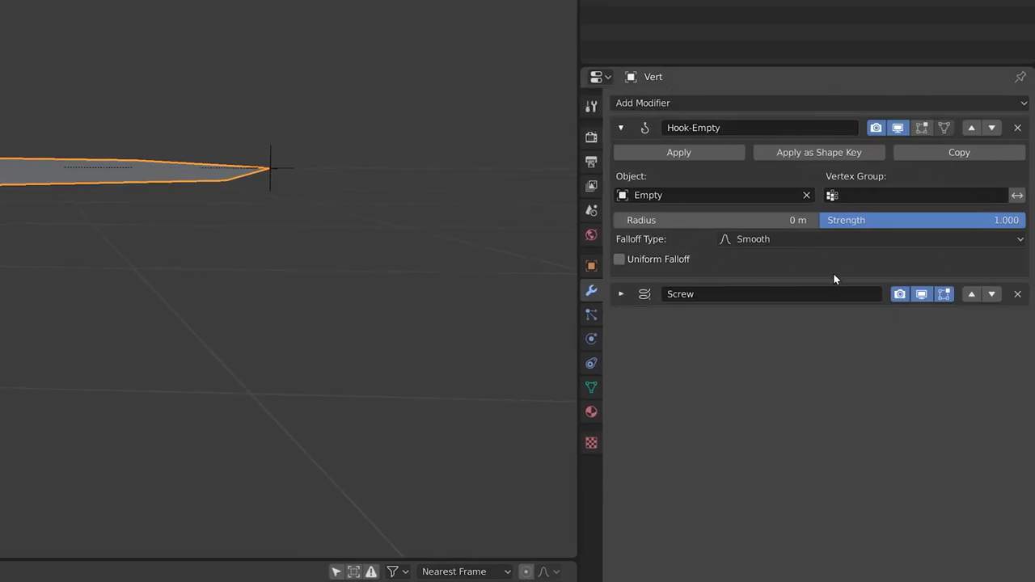
- In Edit Mode, review the hook commands and the Hook modifier's Assign option, and return to Object Mode
{"action": "key", "text": "ctrl+Tab"}
{"action": "left_click", "coordinate": [194, 175]}
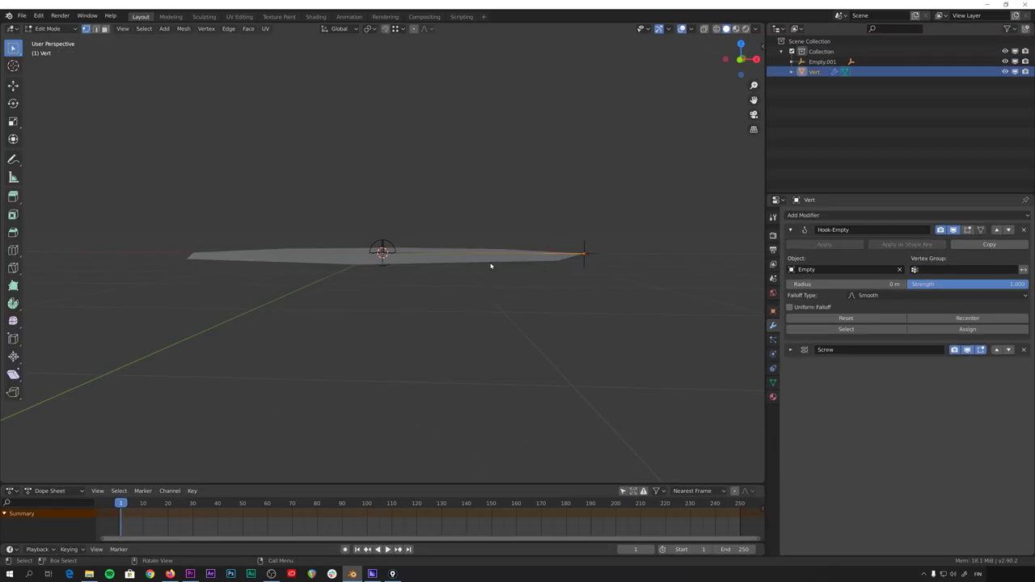
{"action": "key", "text": "ctrl+h"}
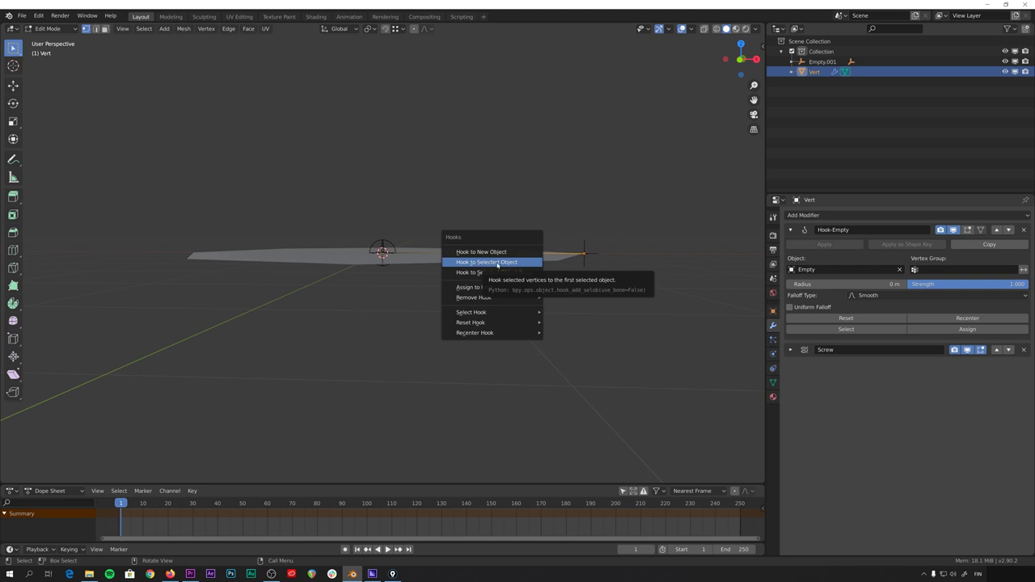
{"action": "left_click", "coordinate": [906, 215]}
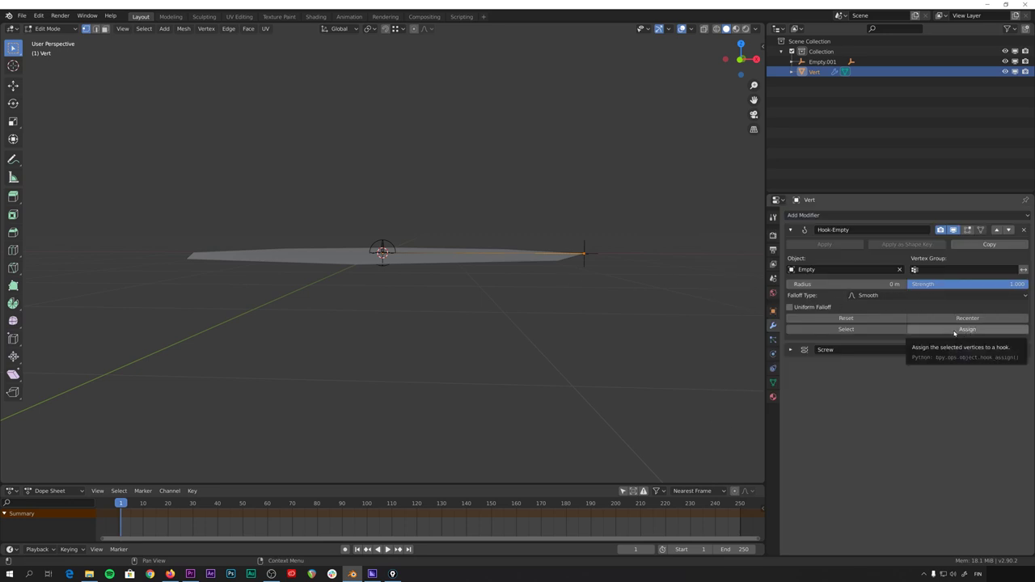
{"action": "key", "text": "ctrl+h"}
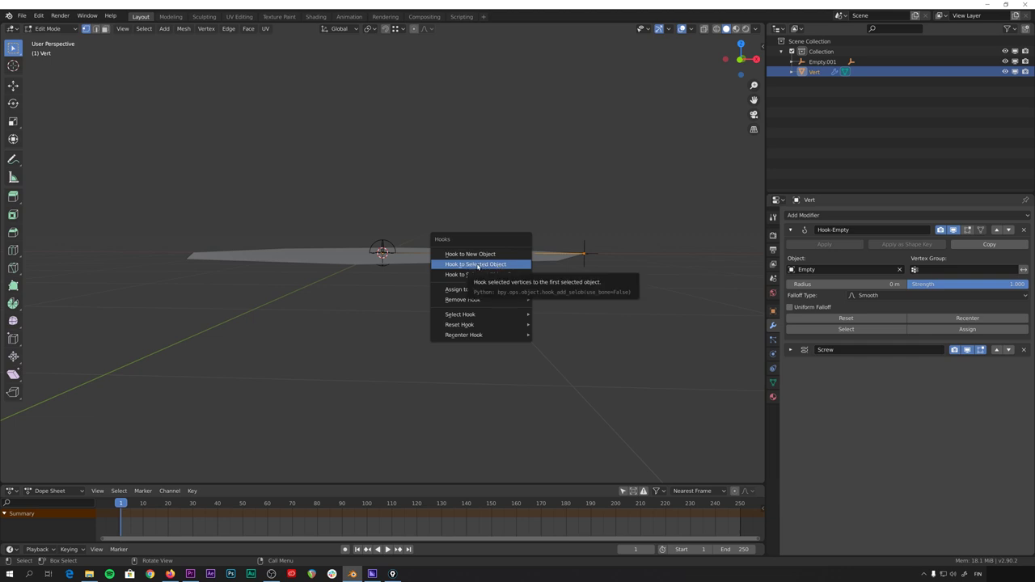
{"action": "left_click", "coordinate": [477, 267]}
{"action": "key", "text": "ctrl+Tab"}
{"action": "left_click", "coordinate": [536, 296]}
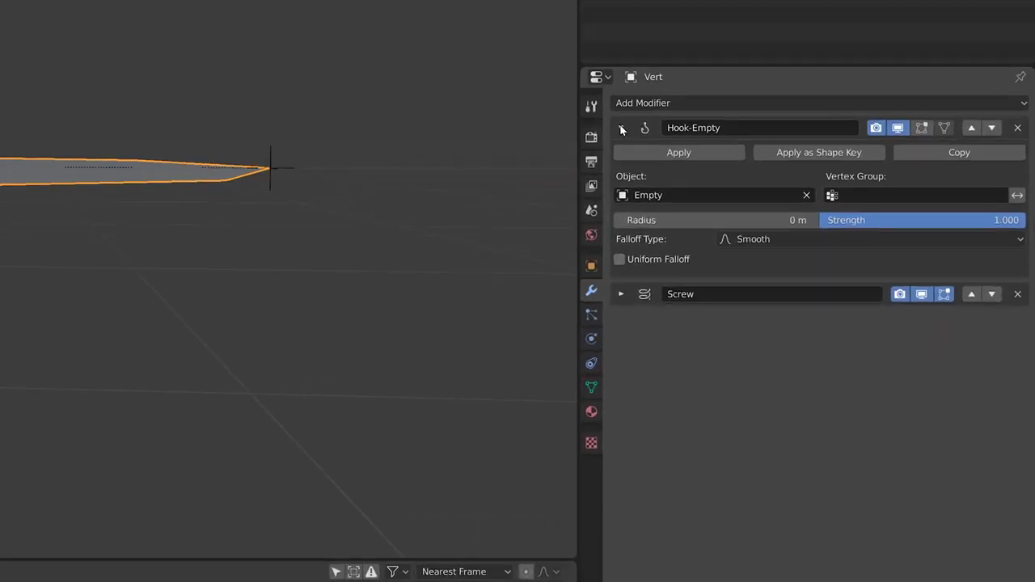
- Collapse the Hook modifier and add a Subdivision Surface modifier to the canopy, placed above the Screw modifier
{"action": "left_click", "coordinate": [621, 129]}
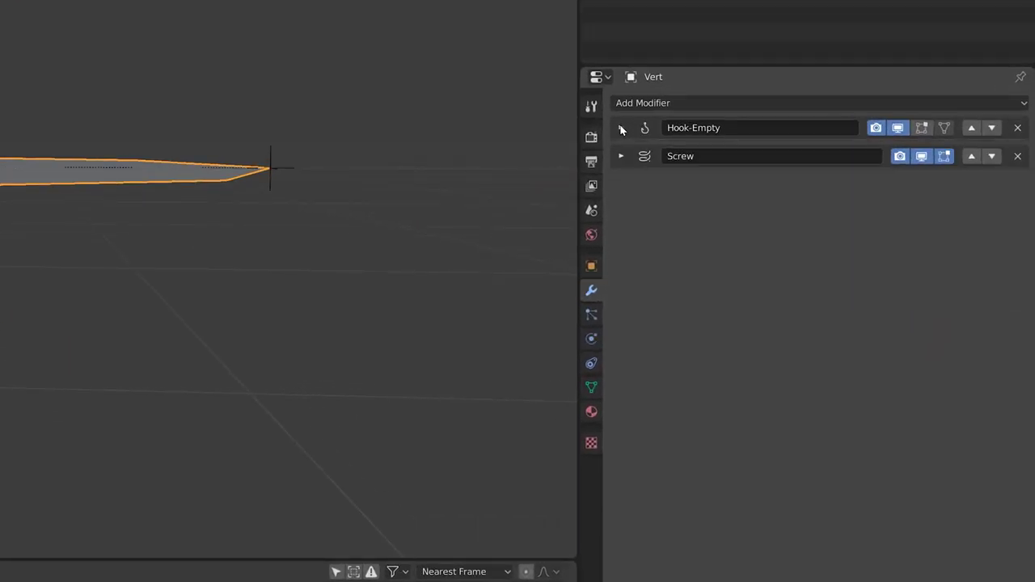
{"action": "left_click", "coordinate": [698, 102]}
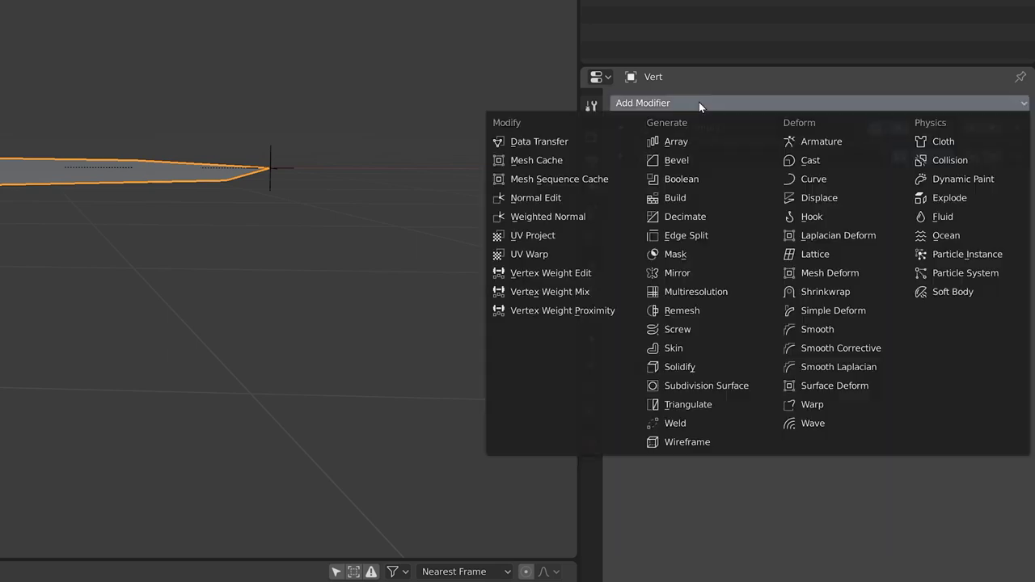
{"action": "left_click", "coordinate": [708, 385]}
{"action": "middle_click_drag", "start_coordinate": [501, 356], "coordinate": [190, 258]}
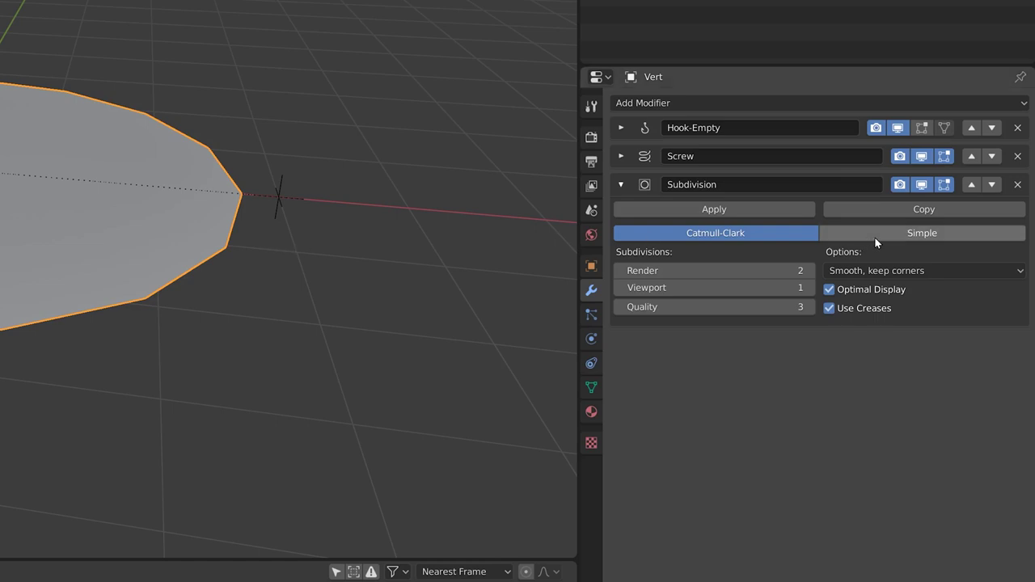
{"action": "left_click", "coordinate": [972, 185]}
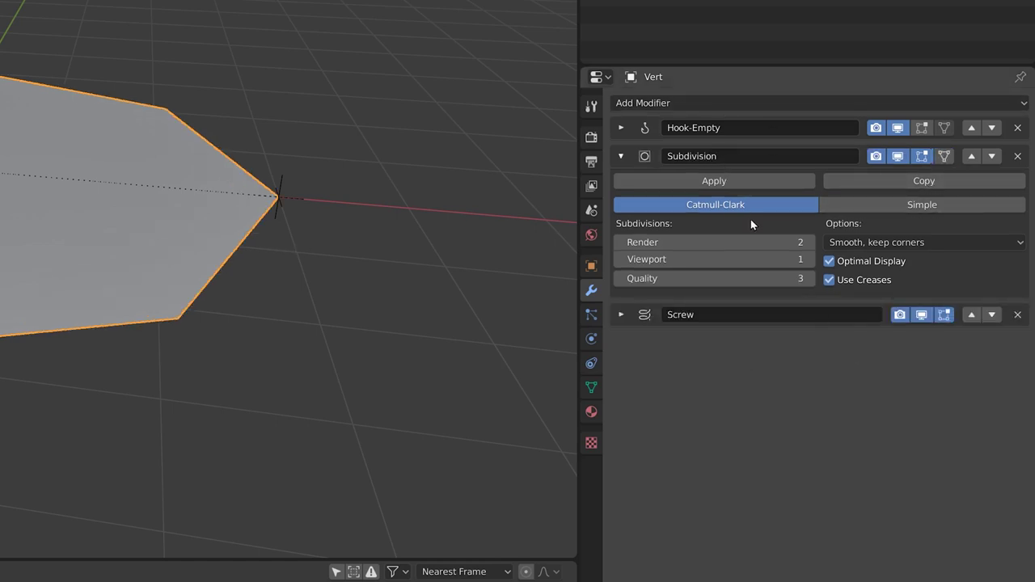
- Set the Subdivision modifier's render and viewport levels to 4, and check the canopy's profile edge in Edit Mode
{"action": "left_click_drag", "start_coordinate": [712, 242], "coordinate": [711, 254]}
{"action": "type", "text": "4"}
{"action": "key", "text": "Return"}
{"action": "key", "text": "Tab"}
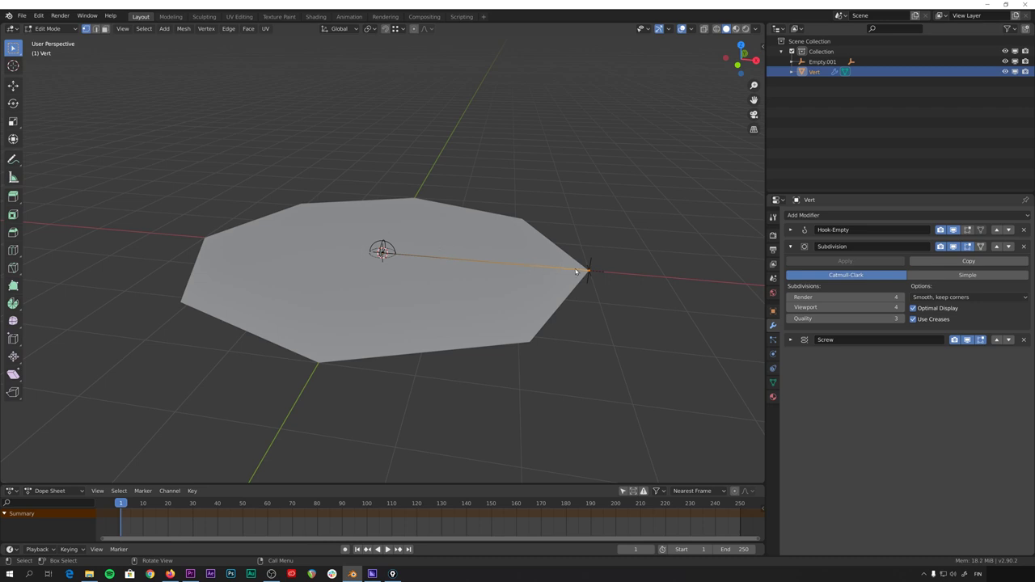
{"action": "key", "text": "ctrl+Tab"}
{"action": "left_click", "coordinate": [485, 268]}
- Add a Simple Deform modifier to the canopy, place it above the Screw modifier, and collapse the Subdivision settings
{"action": "left_click", "coordinate": [824, 217]}
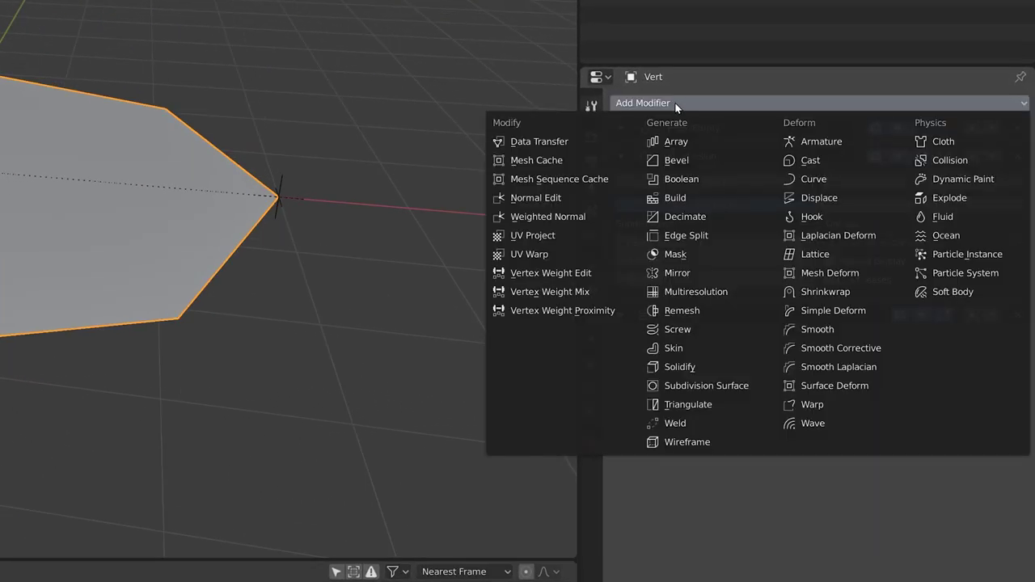
{"action": "left_click", "coordinate": [830, 313]}
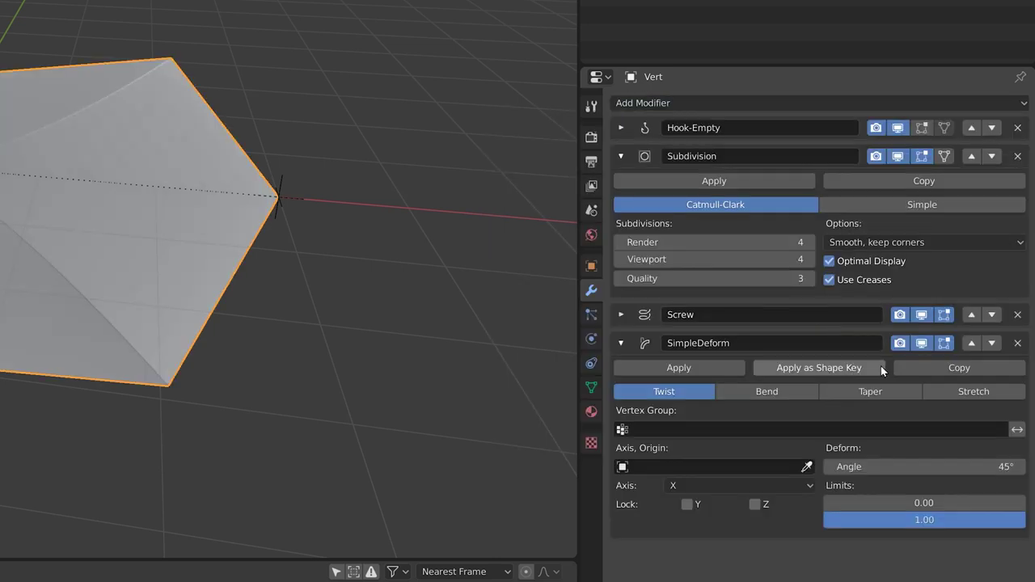
{"action": "left_click", "coordinate": [970, 344]}
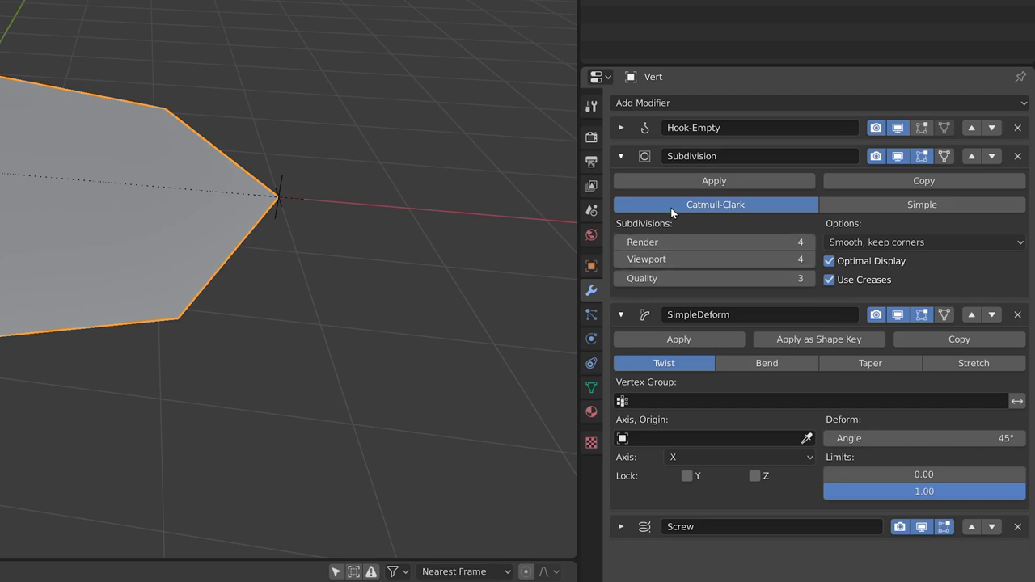
{"action": "left_click", "coordinate": [621, 157]}
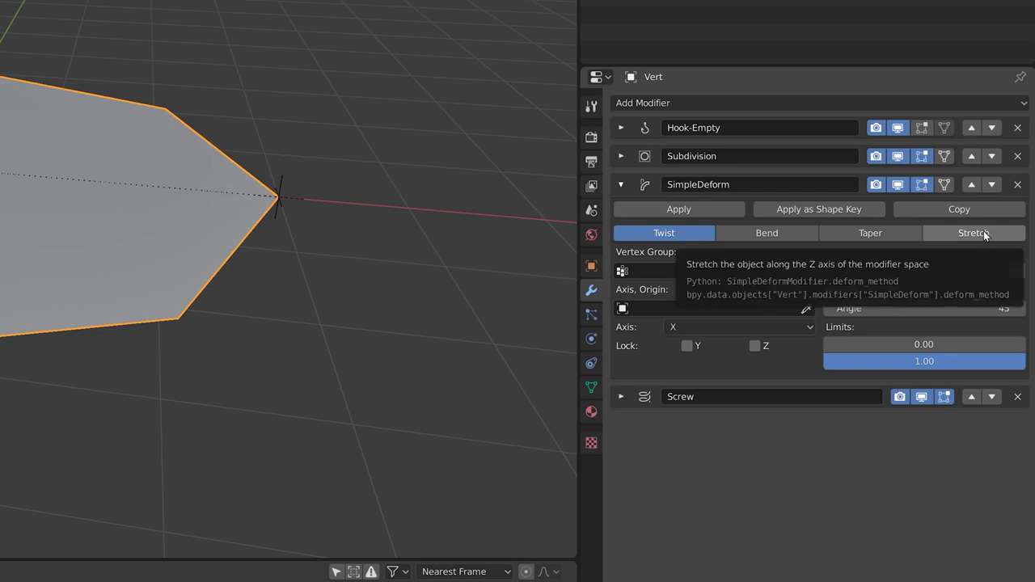
- Set the Simple Deform modifier to Bend around the Y axis and inspect the canopy from a low angle
{"action": "left_click", "coordinate": [760, 234]}
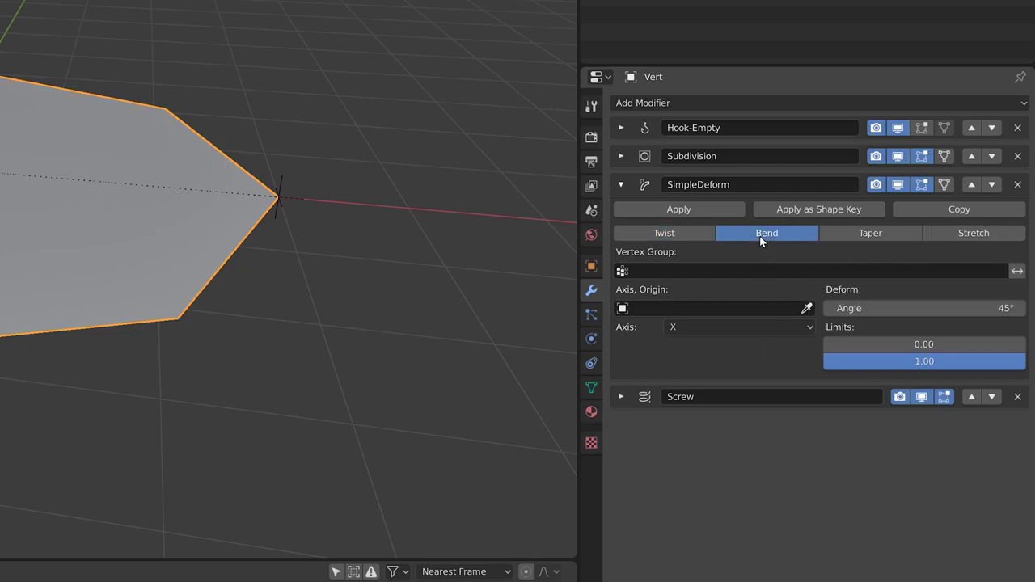
{"action": "left_click", "coordinate": [704, 328]}
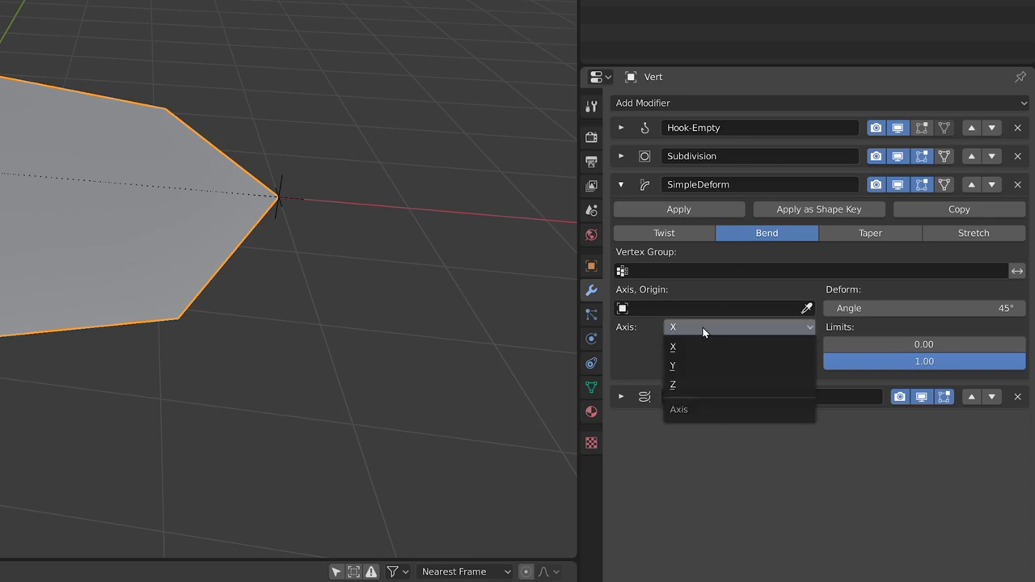
{"action": "left_click", "coordinate": [688, 366]}
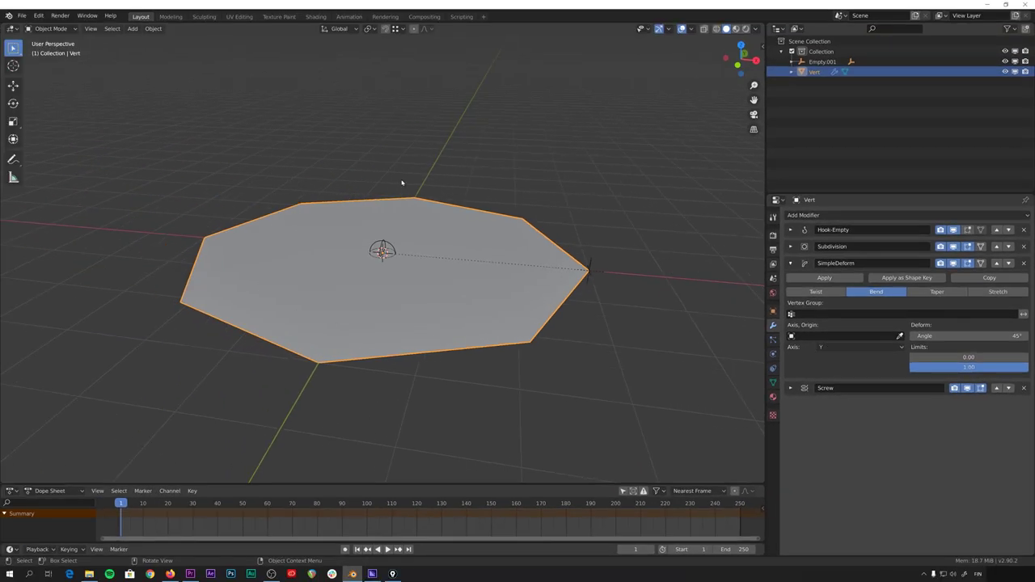
{"action": "middle_click_drag", "start_coordinate": [469, 300], "coordinate": [465, 289]}
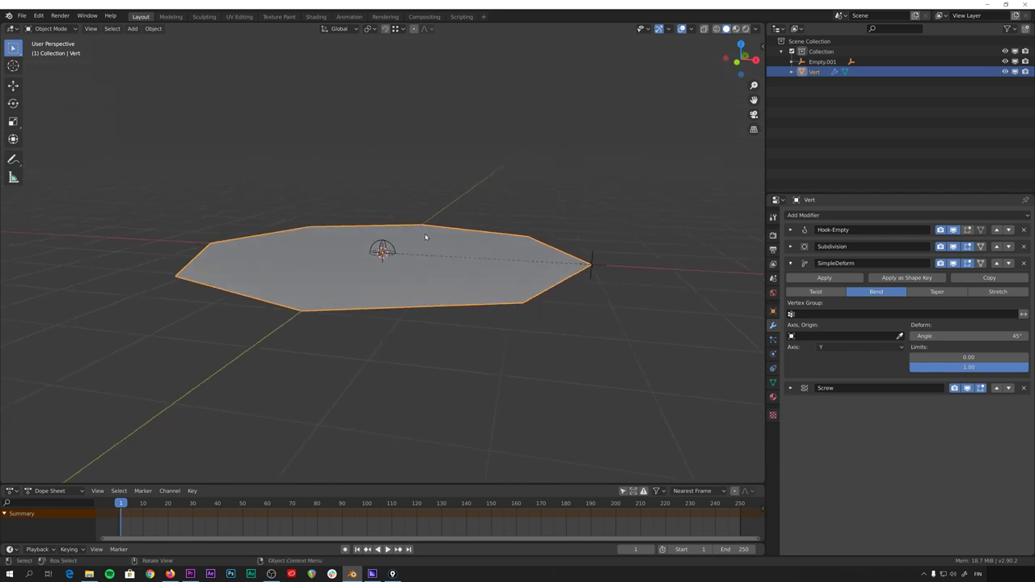
{"action": "middle_click_drag", "start_coordinate": [425, 236], "coordinate": [415, 328]}
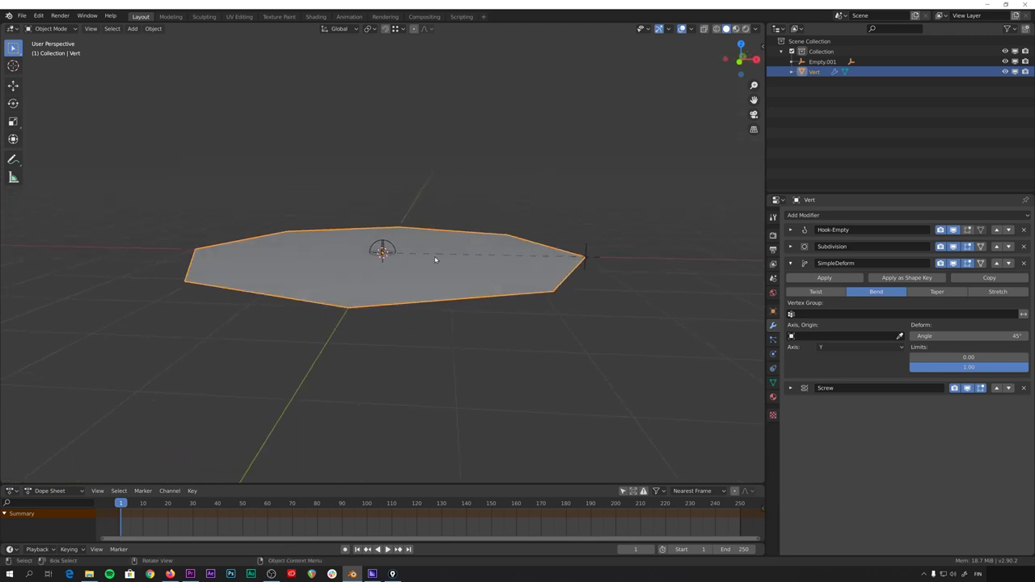
{"action": "middle_click_drag", "start_coordinate": [382, 259], "coordinate": [377, 257]}
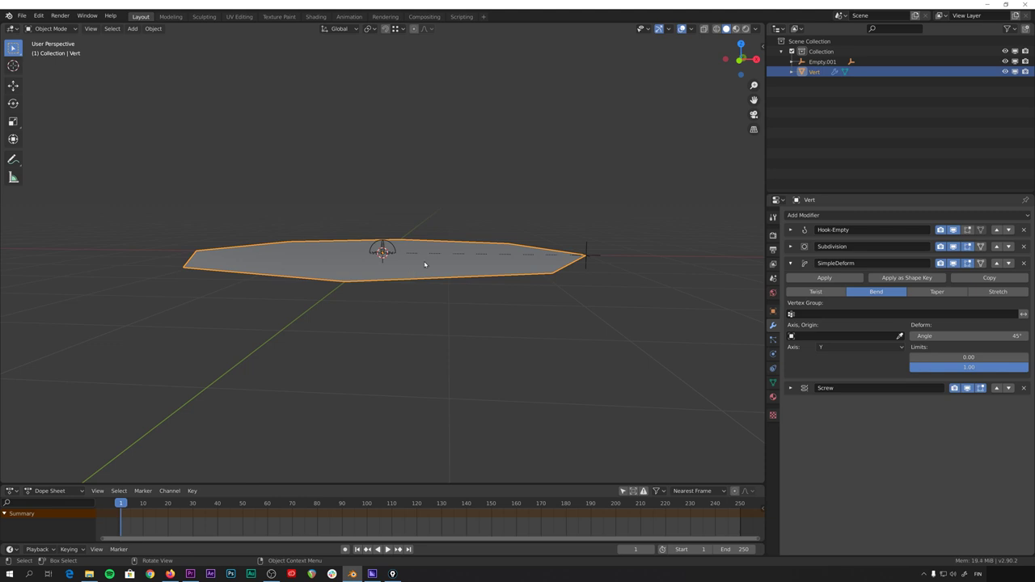
- Rotate the central Sphere empty by about 0.08° around the global Y axis
{"action": "left_click", "coordinate": [384, 249]}
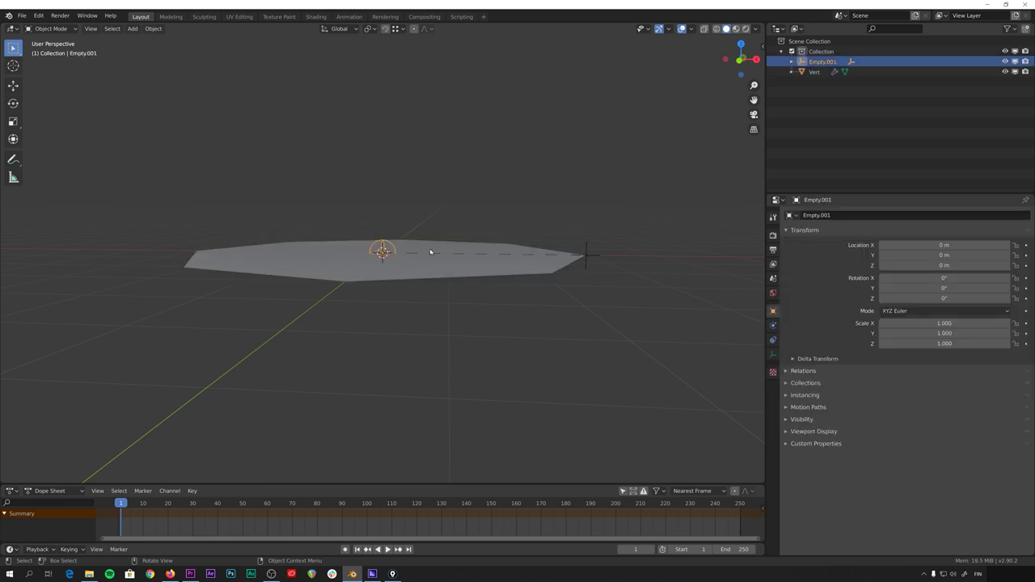
{"action": "key", "text": "r"}
{"action": "key", "text": "y"}
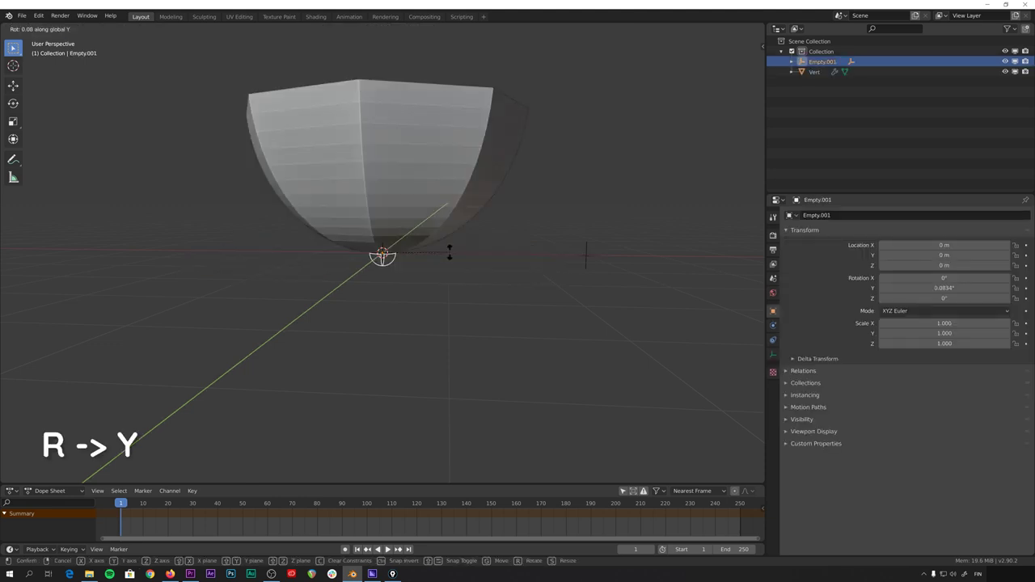
{"action": "left_click", "coordinate": [449, 252]}
- Set the canopy's Simple Deform bend angle to about -24.8° so the canopy curves downward
{"action": "left_click", "coordinate": [450, 210]}
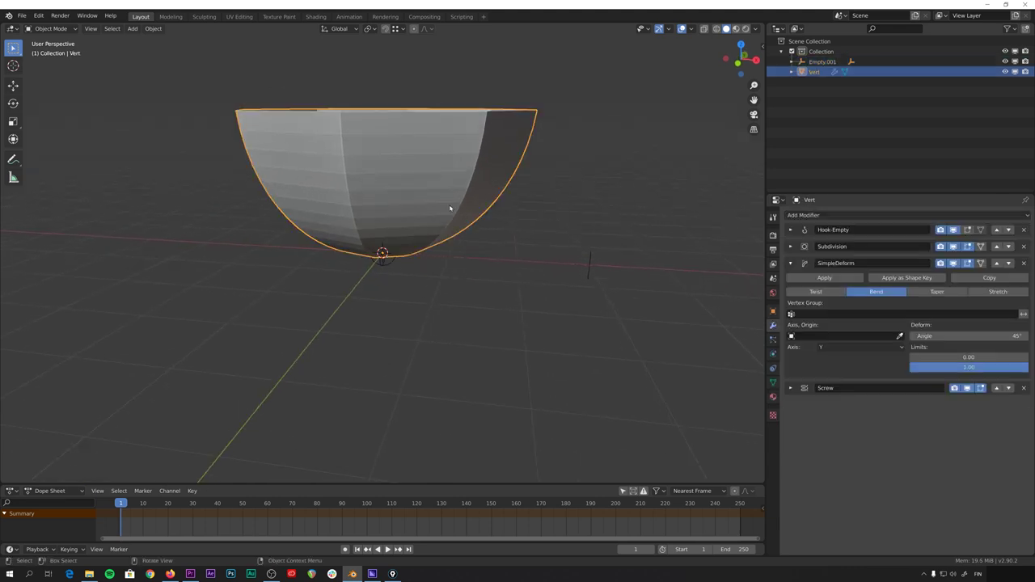
{"action": "middle_click_drag", "start_coordinate": [450, 211], "coordinate": [451, 241]}
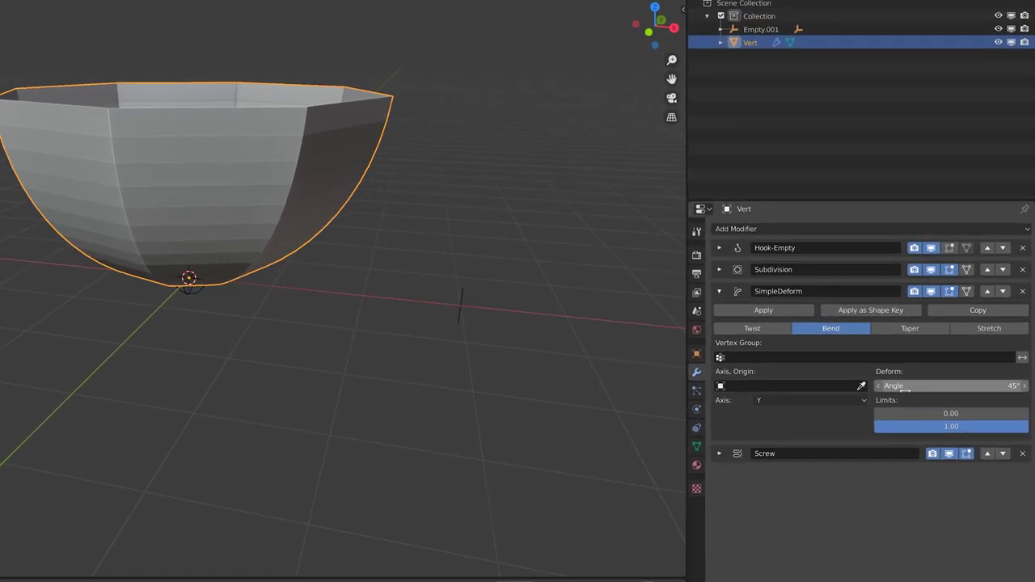
{"action": "left_click_drag", "start_coordinate": [969, 386], "coordinate": [683, 398]}
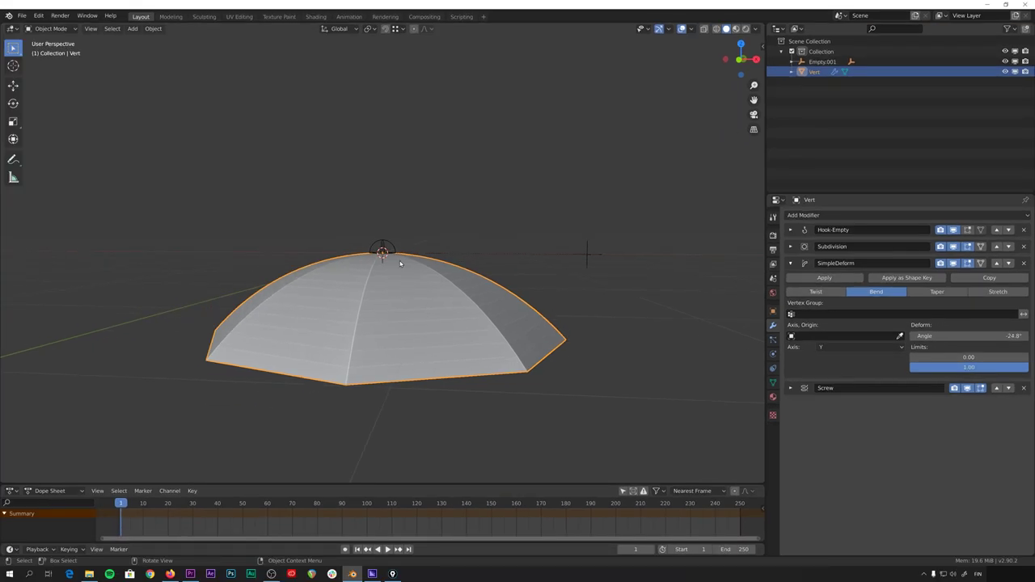
- Try folding the canopy by rotating the central Sphere empty about the global Y axis, and cancel the rotation
{"action": "left_click", "coordinate": [384, 245]}
{"action": "key", "text": "r"}
{"action": "key", "text": "y"}
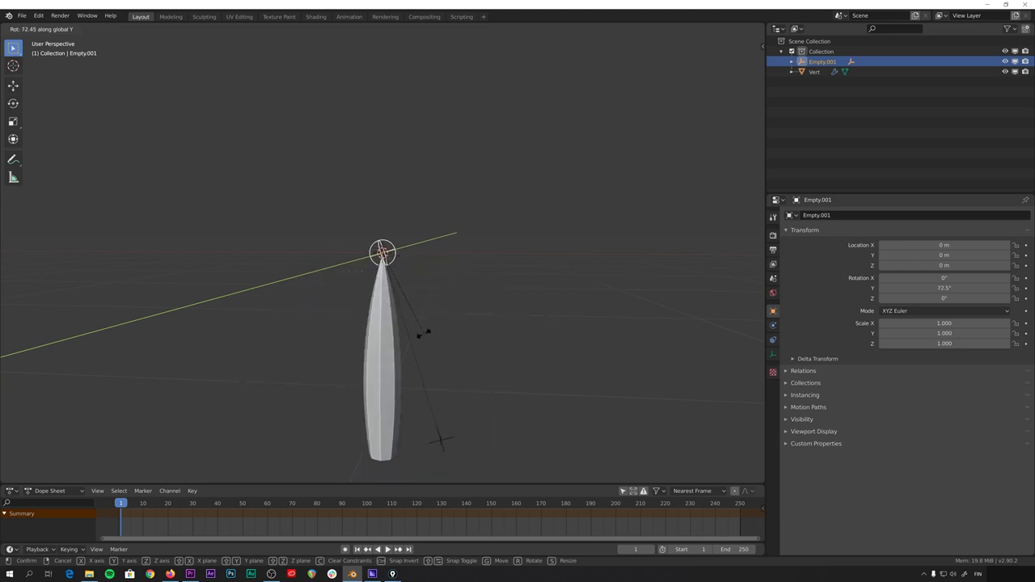
{"action": "left_click", "coordinate": [474, 301]}
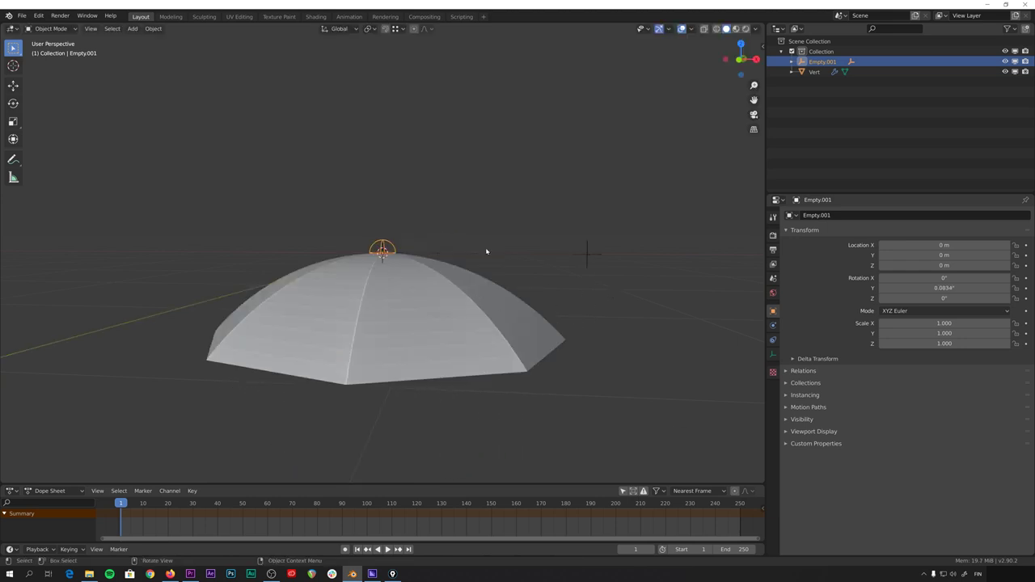
{"action": "middle_click_drag", "start_coordinate": [486, 252], "coordinate": [544, 268]}
{"action": "key", "text": "r"}
{"action": "key", "text": "y"}
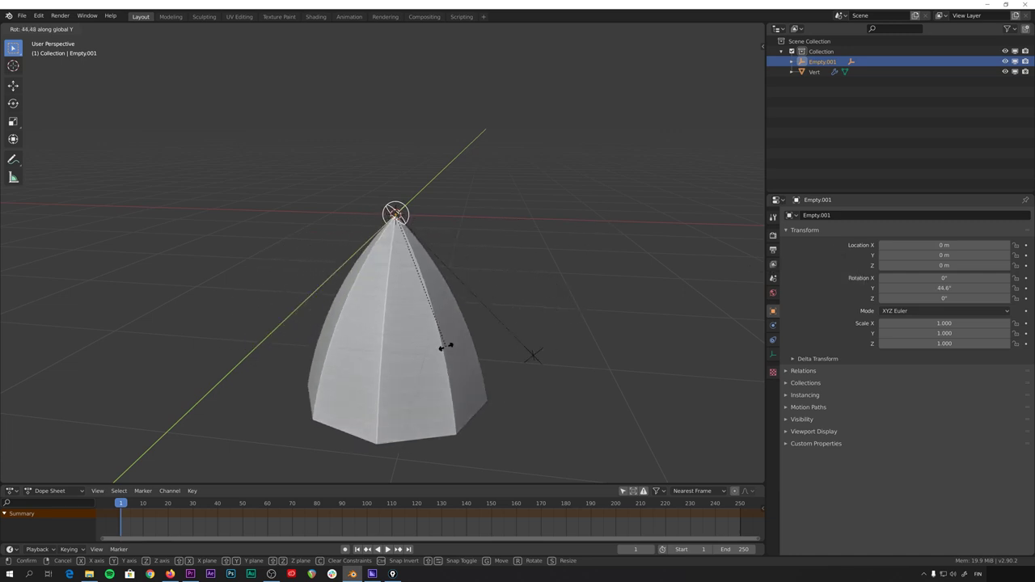
{"action": "key", "text": "Escape"}
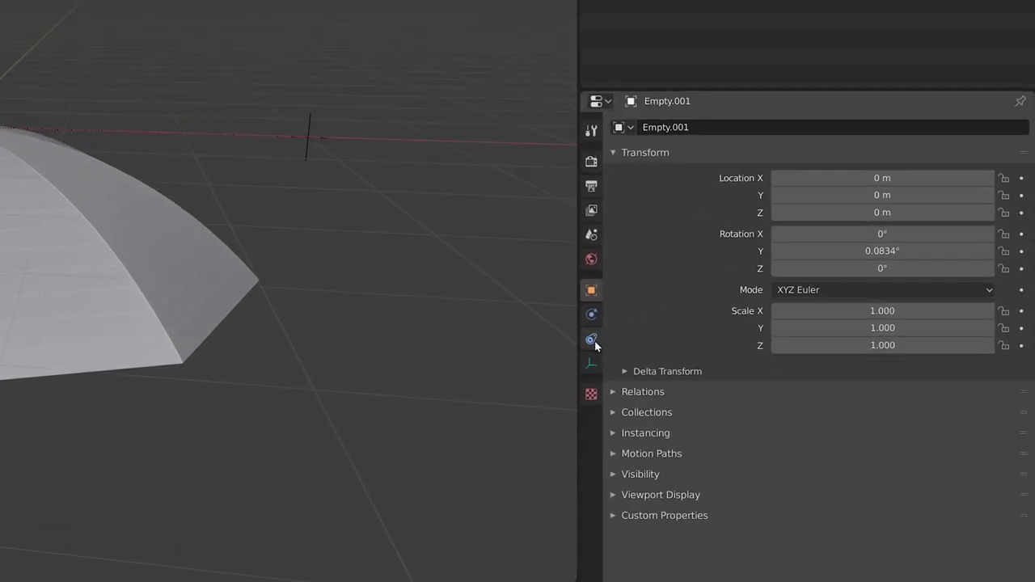
- Add a Limit Rotation constraint to the Sphere empty and enable its Y limit
{"action": "left_click", "coordinate": [593, 340]}
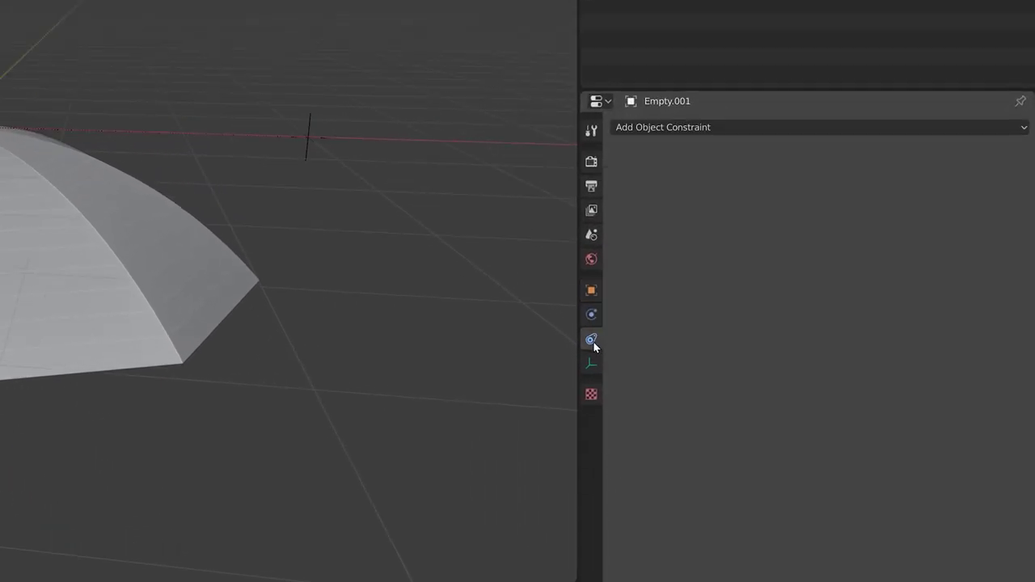
{"action": "left_click", "coordinate": [717, 130]}
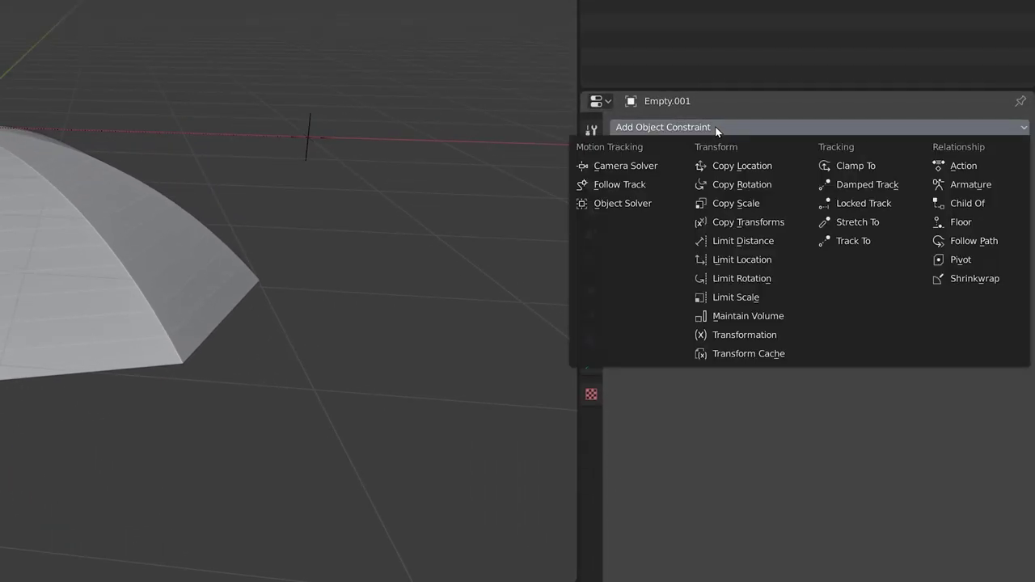
{"action": "left_click", "coordinate": [752, 278]}
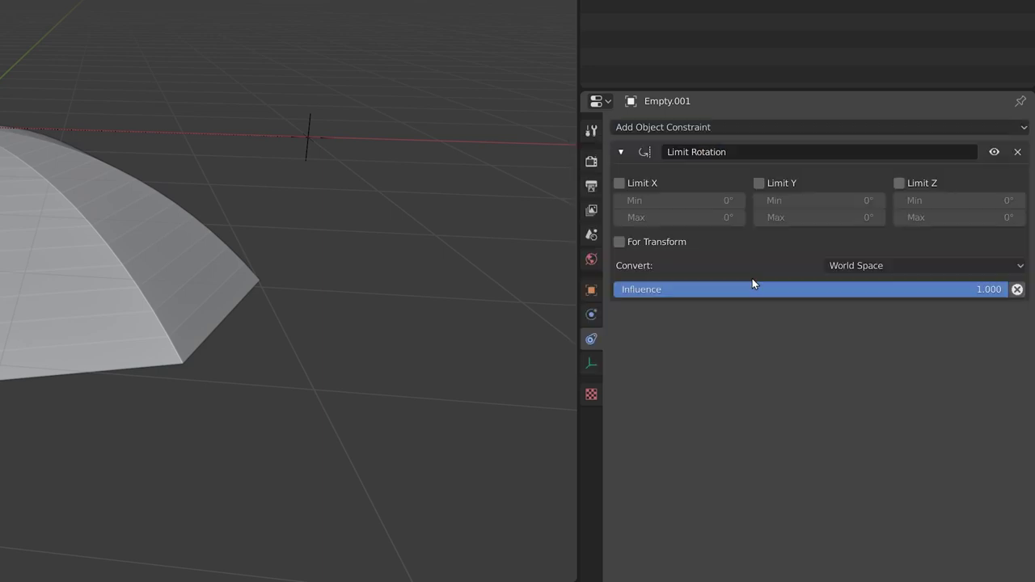
{"action": "left_click", "coordinate": [759, 184]}
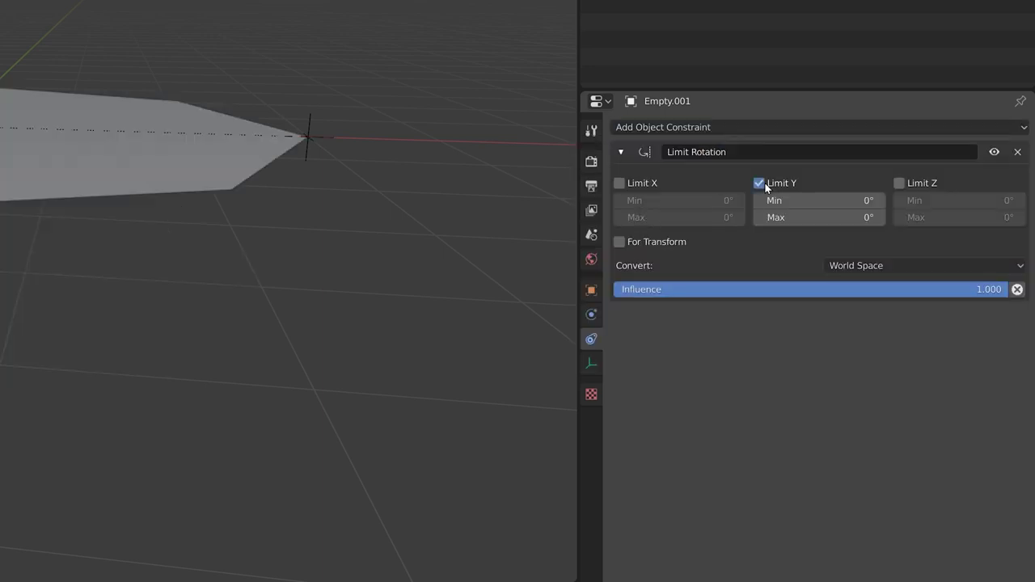
- Set the Y rotation limits to 0.01° minimum and 80° maximum, with For Transform enabled in Local Space
{"action": "left_click", "coordinate": [821, 201]}
{"action": "type", "text": ".01"}
{"action": "key", "text": "Return"}
{"action": "left_click", "coordinate": [804, 219]}
{"action": "type", "text": "0d"}
{"action": "key", "text": "BackSpace"}
{"action": "key", "text": "BackSpace"}
{"action": "type", "text": "80"}
{"action": "key", "text": "Return"}
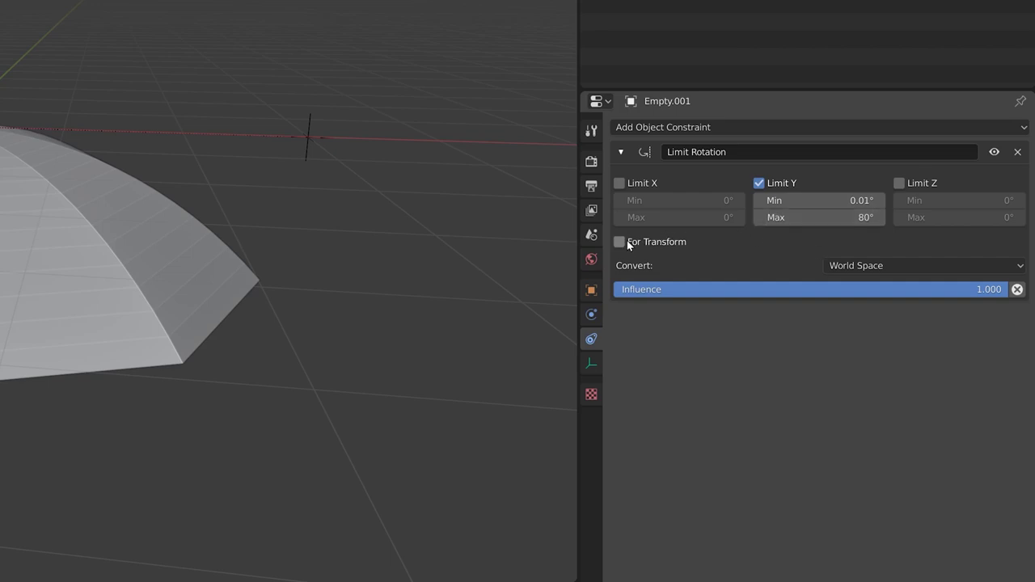
{"action": "left_click", "coordinate": [859, 268]}
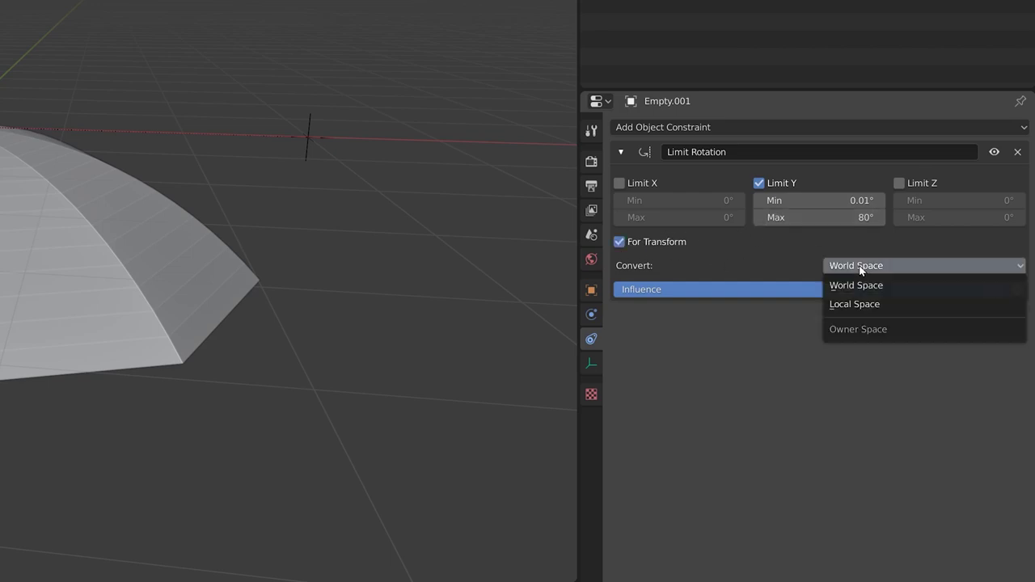
{"action": "left_click", "coordinate": [863, 305]}
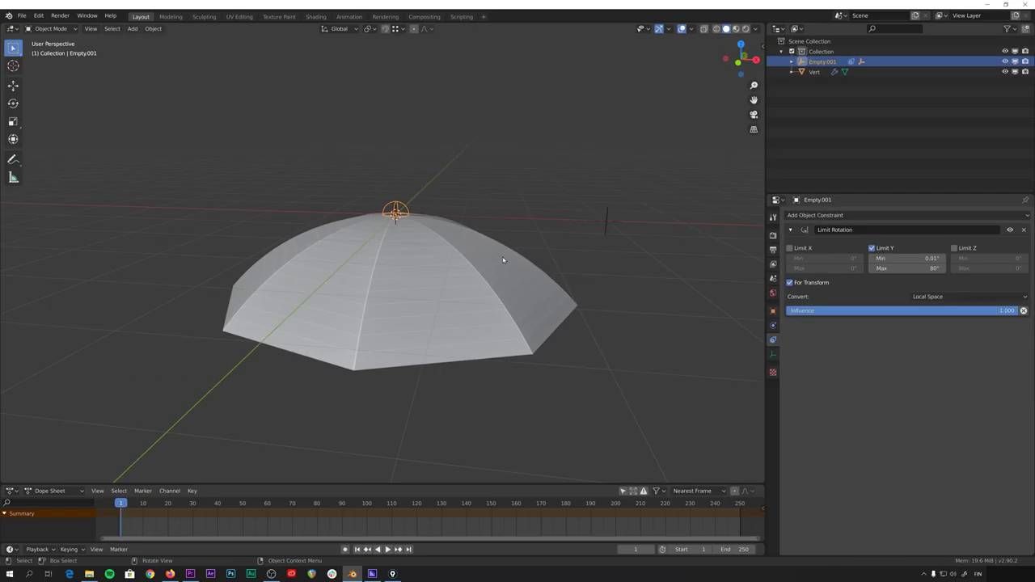
- Rotate the Sphere empty about the global Y axis to its maximum to fold the canopy closed, and select the canopy
{"action": "key", "text": "r"}
{"action": "key", "text": "y"}
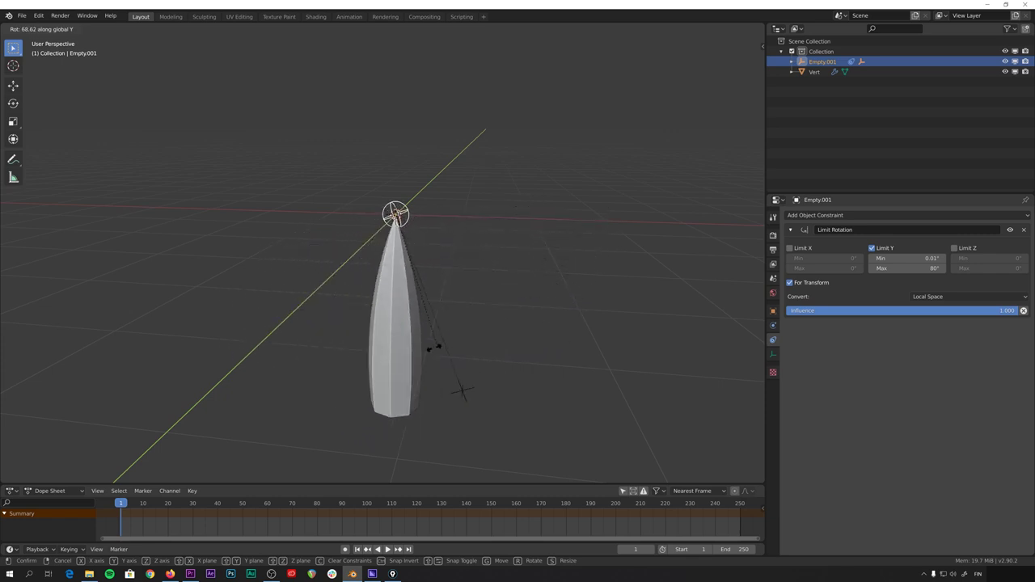
{"action": "left_click", "coordinate": [368, 370]}
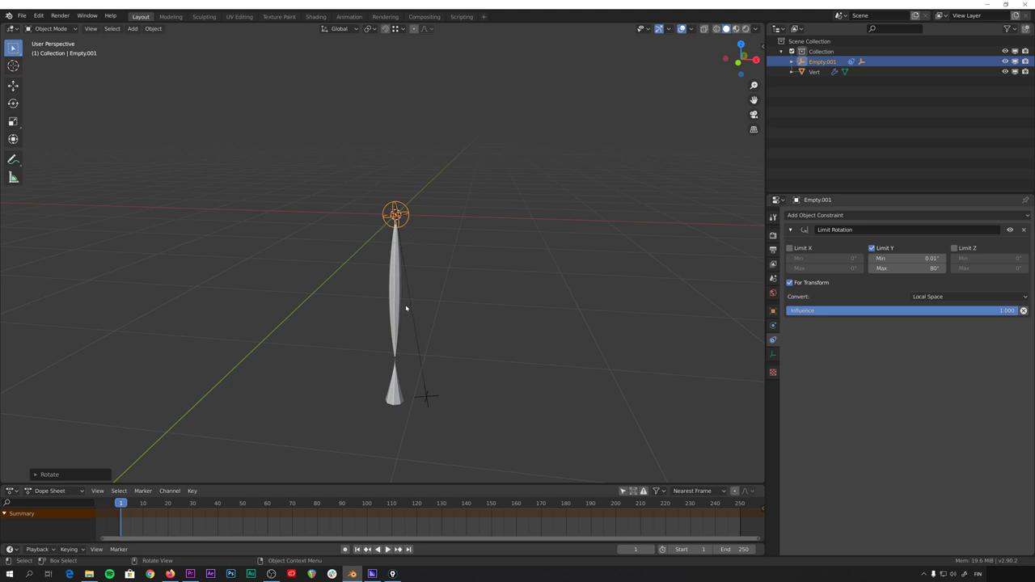
{"action": "middle_click_drag", "start_coordinate": [407, 340], "coordinate": [405, 311]}
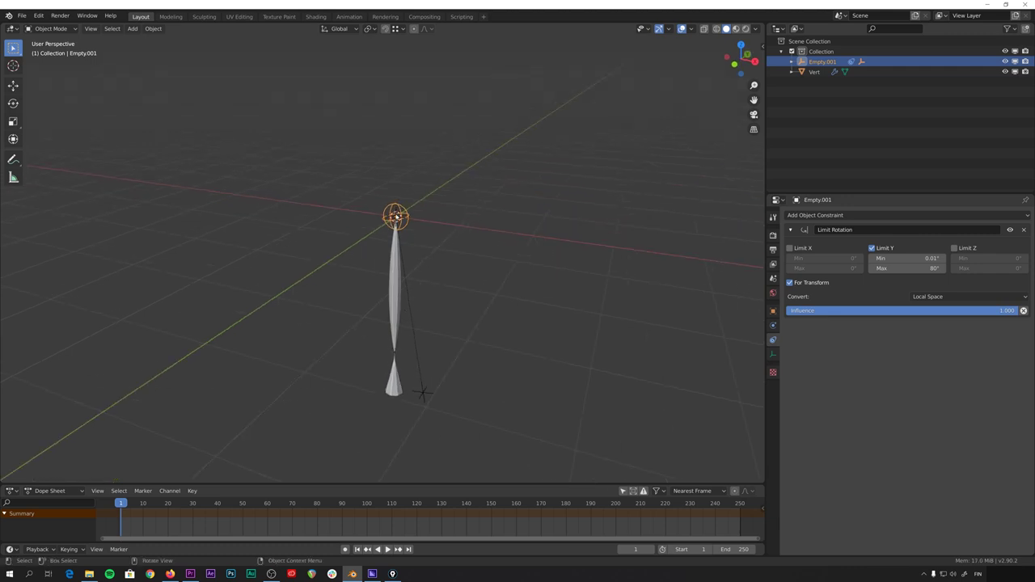
{"action": "left_click", "coordinate": [393, 310]}
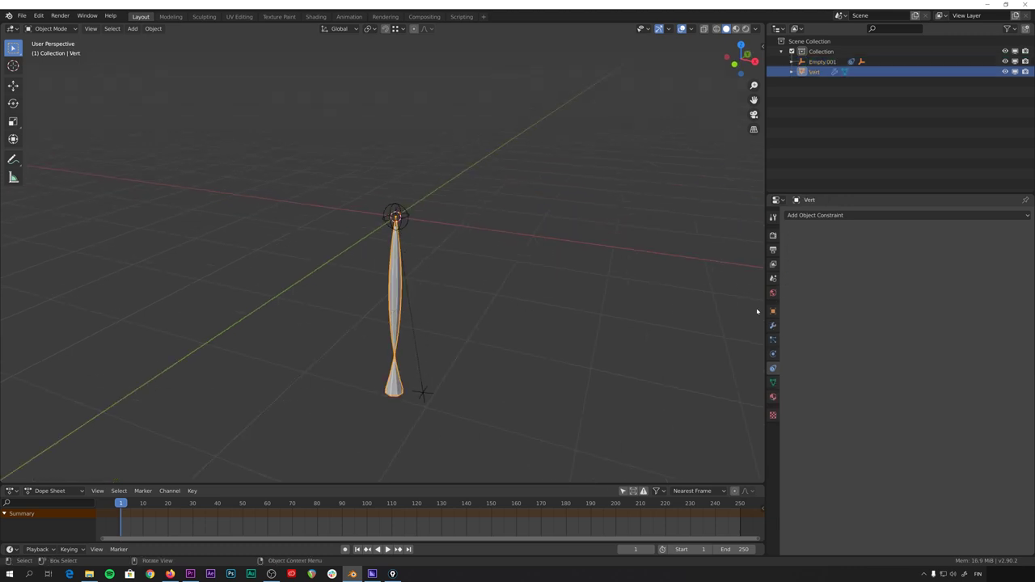
- Set the canopy's SimpleDeform bend angle to 0°
{"action": "left_click", "coordinate": [772, 325]}
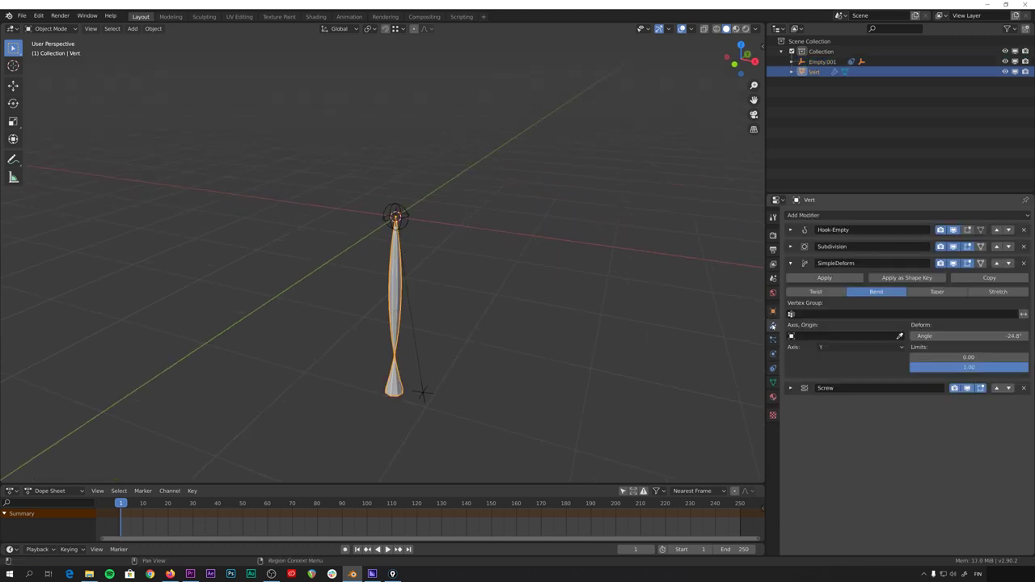
{"action": "left_click", "coordinate": [968, 338]}
{"action": "type", "text": "0"}
{"action": "key", "text": "Return"}
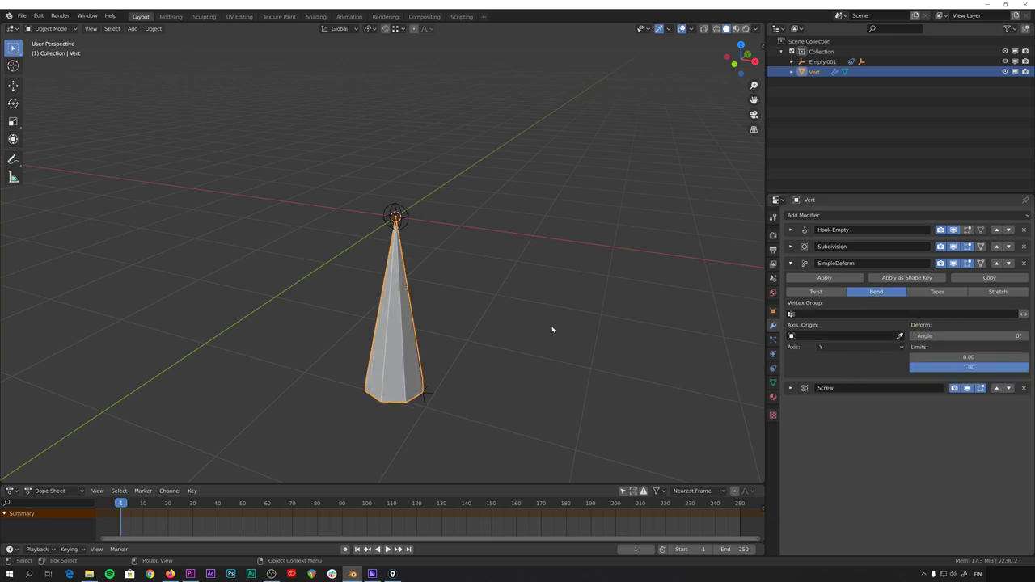
- Rotate the Sphere empty about the global Y axis back to its minimum to open the canopy flat, and select the canopy
{"action": "left_click", "coordinate": [407, 220]}
{"action": "key", "text": "r"}
{"action": "key", "text": "y"}
{"action": "left_click", "coordinate": [432, 148]}
{"action": "left_click", "coordinate": [477, 238]}
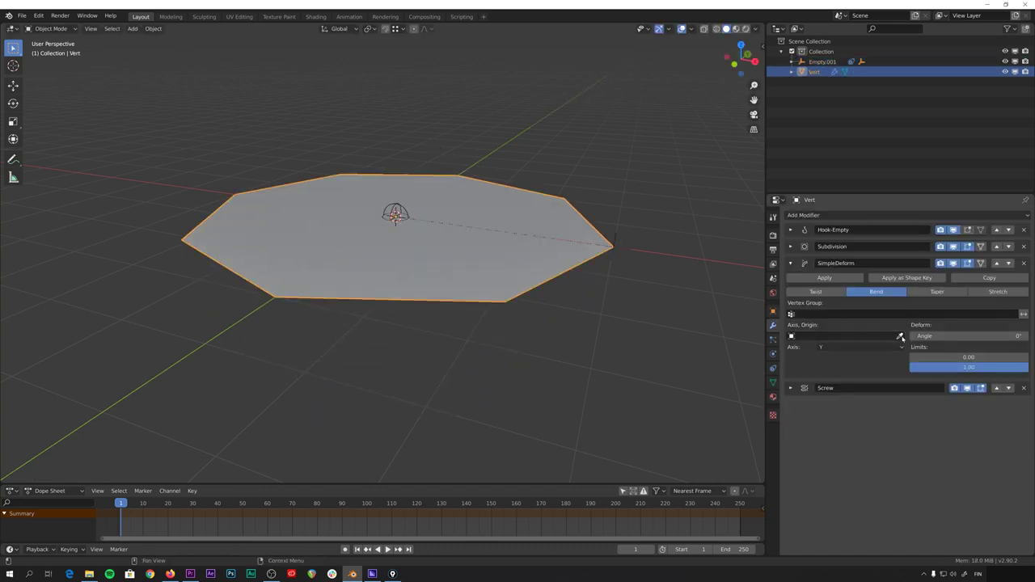
- Set the canopy's SimpleDeform bend angle to -25°
{"action": "left_click", "coordinate": [945, 337]}
{"action": "type", "text": "-25"}
{"action": "key", "text": "Return"}
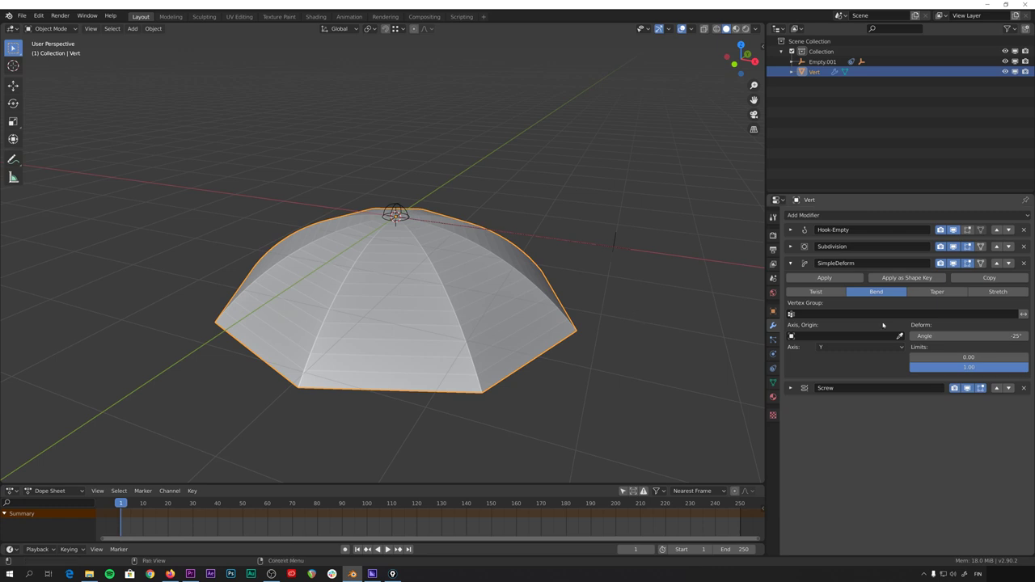
{"action": "right_click", "coordinate": [942, 335]}
- Try folding the curved canopy by rotating the Sphere empty about the global Y axis, cancel the rotation, and reselect the canopy
{"action": "left_click", "coordinate": [393, 212]}
{"action": "key", "text": "r"}
{"action": "key", "text": "y"}
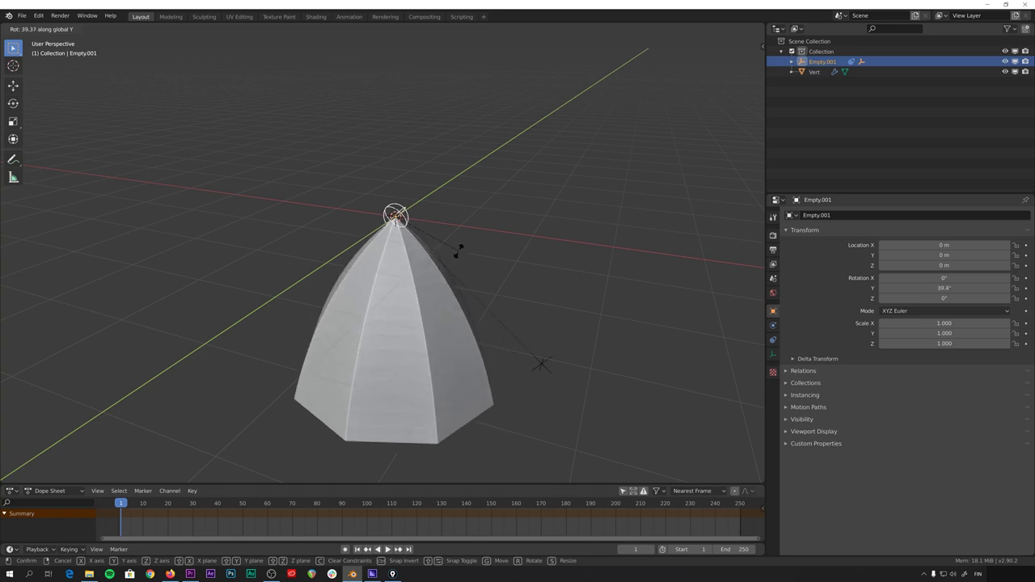
{"action": "right_click", "coordinate": [459, 248]}
{"action": "left_click", "coordinate": [453, 267]}
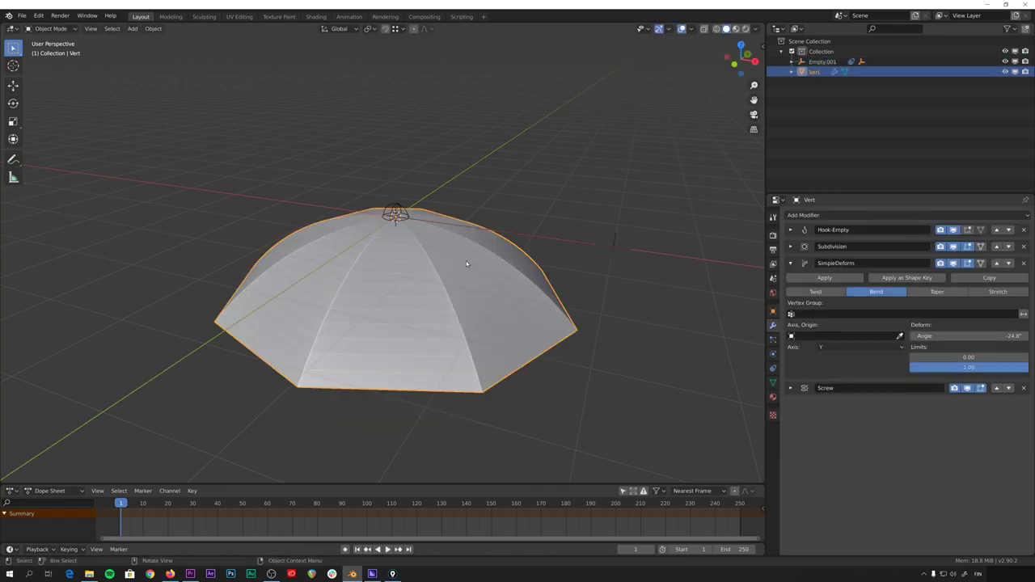
- Copy the Sphere empty's Y rotation as a new driver
{"action": "right_click", "coordinate": [950, 336]}
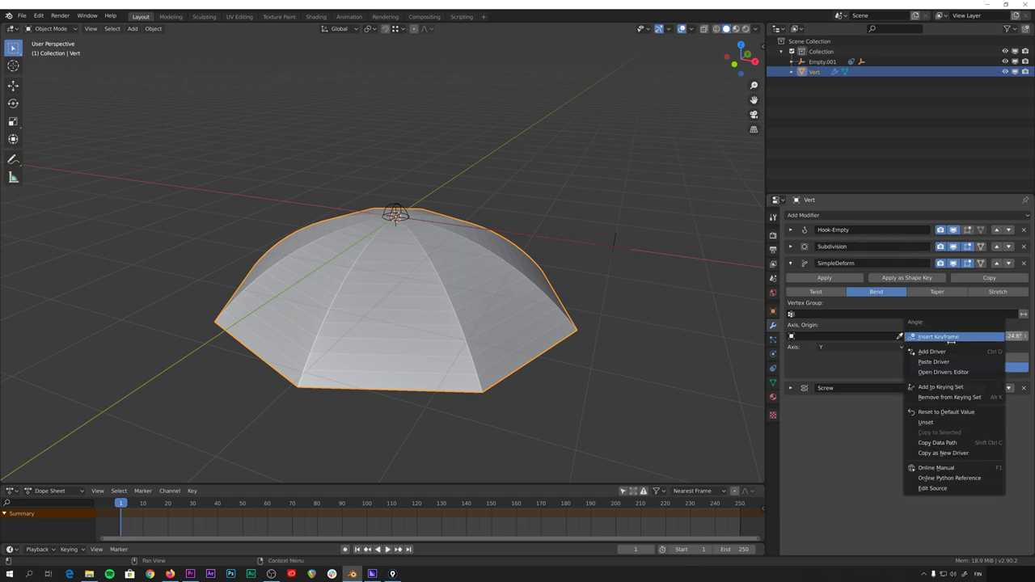
{"action": "left_click", "coordinate": [396, 206]}
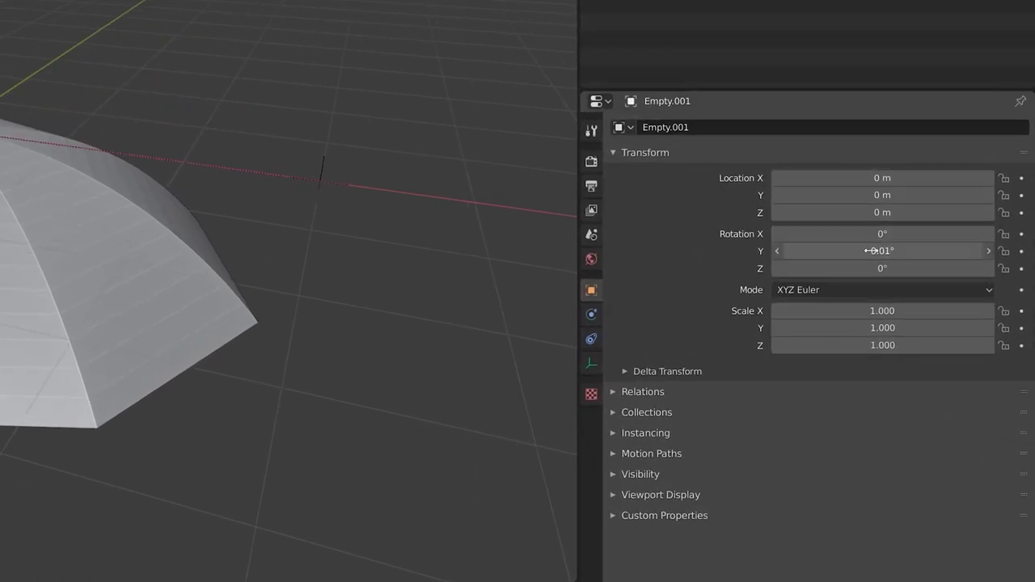
{"action": "left_click_drag", "start_coordinate": [869, 250], "coordinate": [911, 251]}
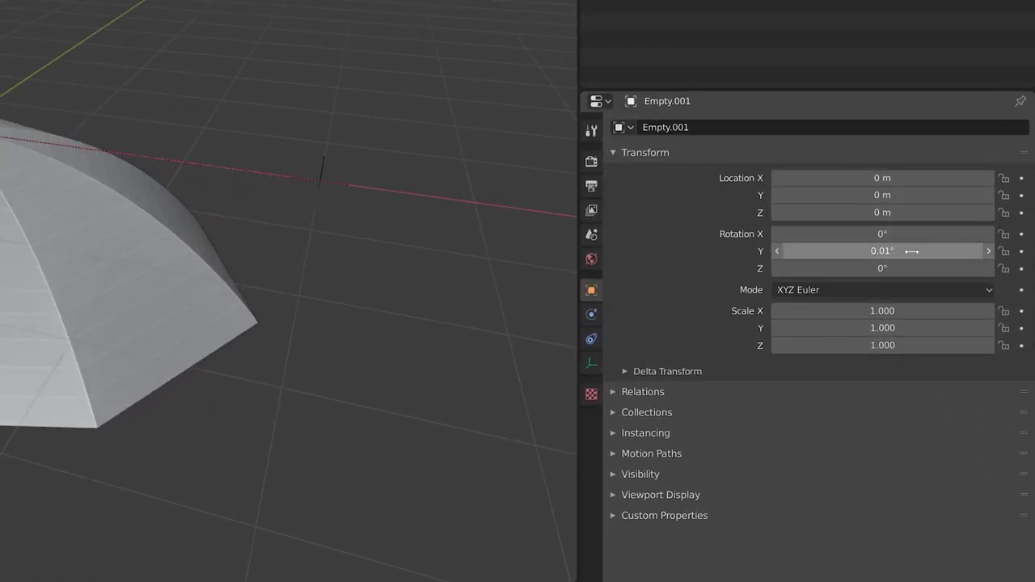
{"action": "right_click", "coordinate": [870, 250]}
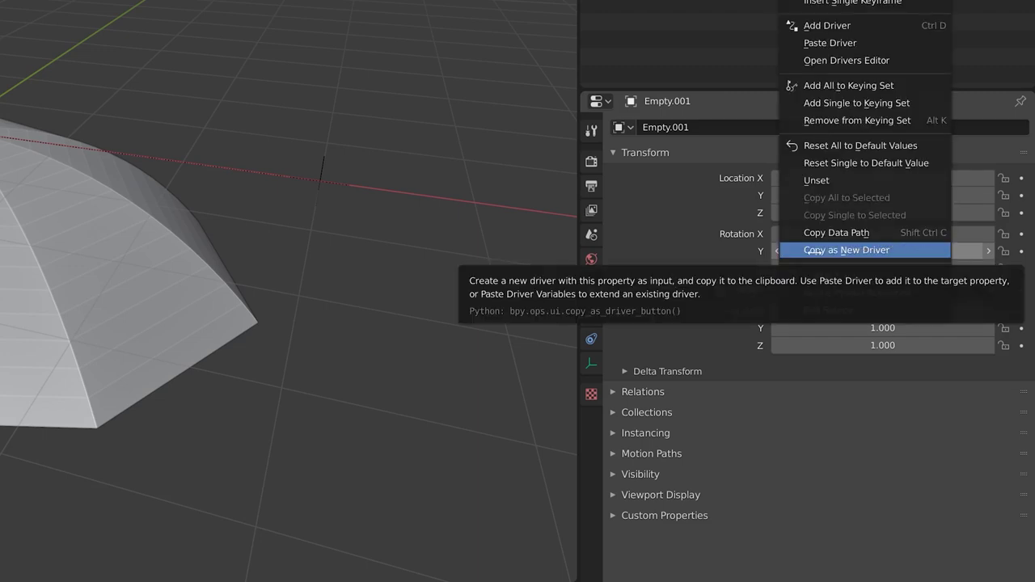
{"action": "left_click", "coordinate": [852, 250]}
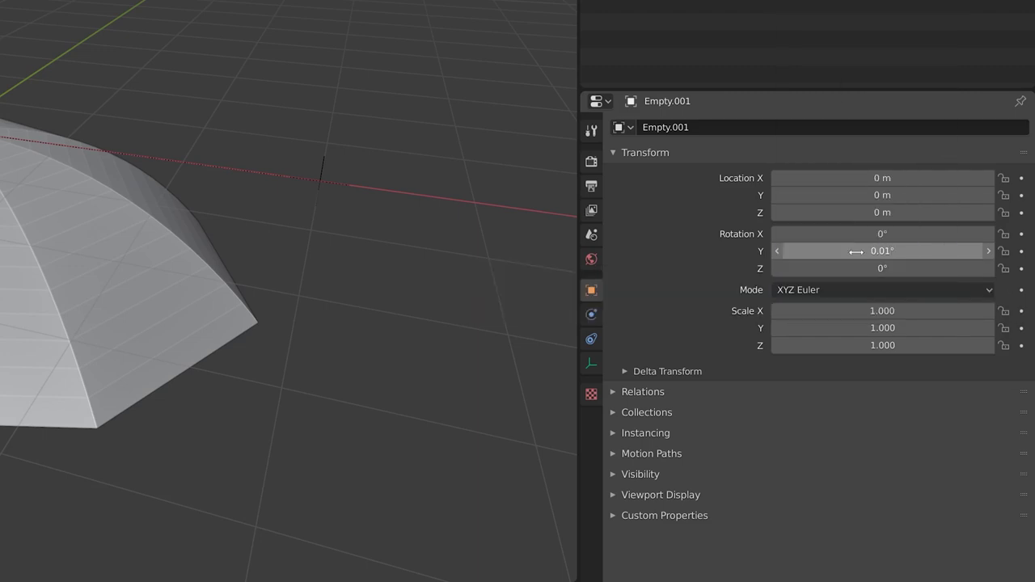
- Paste the copied driver onto the canopy's SimpleDeform bend angle
{"action": "left_click", "coordinate": [144, 243]}
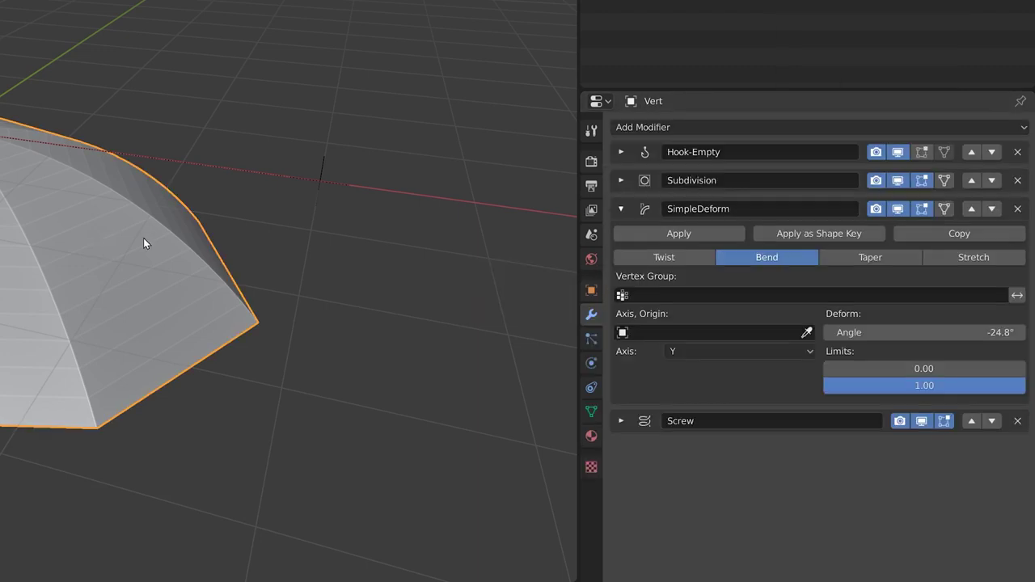
{"action": "right_click", "coordinate": [902, 335]}
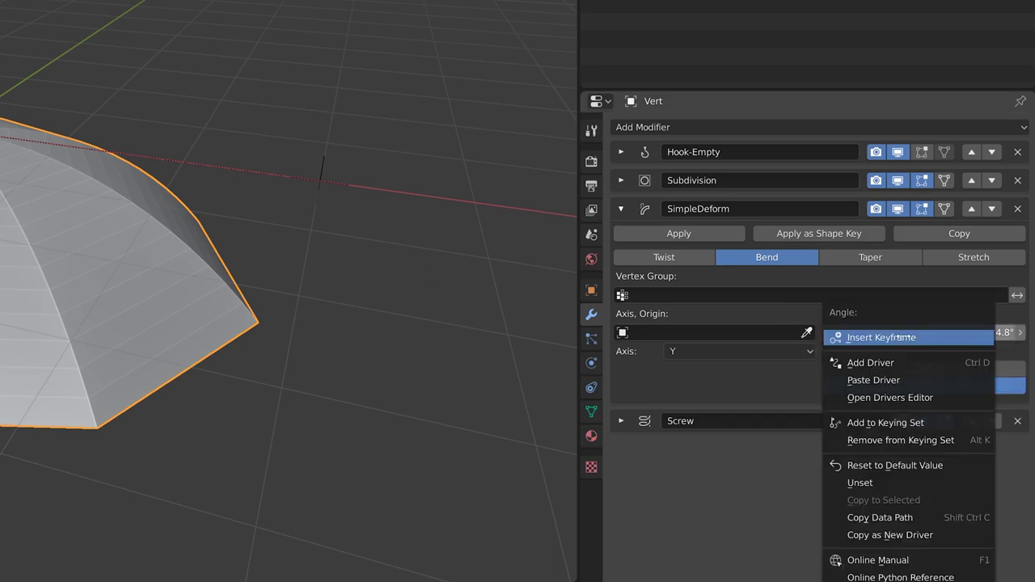
{"action": "left_click", "coordinate": [907, 380]}
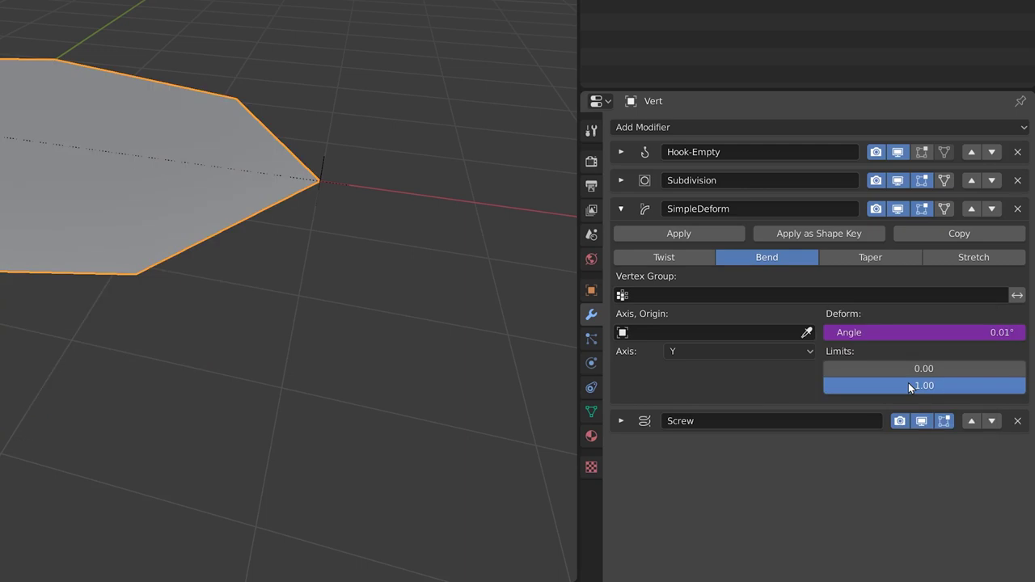
- Edit the bend angle's driver and set its type to Scripted Expression
{"action": "right_click", "coordinate": [892, 333]}
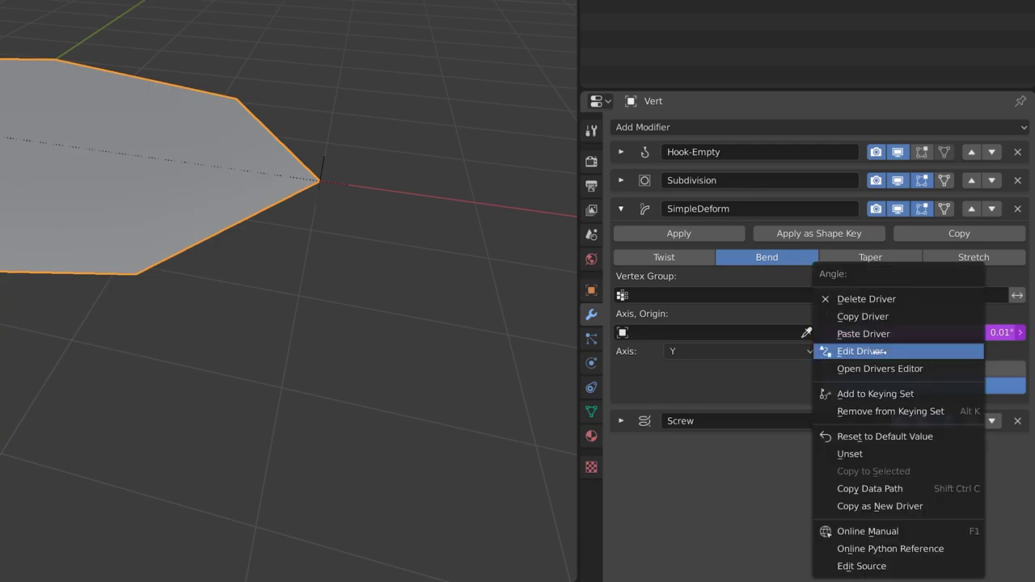
{"action": "left_click", "coordinate": [877, 352]}
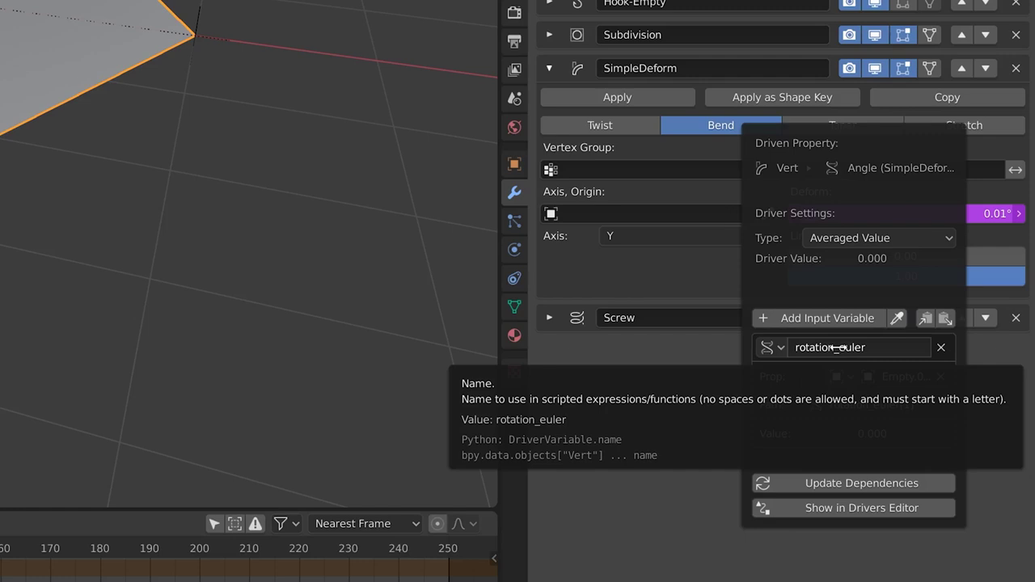
{"action": "left_click", "coordinate": [853, 239]}
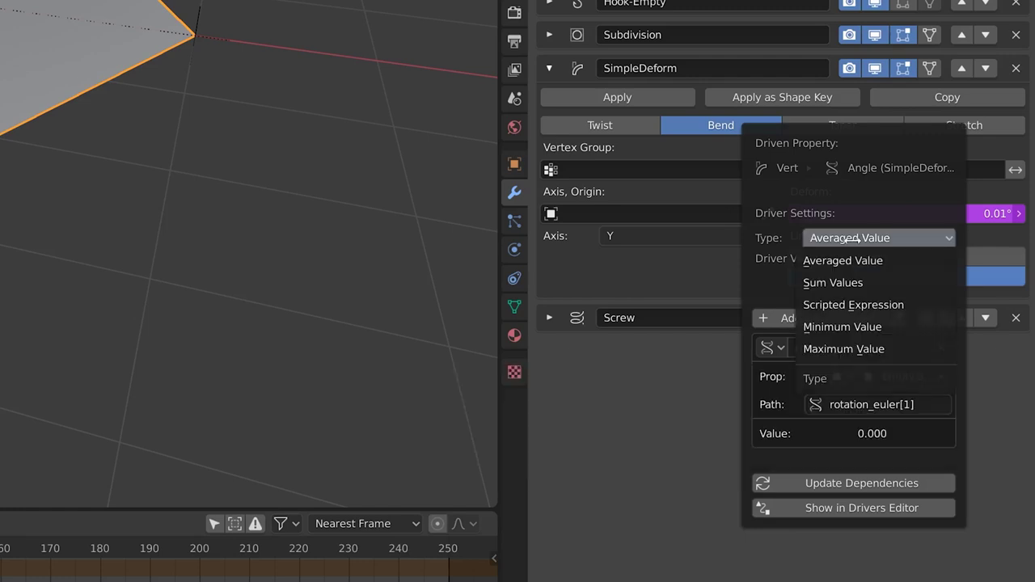
{"action": "left_click", "coordinate": [857, 304]}
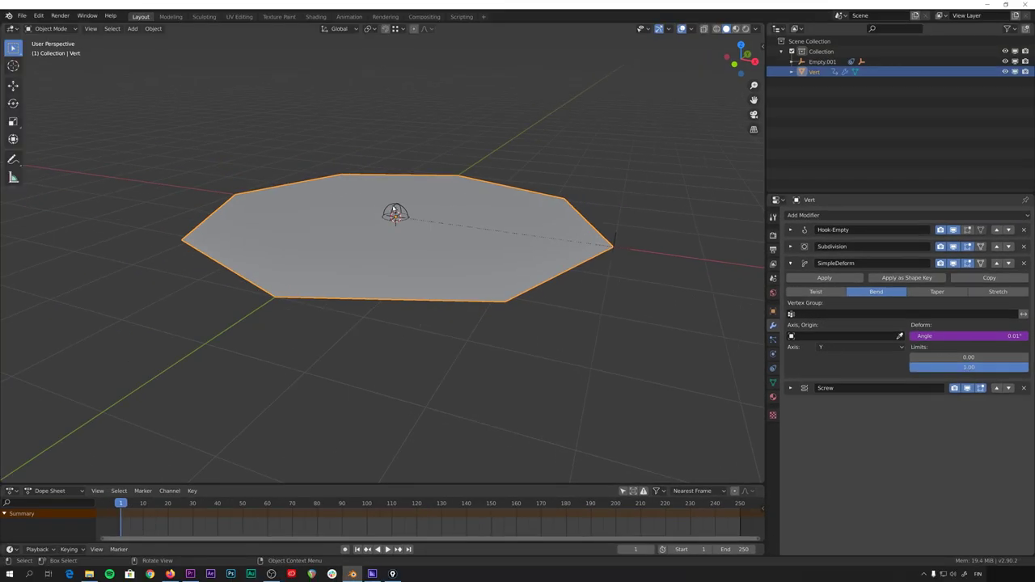
- Test the driven bend by rotating the Sphere empty about the global Y axis, return it to the open position, and select the canopy
{"action": "left_click", "coordinate": [394, 211]}
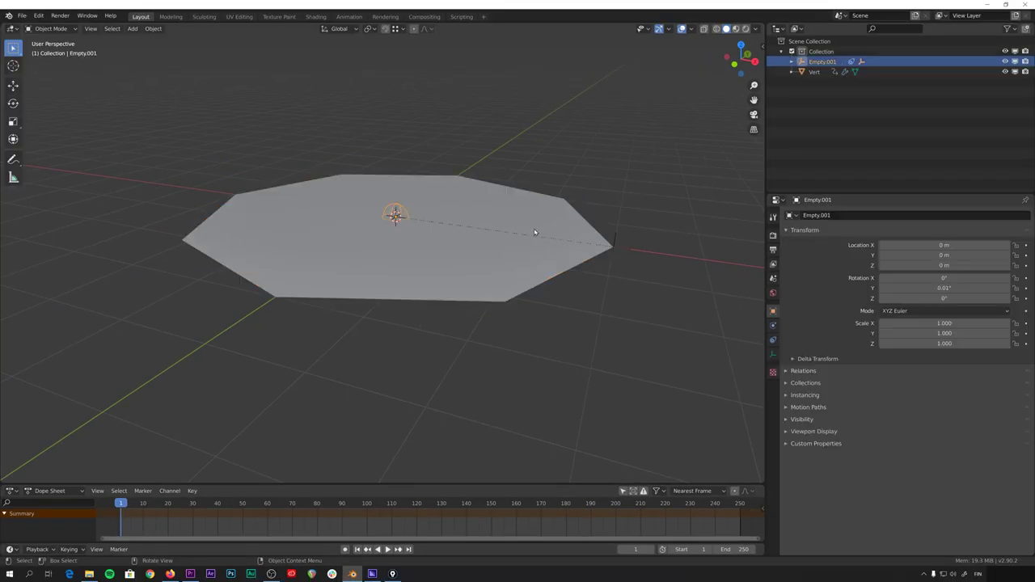
{"action": "key", "text": "r"}
{"action": "key", "text": "y"}
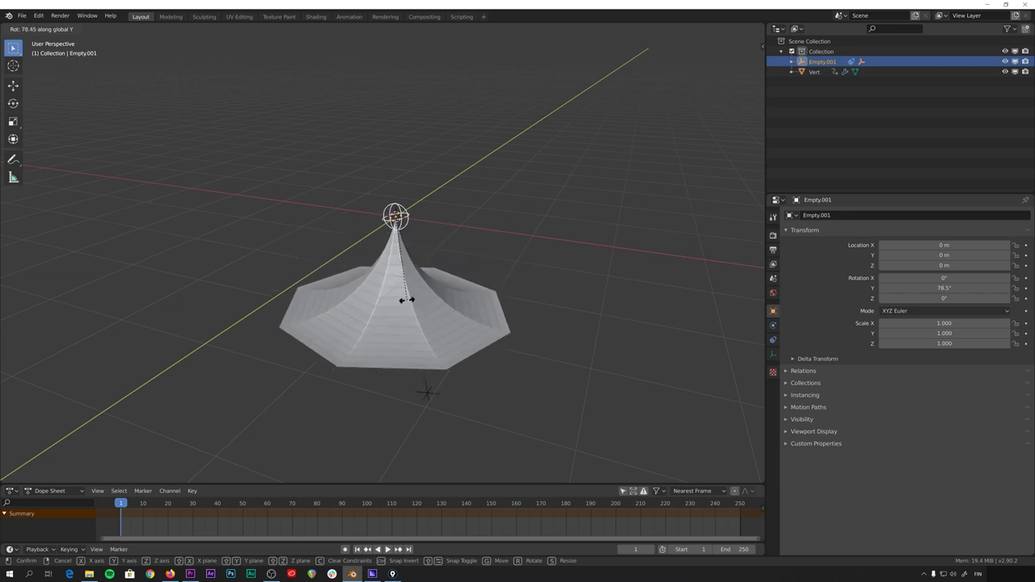
{"action": "left_click", "coordinate": [504, 215]}
{"action": "left_click", "coordinate": [504, 215]}
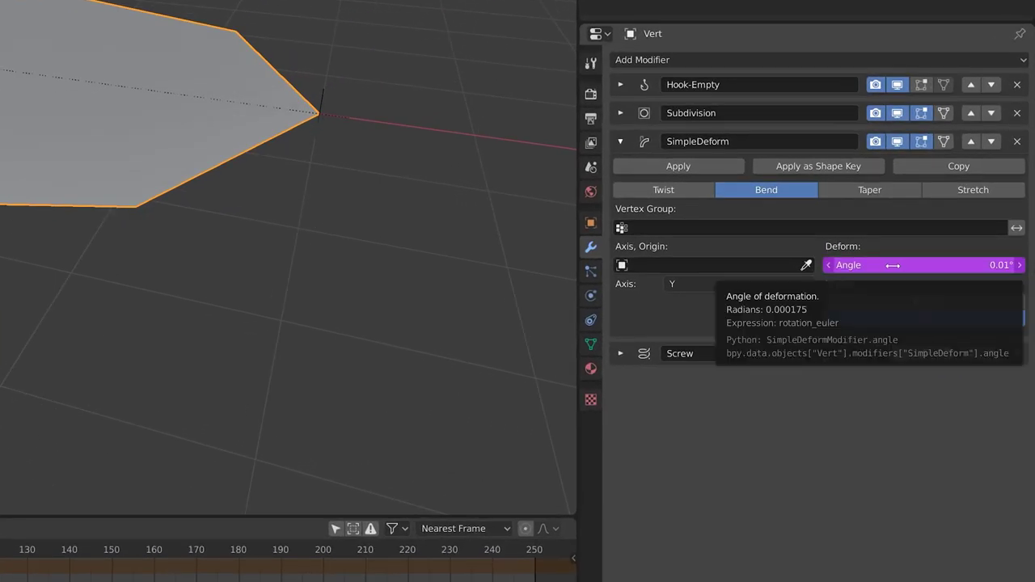
- Replace the bend angle's driver expression with the constant -25
{"action": "right_click", "coordinate": [892, 265]}
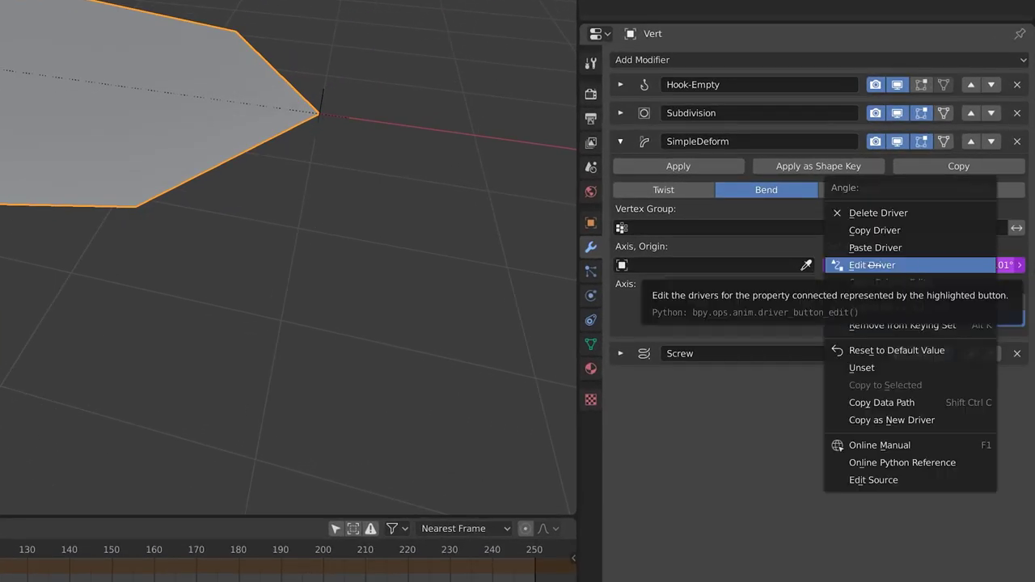
{"action": "left_click", "coordinate": [872, 265]}
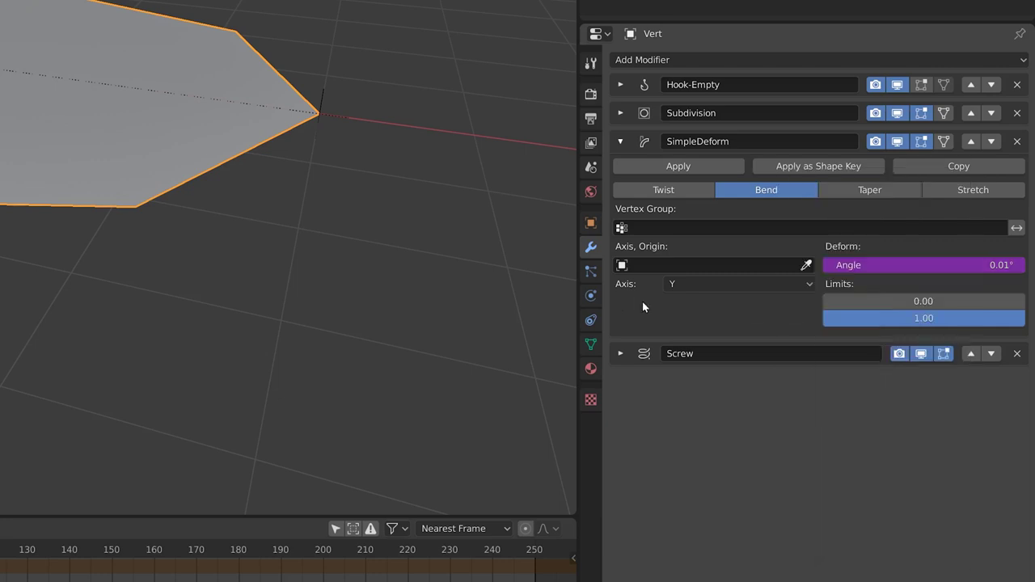
{"action": "left_click", "coordinate": [906, 265]}
{"action": "key", "text": "ctrl+v"}
{"action": "key", "text": "BackSpace"}
{"action": "key", "text": "BackSpace"}
{"action": "key", "text": "BackSpace"}
{"action": "key", "text": "BackSpace"}
{"action": "key", "text": "BackSpace"}
{"action": "key", "text": "BackSpace"}
{"action": "key", "text": "BackSpace"}
{"action": "key", "text": "BackSpace"}
{"action": "key", "text": "BackSpace"}
{"action": "key", "text": "BackSpace"}
{"action": "key", "text": "BackSpace"}
{"action": "key", "text": "BackSpace"}
{"action": "key", "text": "BackSpace"}
{"action": "key", "text": "BackSpace"}
{"action": "type", "text": "-25"}
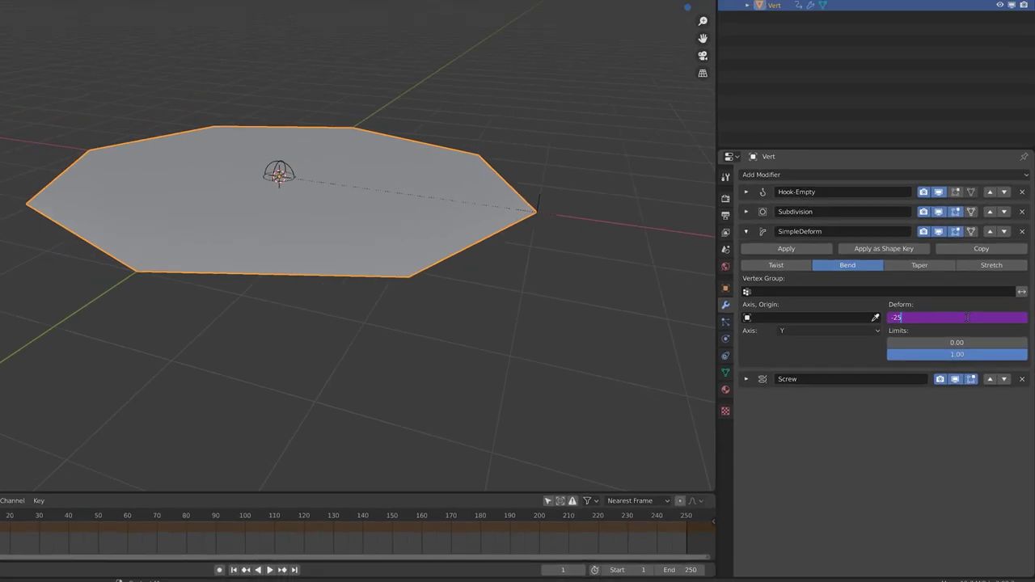
{"action": "key", "text": "Return"}
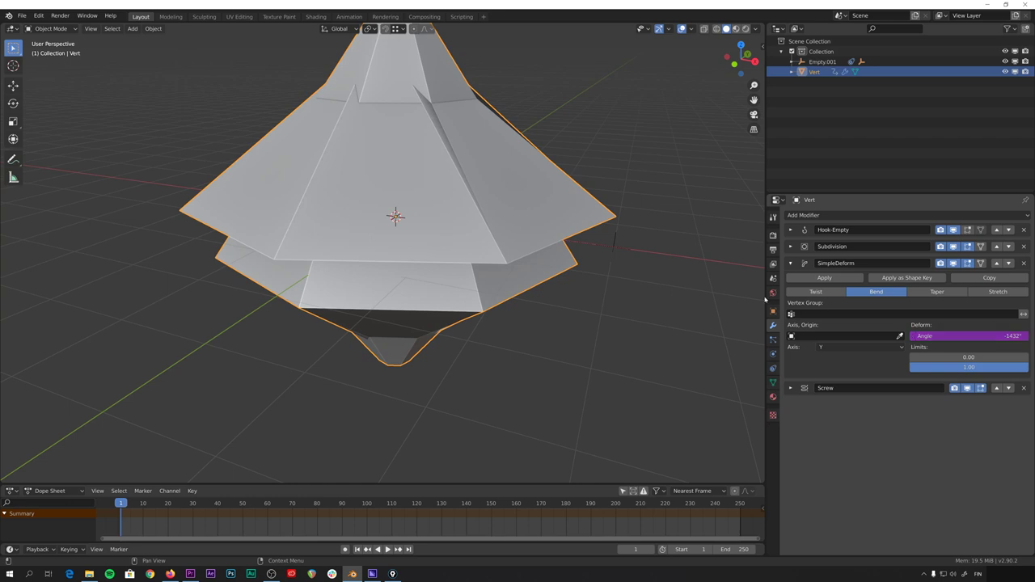
- Tune the bend angle's driver expression by trying -1 and -0.5, and settle on -.44
{"action": "scroll", "coordinate": [452, 216], "scroll_direction": "down", "scroll_amount": 3}
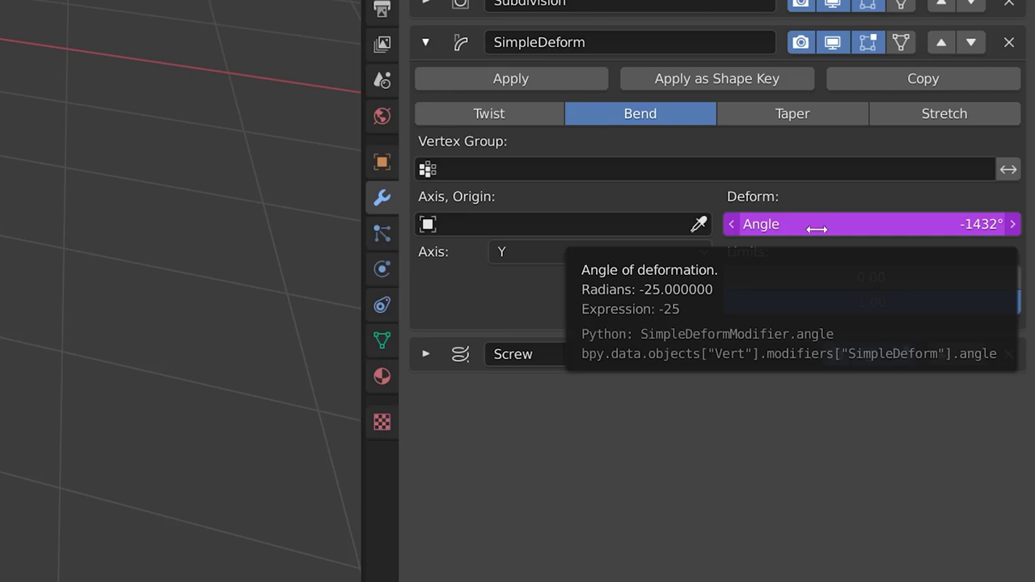
{"action": "left_click", "coordinate": [822, 225]}
{"action": "type", "text": "-1"}
{"action": "key", "text": "Return"}
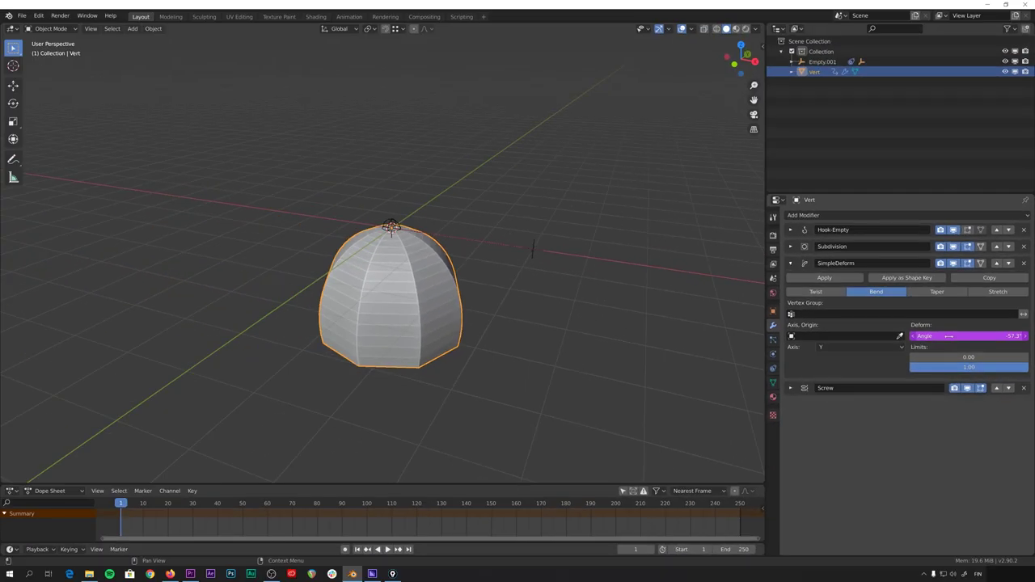
{"action": "left_click", "coordinate": [949, 335]}
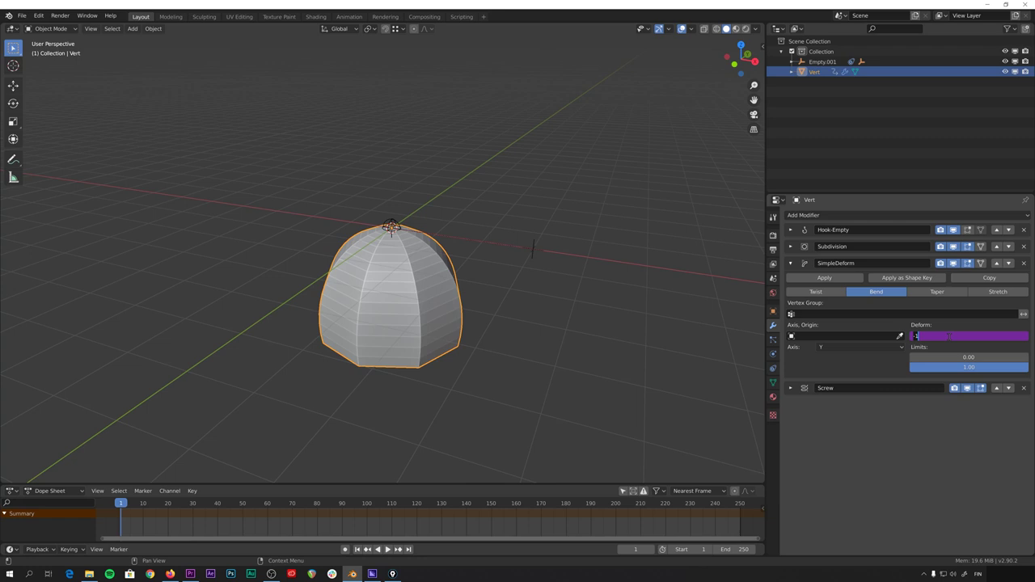
{"action": "type", "text": "-0.5"}
{"action": "key", "text": "Return"}
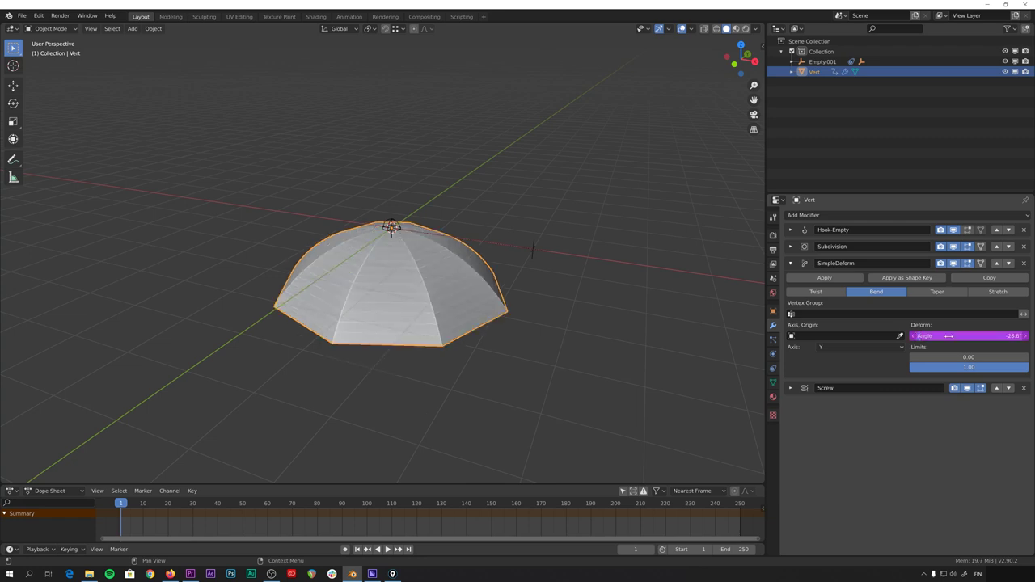
{"action": "left_click", "coordinate": [948, 335]}
{"action": "type", "text": "-.44"}
{"action": "key", "text": "Return"}
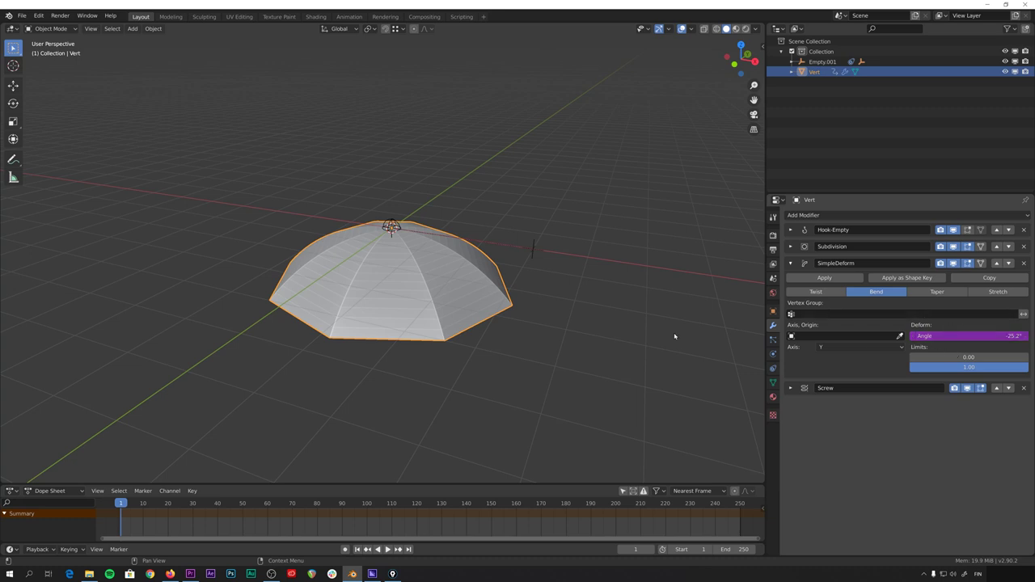
- Try folding the canopy with the constant bend by rotating the Sphere empty about global Y, undo the rotation, and reselect the canopy
{"action": "left_click", "coordinate": [391, 226]}
{"action": "key", "text": "r"}
{"action": "key", "text": "y"}
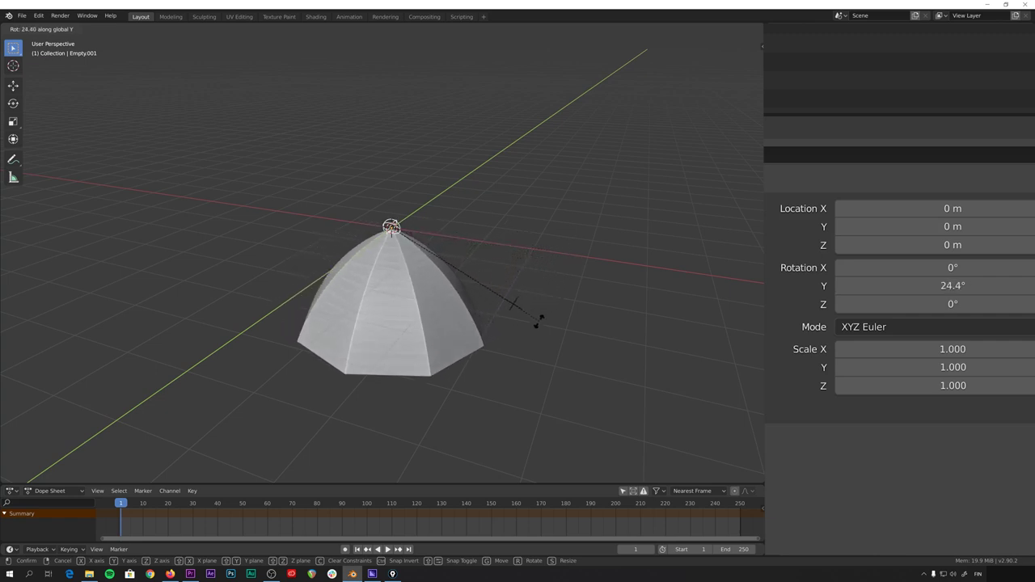
{"action": "left_click", "coordinate": [478, 335]}
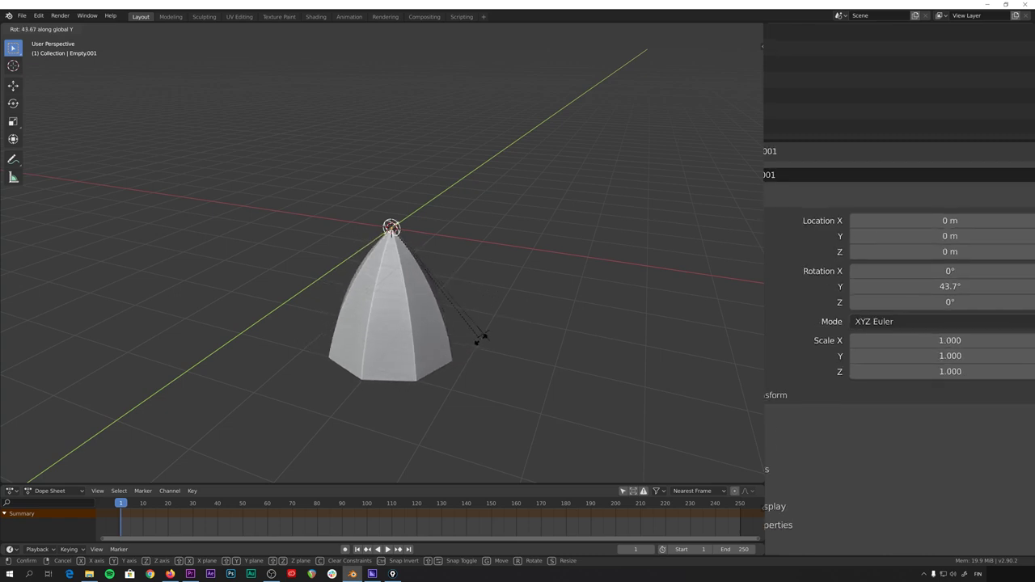
{"action": "key", "text": "ctrl+z"}
{"action": "left_click", "coordinate": [419, 309]}
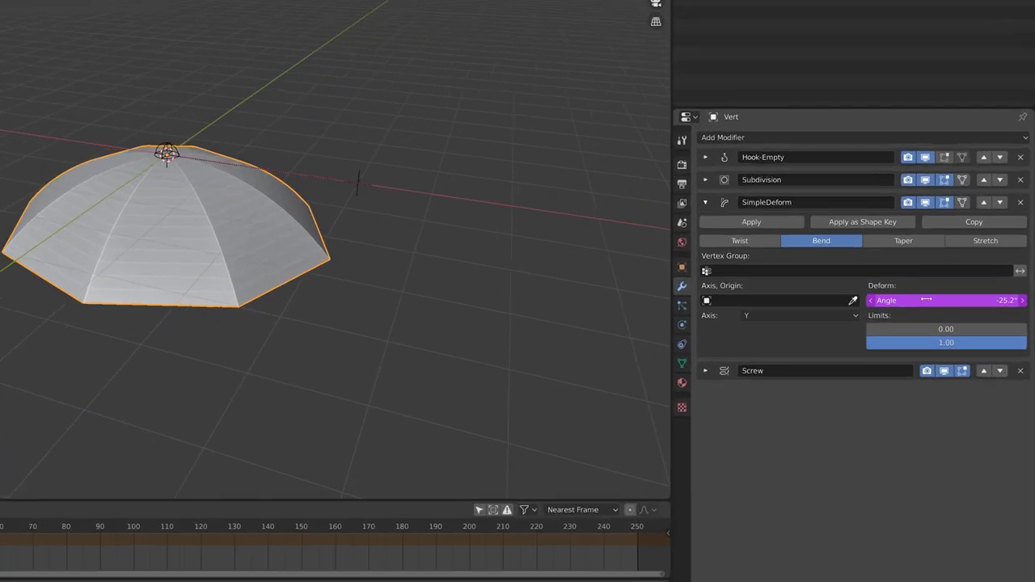
- Extend the bend angle's driver expression to -.44 plus the rotation_euler variable
{"action": "left_click", "coordinate": [926, 300]}
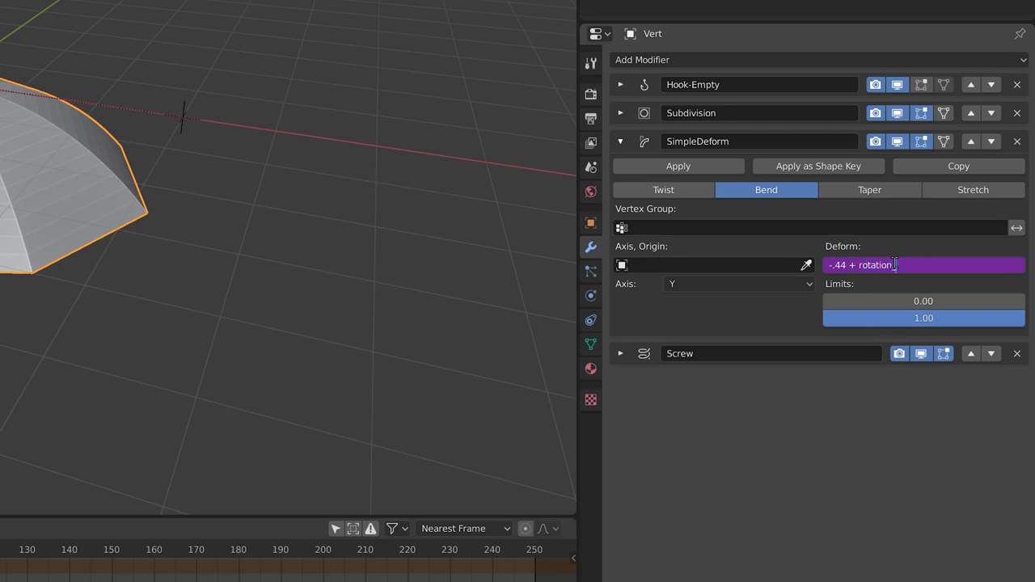
{"action": "key", "text": "Return"}
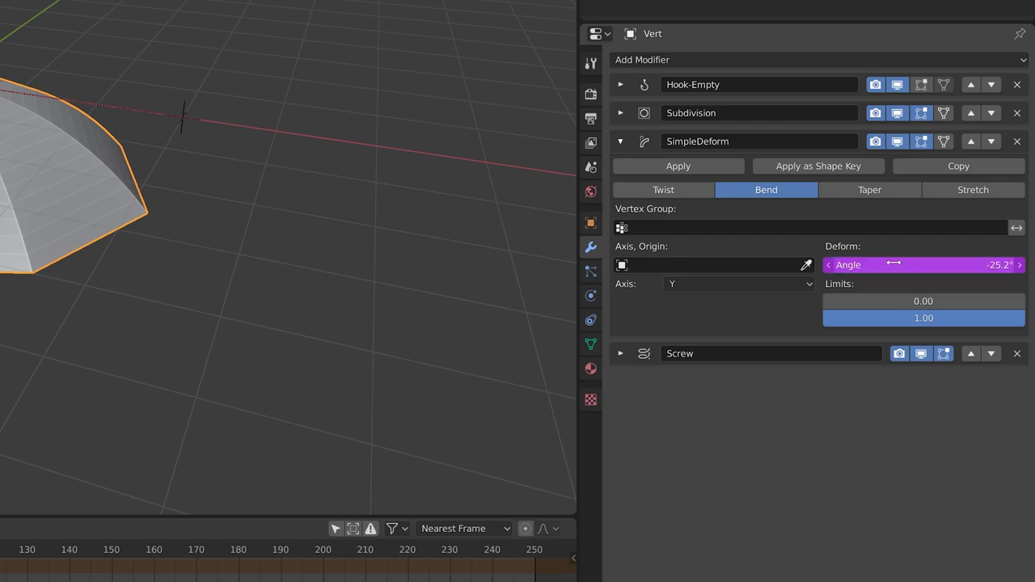
- Try folding the canopy by rotating the Sphere empty about global Y, cancel the rotation, and reselect the canopy
{"action": "left_click", "coordinate": [894, 262]}
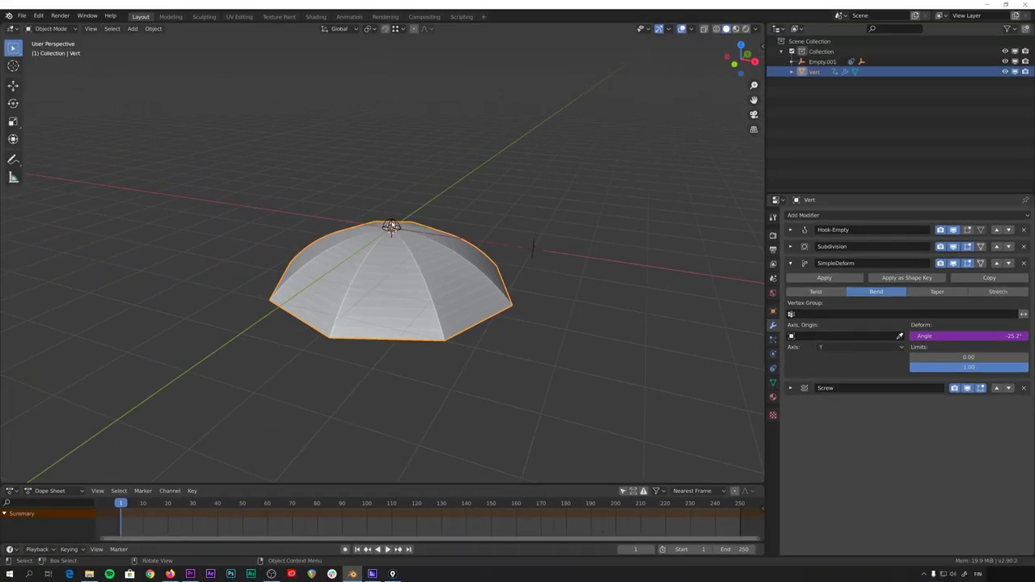
{"action": "left_click", "coordinate": [0, 83]}
{"action": "key", "text": "r"}
{"action": "key", "text": "y"}
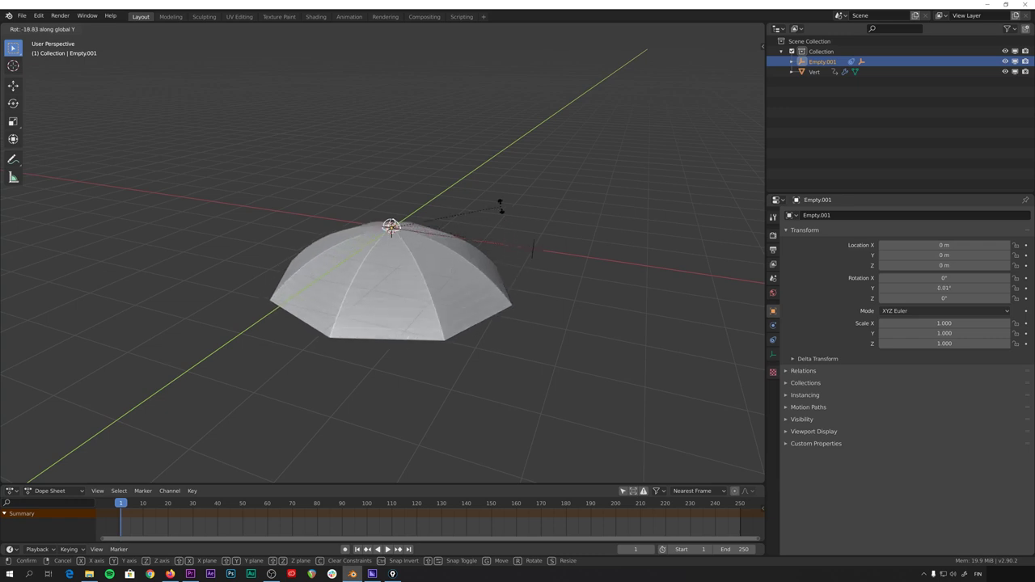
{"action": "key", "text": "Escape"}
{"action": "left_click", "coordinate": [815, 72]}
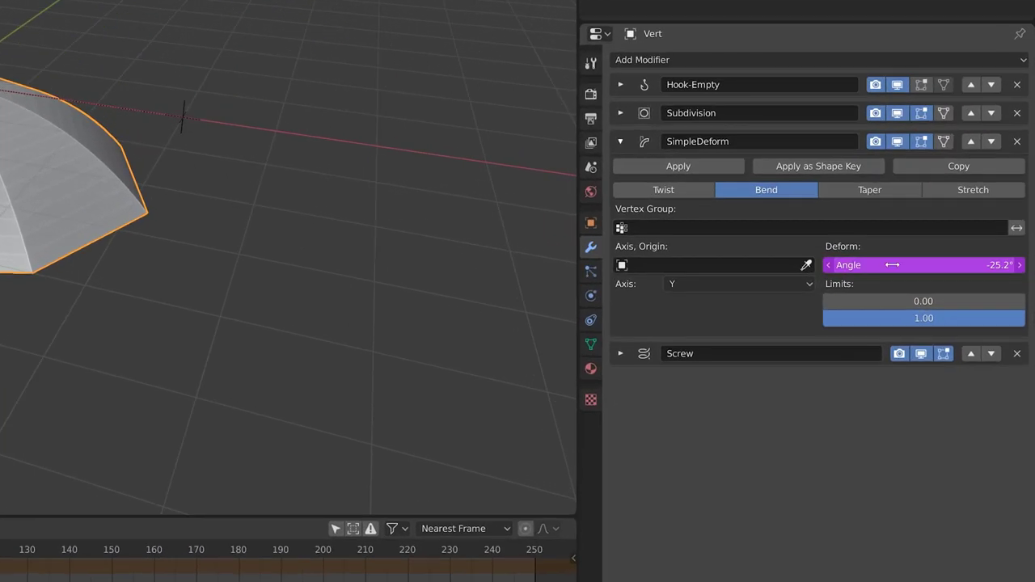
- Change the bend angle's driver expression to -.44 + rotation_euler/3
{"action": "left_click", "coordinate": [895, 265]}
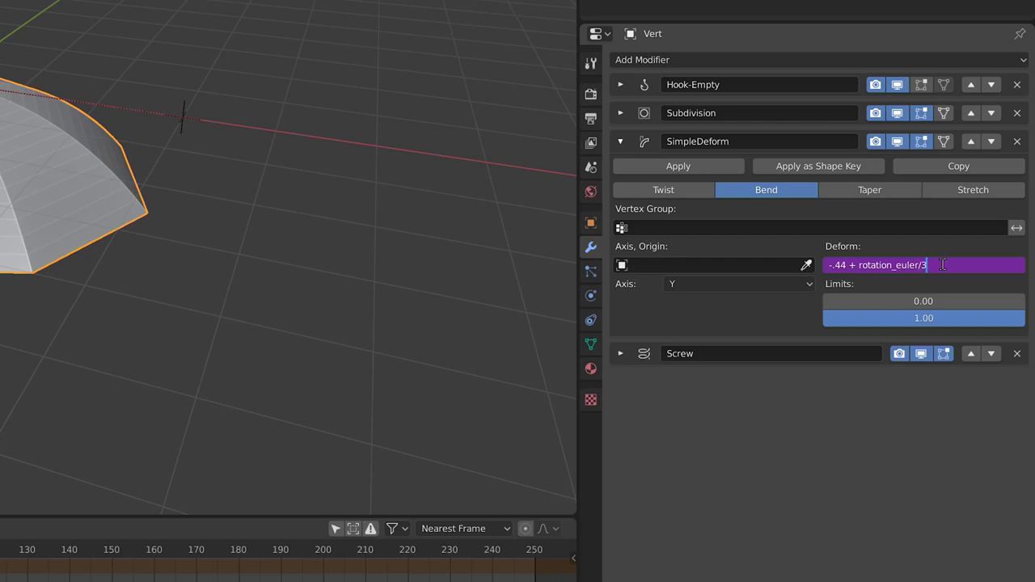
{"action": "key", "text": "Return"}
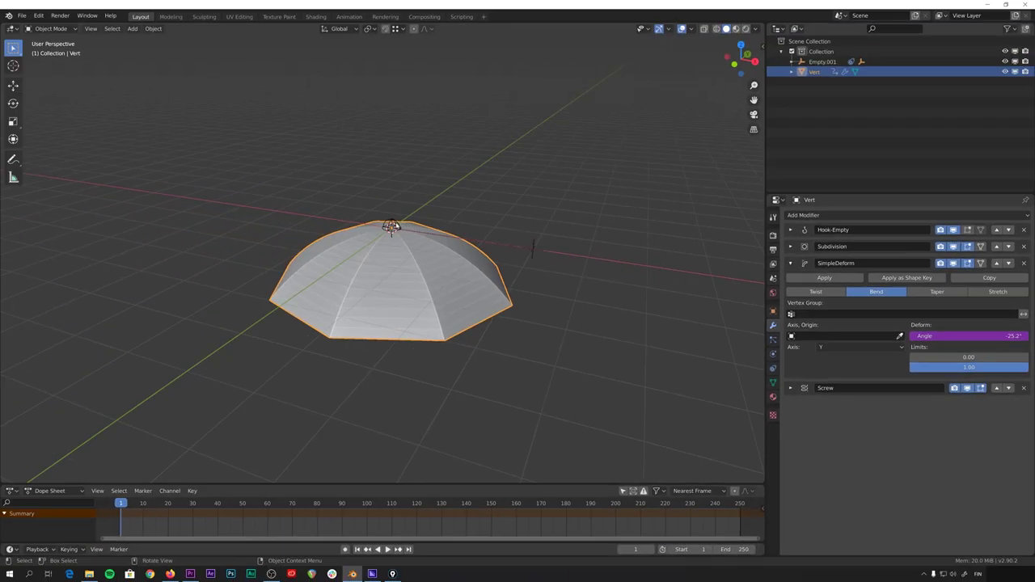
- Test the canopy's opening and folding by rotating the Sphere empty about global Y, and return it to the open position
{"action": "left_click", "coordinate": [392, 225]}
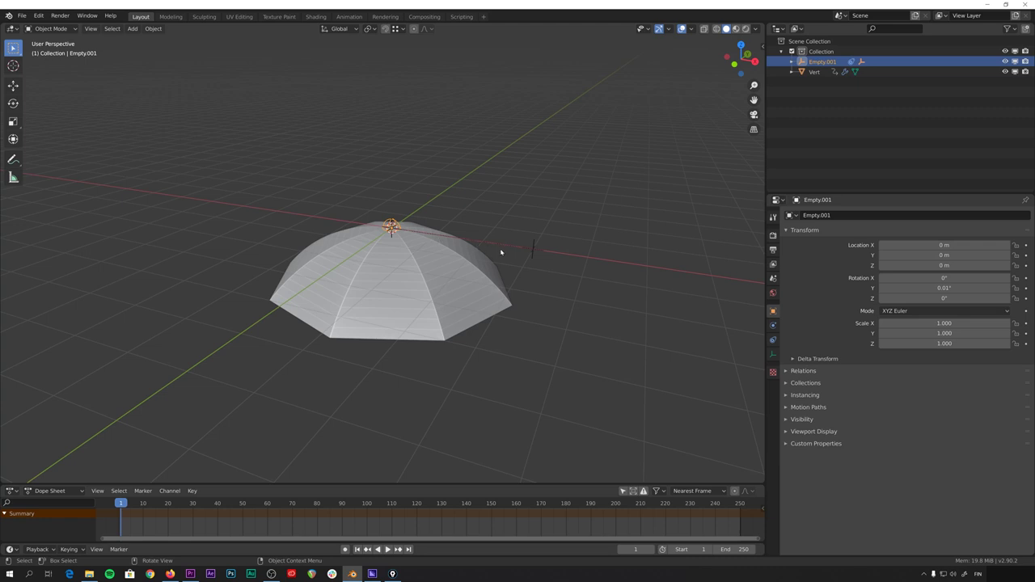
{"action": "key", "text": "r"}
{"action": "key", "text": "y"}
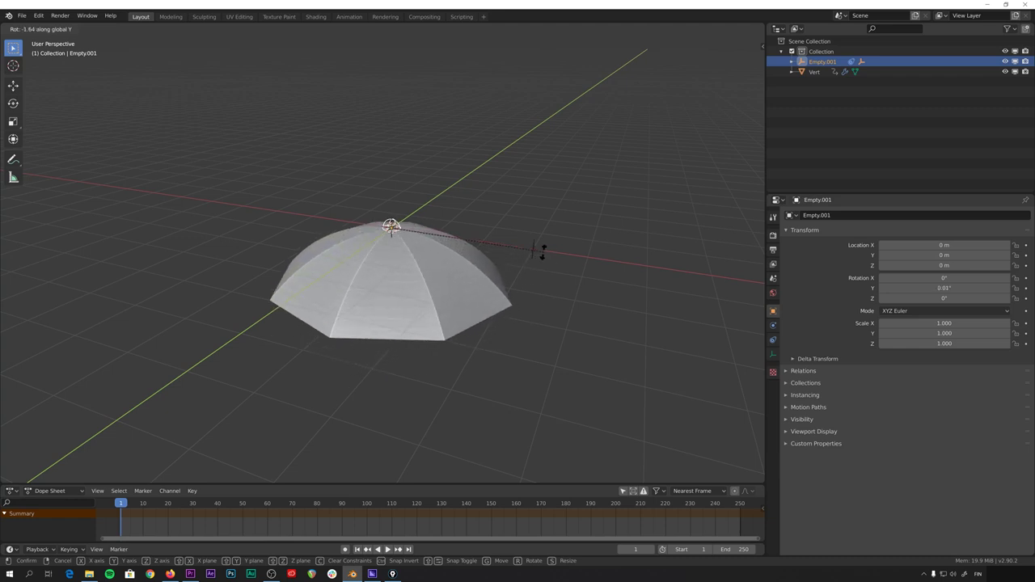
{"action": "right_click", "coordinate": [542, 248]}
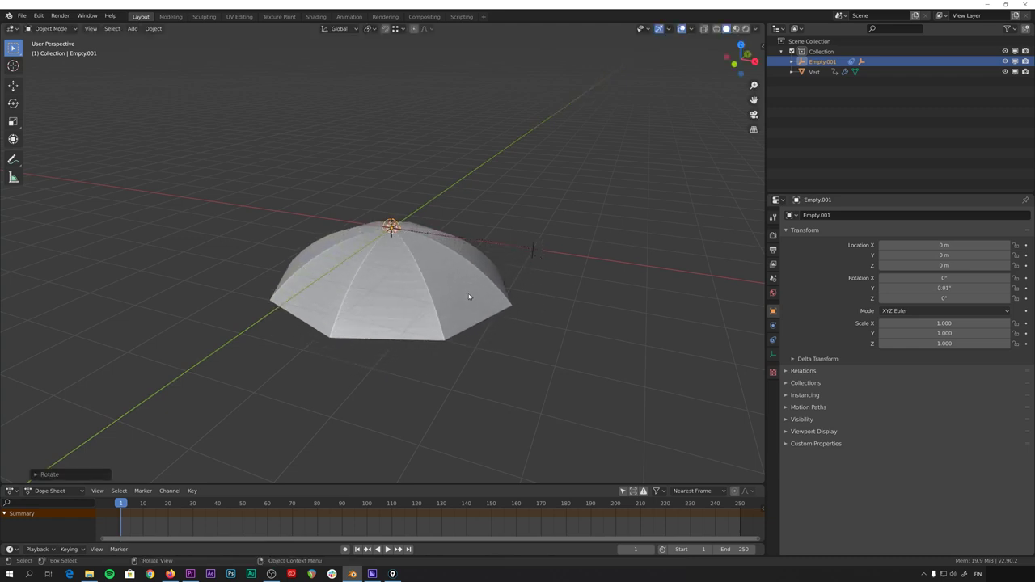
{"action": "middle_click_drag", "start_coordinate": [469, 296], "coordinate": [557, 287]}
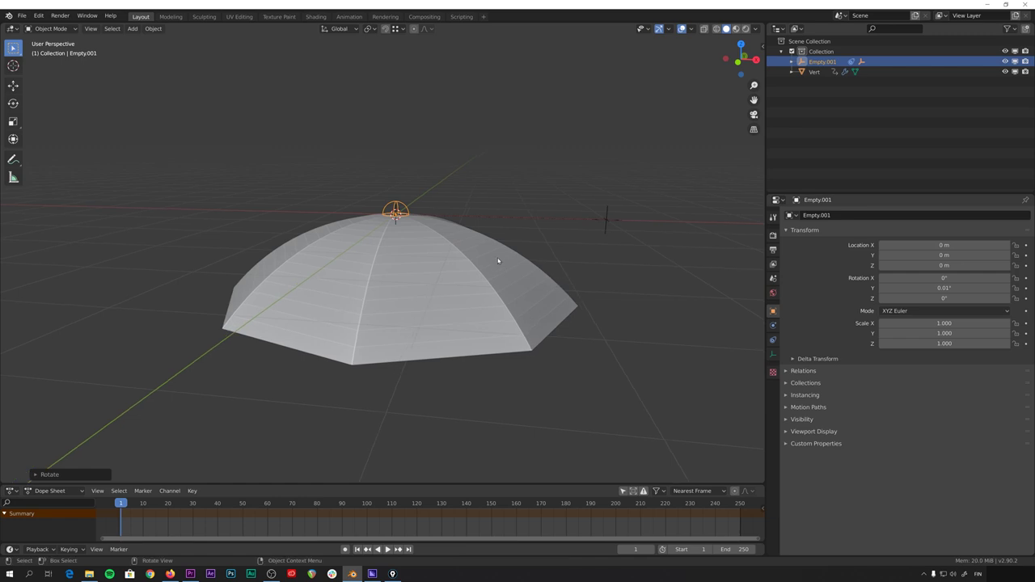
{"action": "key", "text": "r"}
{"action": "key", "text": "y"}
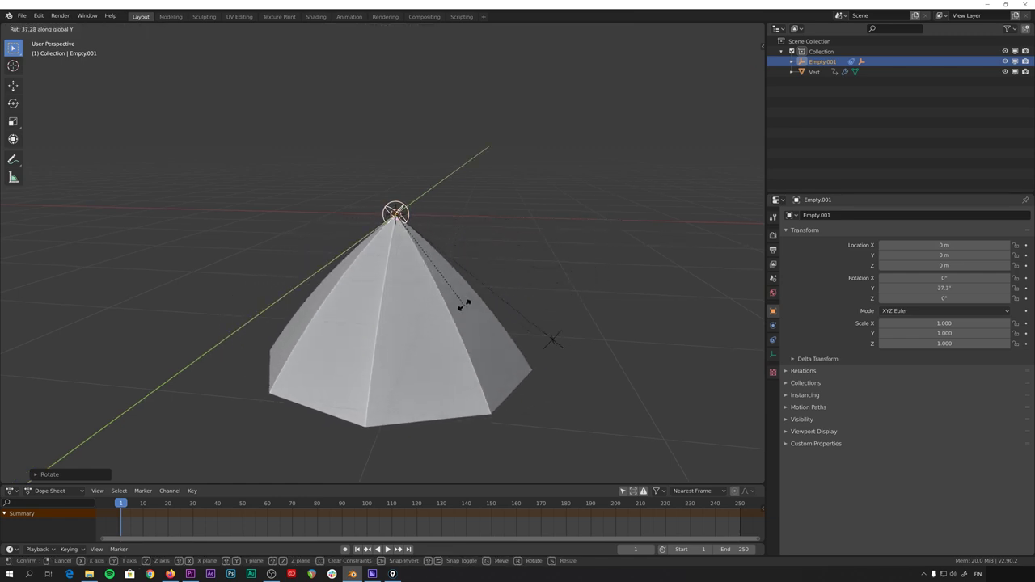
{"action": "left_click", "coordinate": [393, 240]}
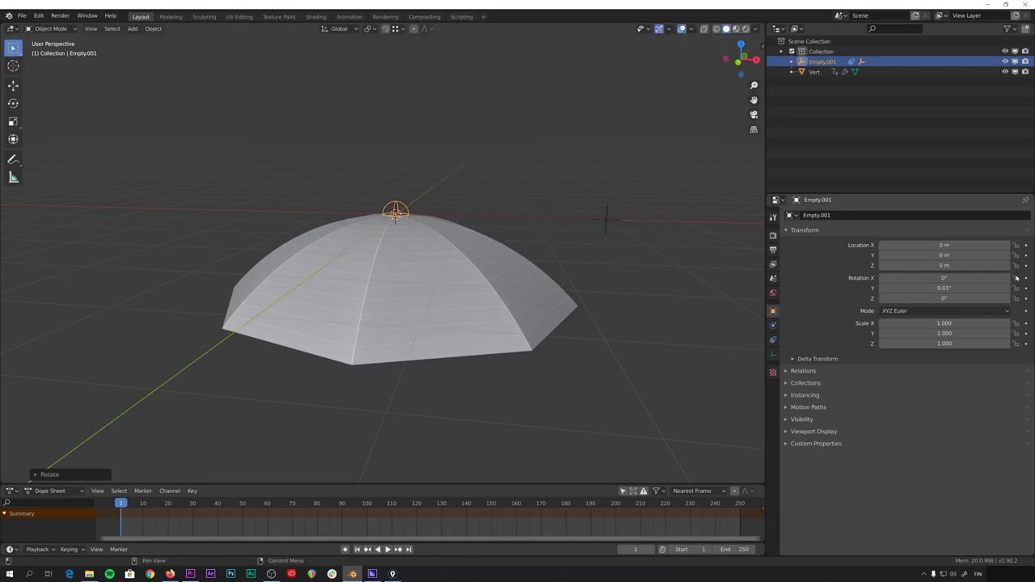
- Lock the Sphere empty's X and Z rotation, and test the fold about global Y without keeping the rotation
{"action": "left_click", "coordinate": [1016, 299]}
{"action": "key", "text": "r"}
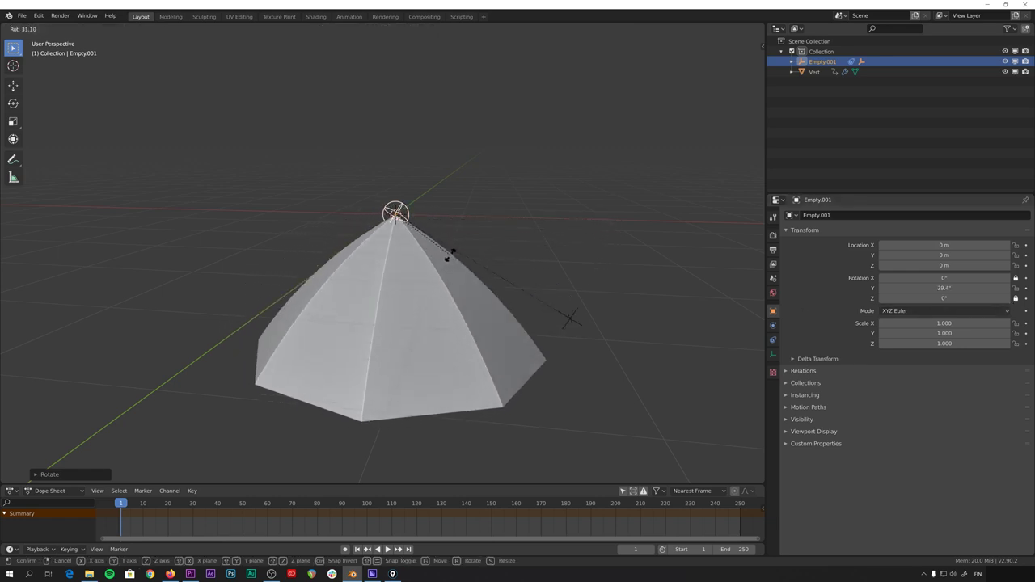
{"action": "key", "text": "y"}
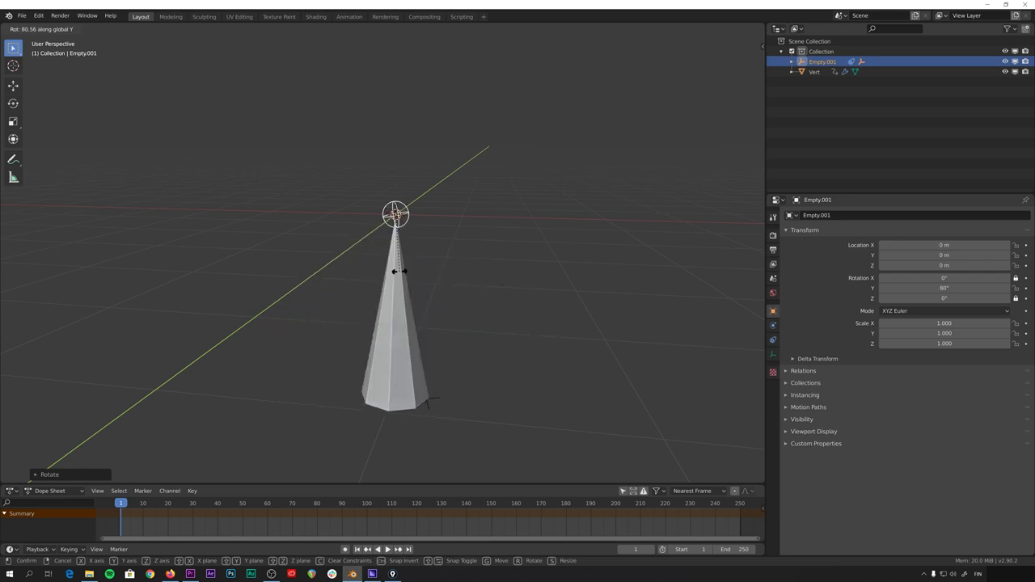
{"action": "key", "text": "Escape"}
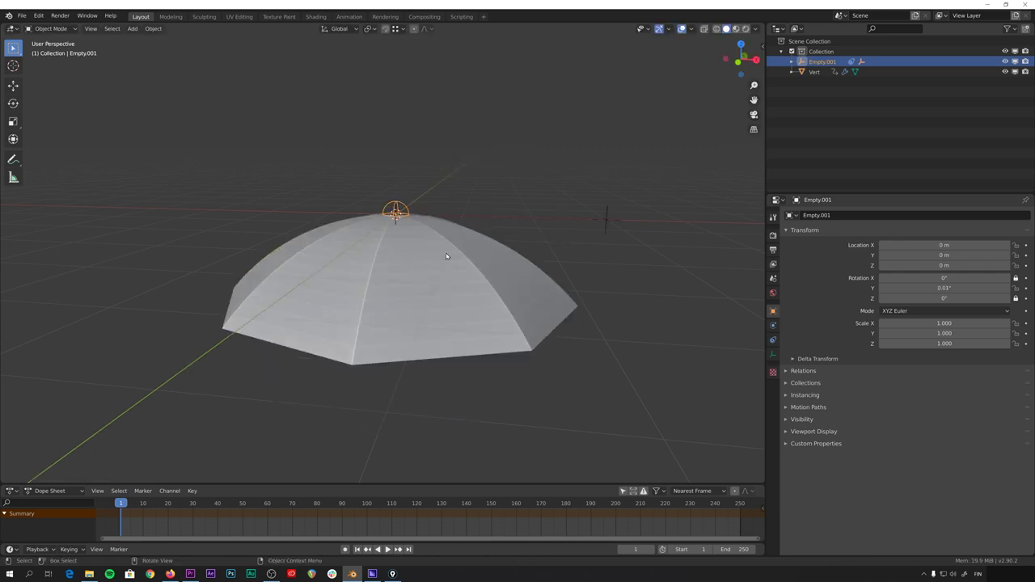
- Parent the Sphere empty to the canopy with Object (Keep Transform)
{"action": "left_click", "coordinate": [430, 260]}
{"action": "key", "text": "ctrl+p"}
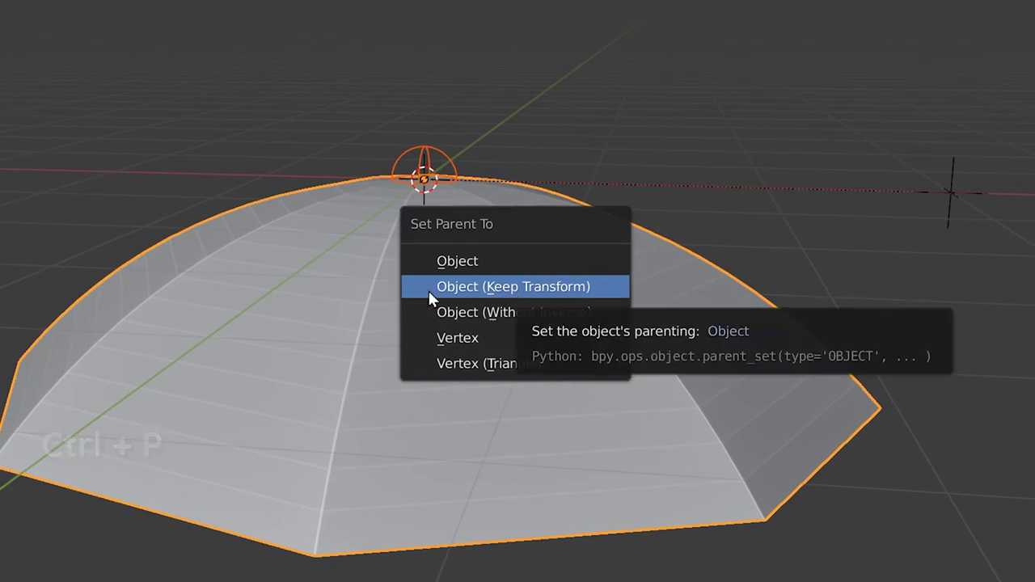
{"action": "left_click", "coordinate": [534, 288]}
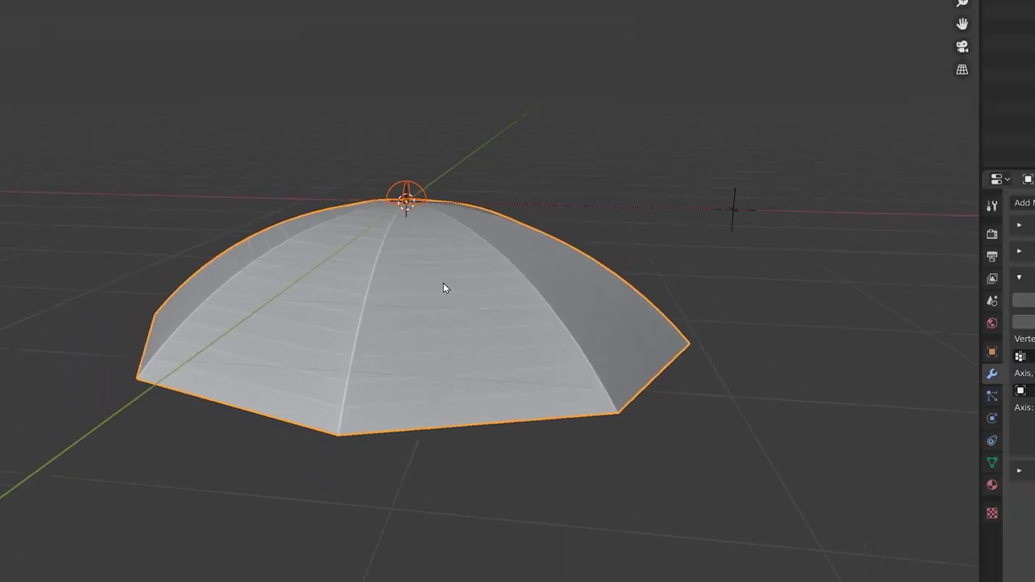
- Test moving and trackball-rotating the canopy with its parented empty, cancel the transform, and save the file
{"action": "key", "text": "g"}
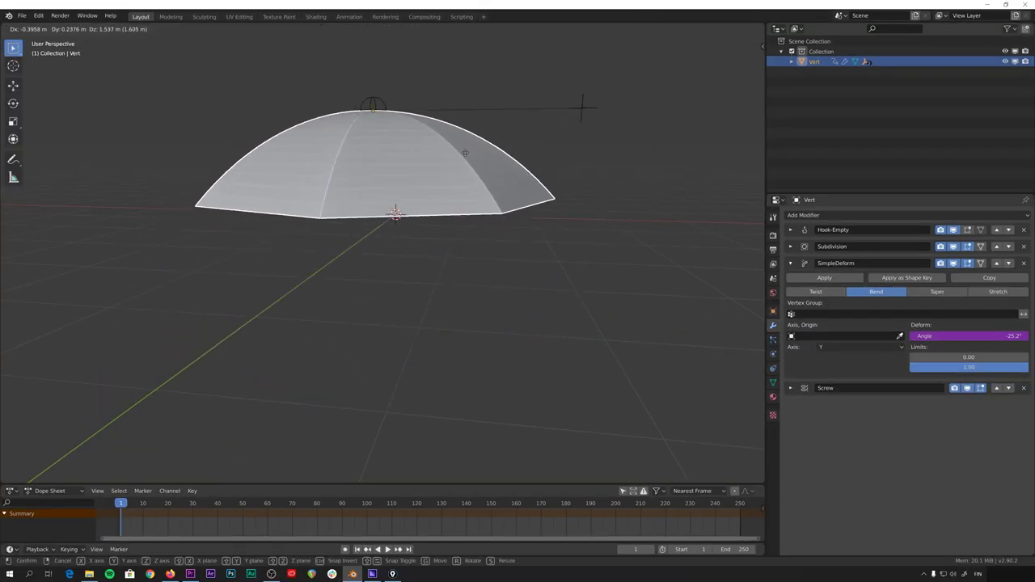
{"action": "key", "text": "r"}
{"action": "key", "text": "r"}
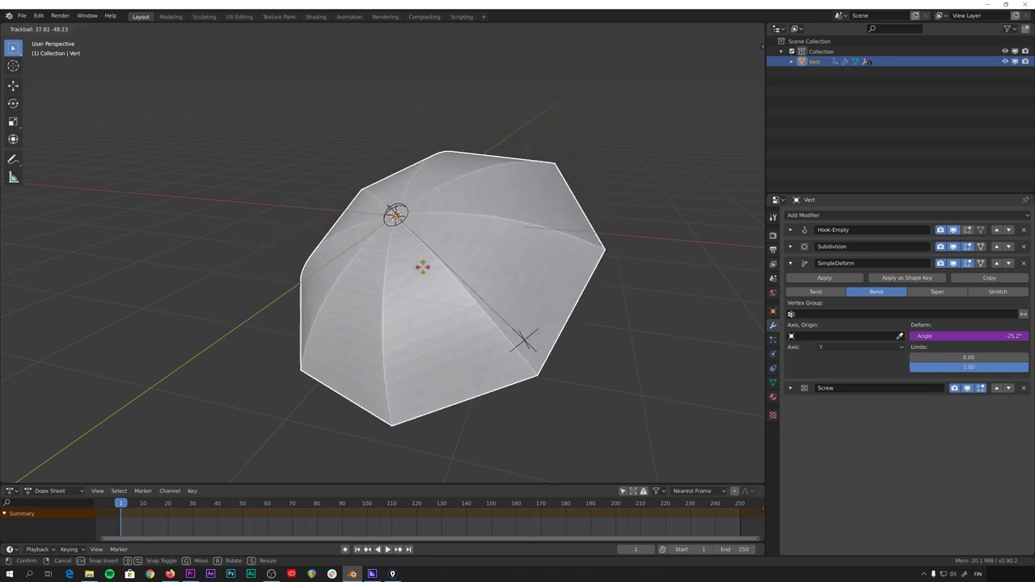
{"action": "key", "text": "Escape"}
{"action": "key", "text": "ctrl+s"}
- Raise the canopy along global Z, well above the world origin
{"action": "scroll", "coordinate": [461, 271], "scroll_direction": "down", "scroll_amount": 4}
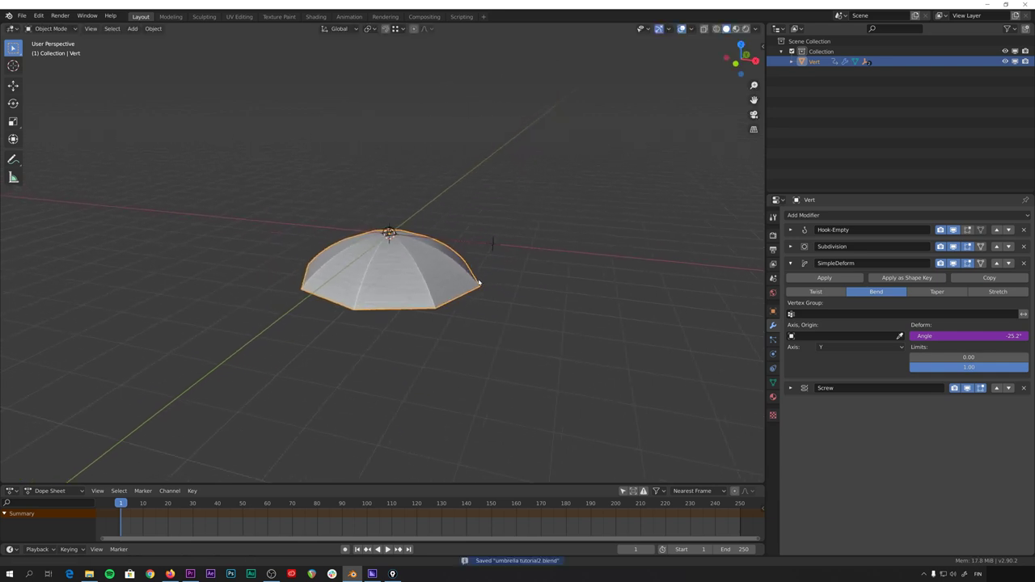
{"action": "key", "text": "g"}
{"action": "key", "text": "z"}
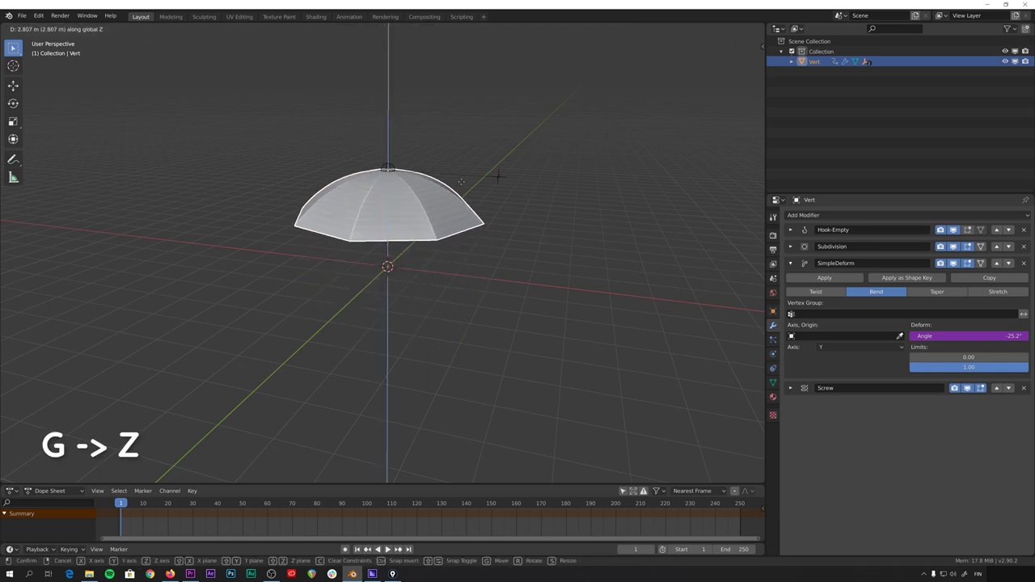
{"action": "left_click", "coordinate": [456, 159]}
- Add a cylinder mesh and, in Edit Mode, scale it in X and Y only into a thin umbrella shaft
{"action": "scroll", "coordinate": [441, 214], "scroll_direction": "up", "scroll_amount": 2}
{"action": "key", "text": "shift+a"}
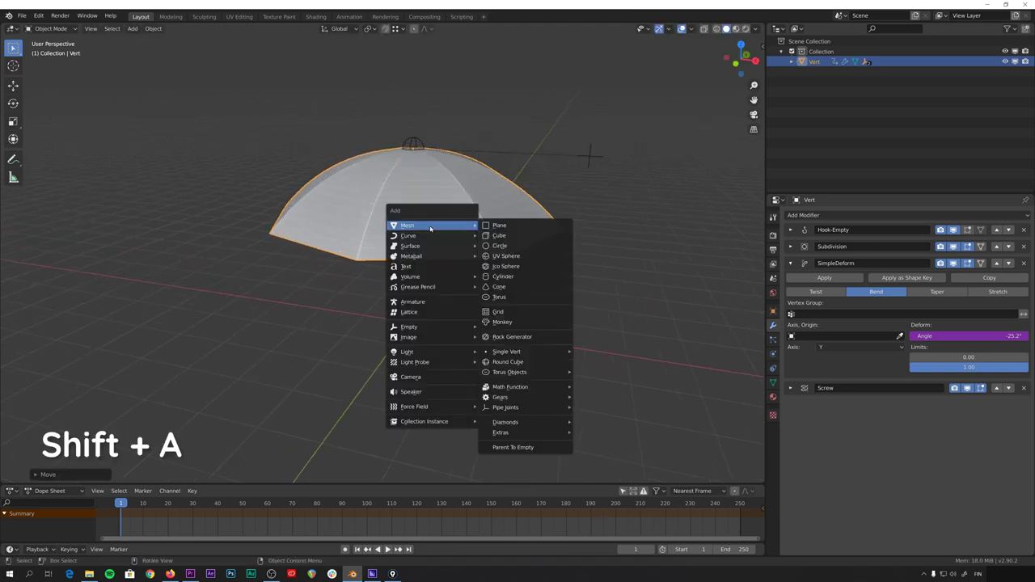
{"action": "left_click", "coordinate": [515, 276]}
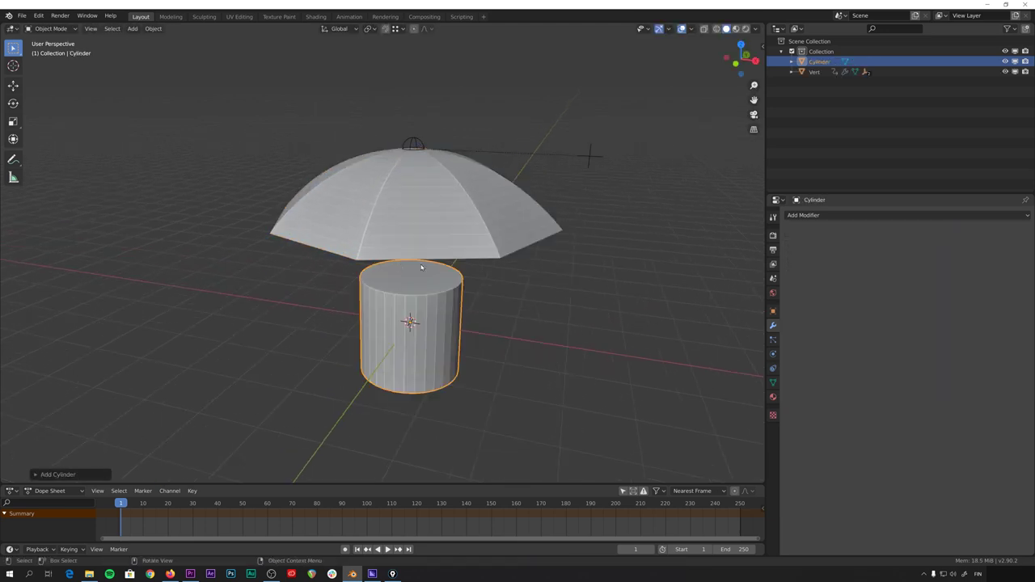
{"action": "key", "text": "Tab"}
{"action": "key", "text": "s"}
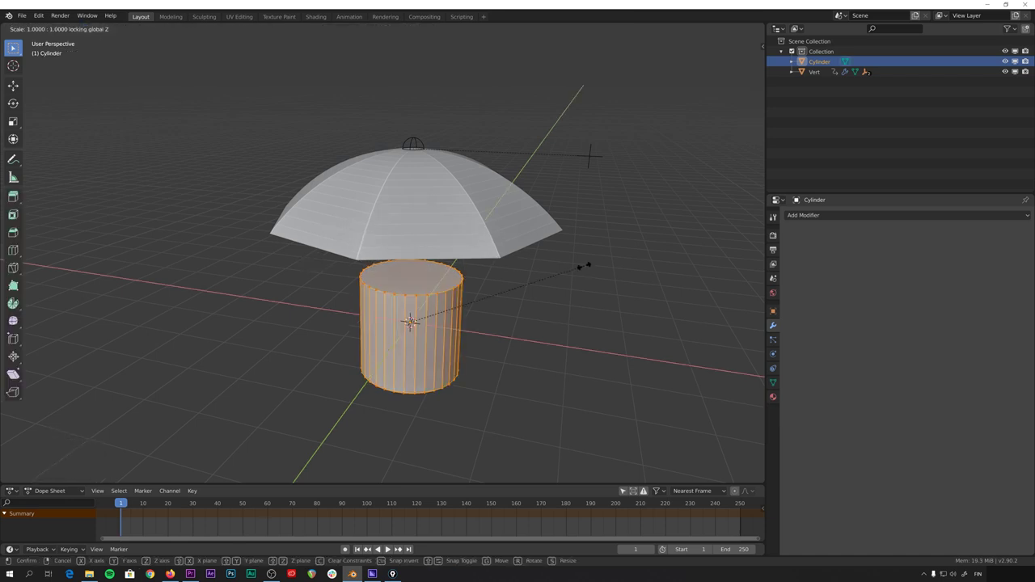
{"action": "key", "text": "shift+z"}
{"action": "left_click", "coordinate": [508, 299]}
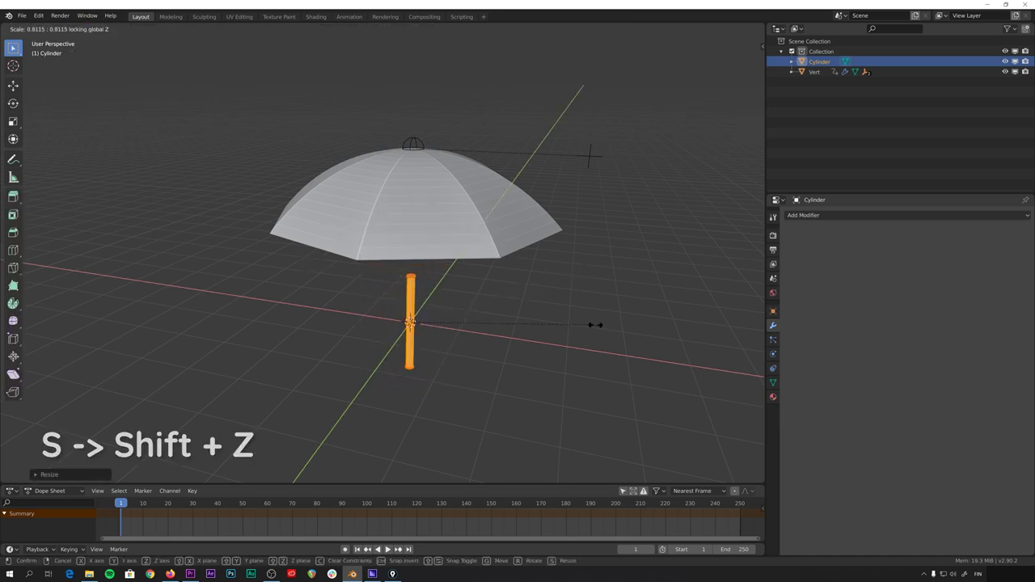
{"action": "right_click", "coordinate": [549, 329]}
- With X-ray on, raise the shaft's top vertices along Z until they poke slightly above the canopy's peak
{"action": "key", "text": "alt+z"}
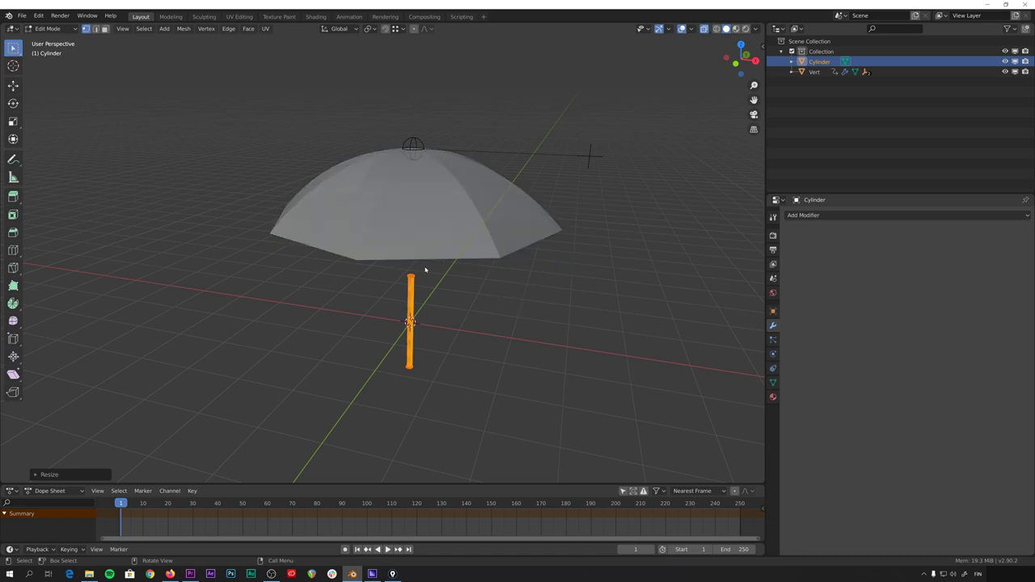
{"action": "left_click_drag", "start_coordinate": [376, 260], "coordinate": [447, 293]}
{"action": "key", "text": "g"}
{"action": "key", "text": "z"}
{"action": "left_click", "coordinate": [451, 147]}
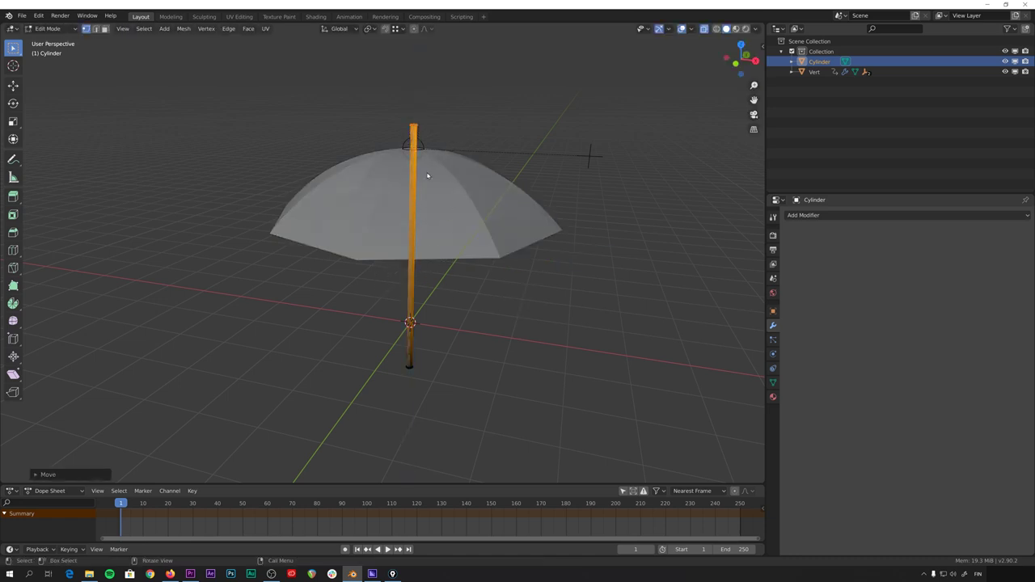
- Add a loop cut around the shaft at the canopy's peak and taper the tip above it by scaling its top end to about 0.2
{"action": "key", "text": "ctrl+r"}
{"action": "left_click", "coordinate": [415, 271]}
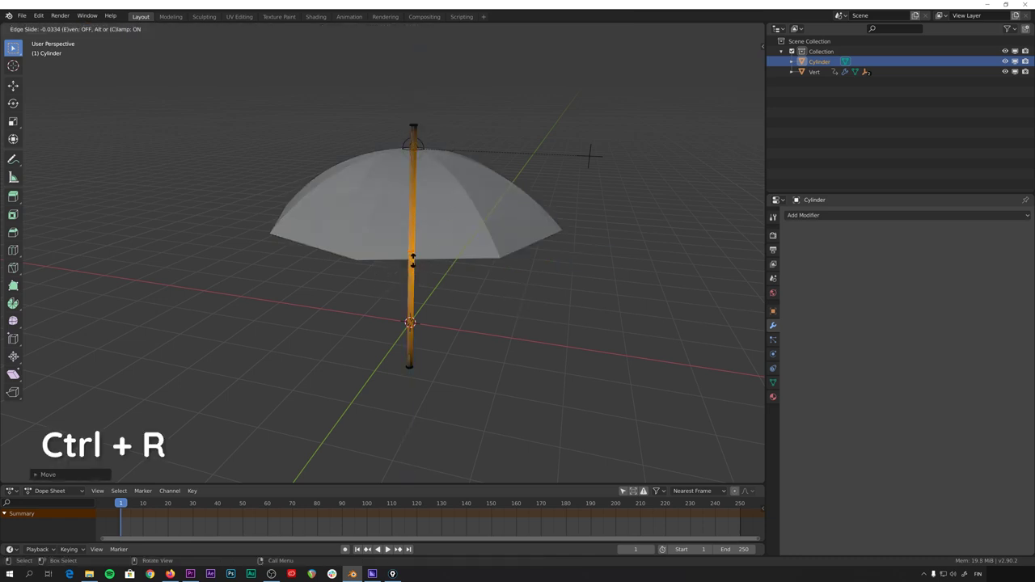
{"action": "left_click", "coordinate": [424, 164]}
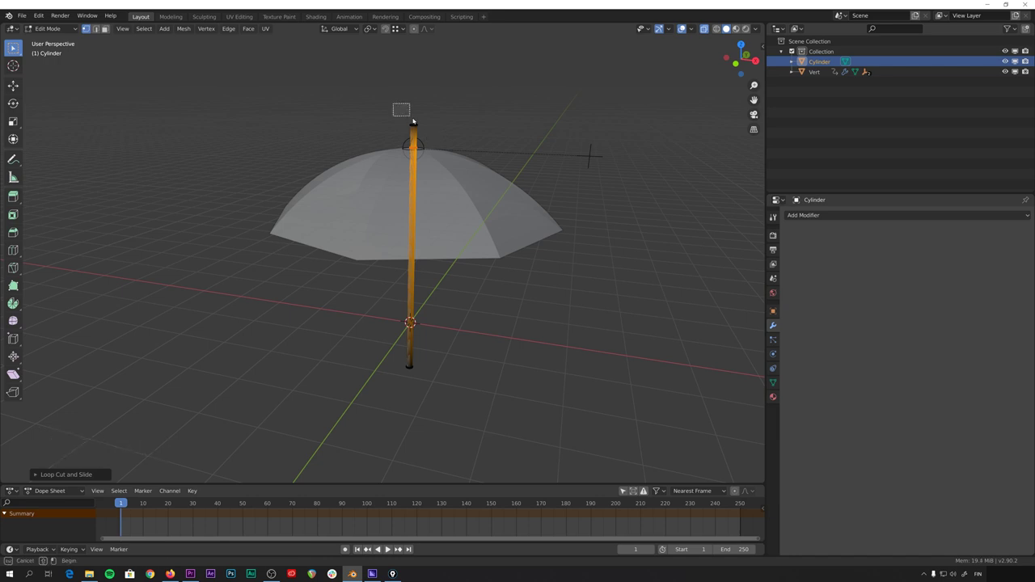
{"action": "left_click_drag", "start_coordinate": [415, 122], "coordinate": [416, 123]}
{"action": "key", "text": "s"}
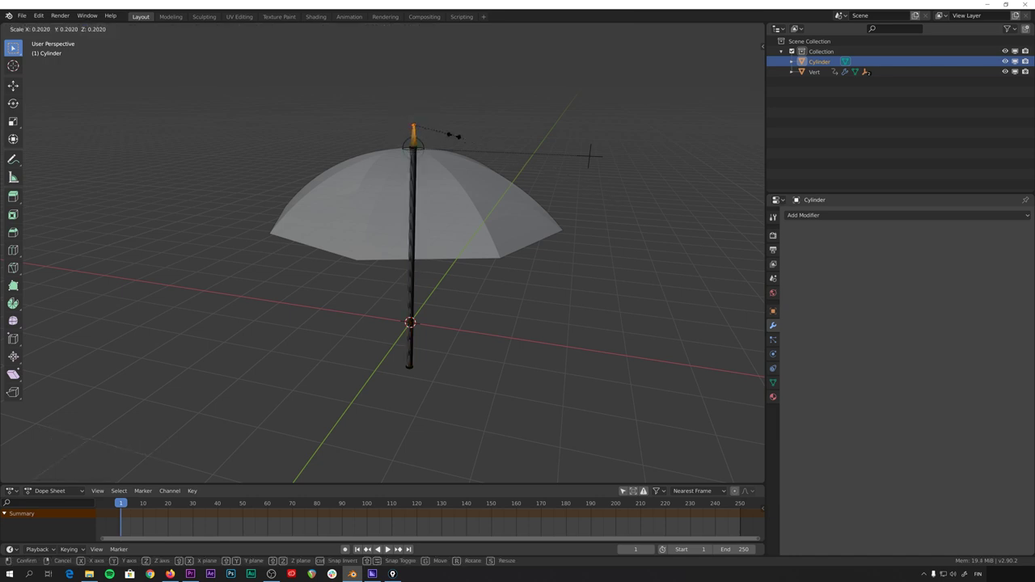
{"action": "left_click", "coordinate": [453, 136]}
- Select the whole linked shaft and move it up about 1.05 m along global Z so its base sits at the world origin
{"action": "key", "text": "alt+z"}
{"action": "middle_click_drag", "start_coordinate": [448, 234], "coordinate": [434, 342]}
{"action": "key", "text": "ctrl+l"}
{"action": "key", "text": "g"}
{"action": "key", "text": "z"}
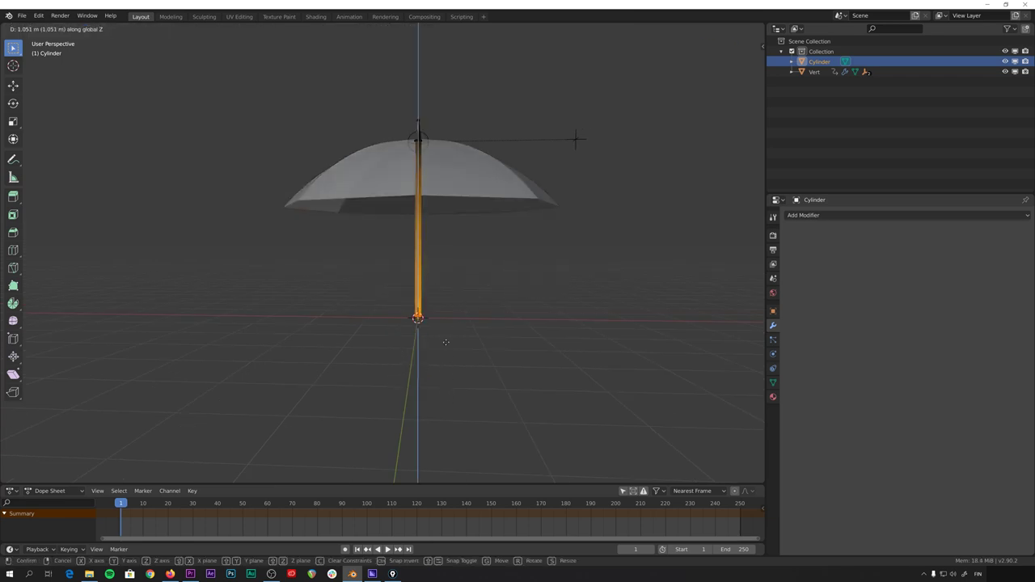
{"action": "left_click", "coordinate": [484, 325]}
- Scale the shaft slightly thinner across X and Y while keeping its height
{"action": "key", "text": "s"}
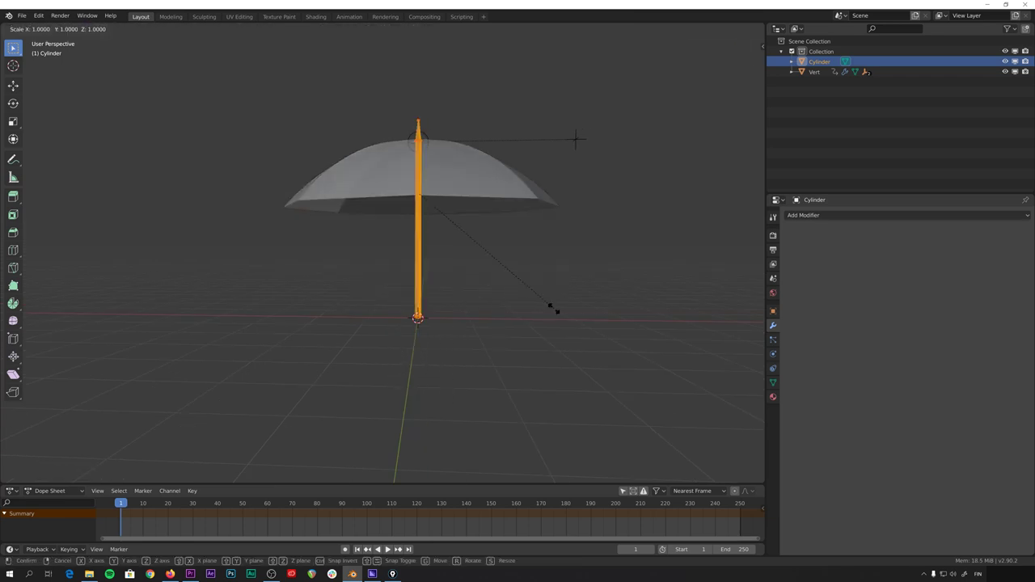
{"action": "key", "text": "z"}
{"action": "left_click", "coordinate": [510, 276]}
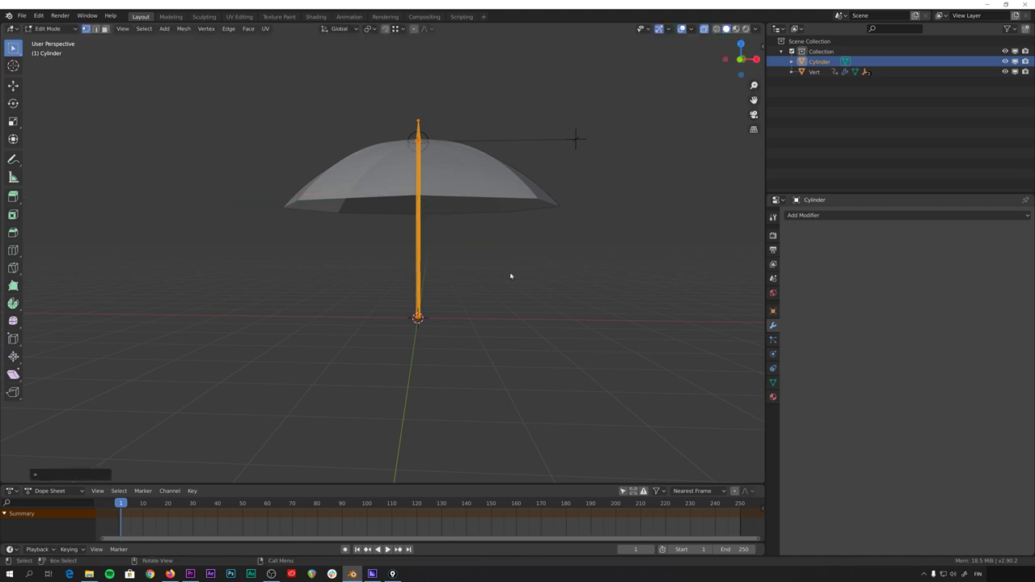
- In the right view, extrude the shaft's bottom vertices in place and scale the new ring slightly wider than the shaft
{"action": "key", "text": "grave"}
{"action": "left_click", "coordinate": [487, 307]}
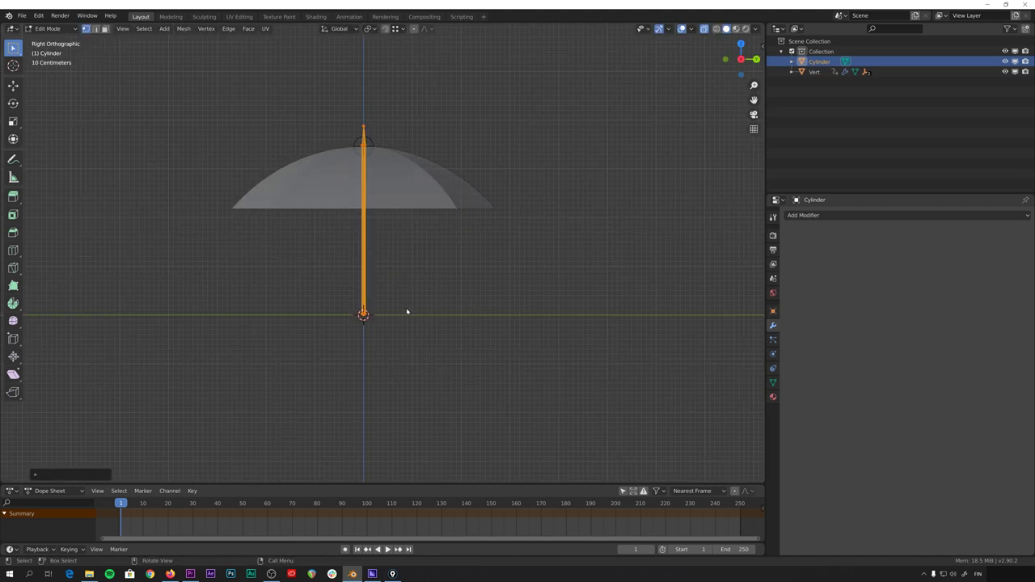
{"action": "middle_click_drag", "start_coordinate": [404, 314], "coordinate": [474, 298], "text": "shift"}
{"action": "scroll", "coordinate": [485, 267], "scroll_direction": "up", "scroll_amount": 7}
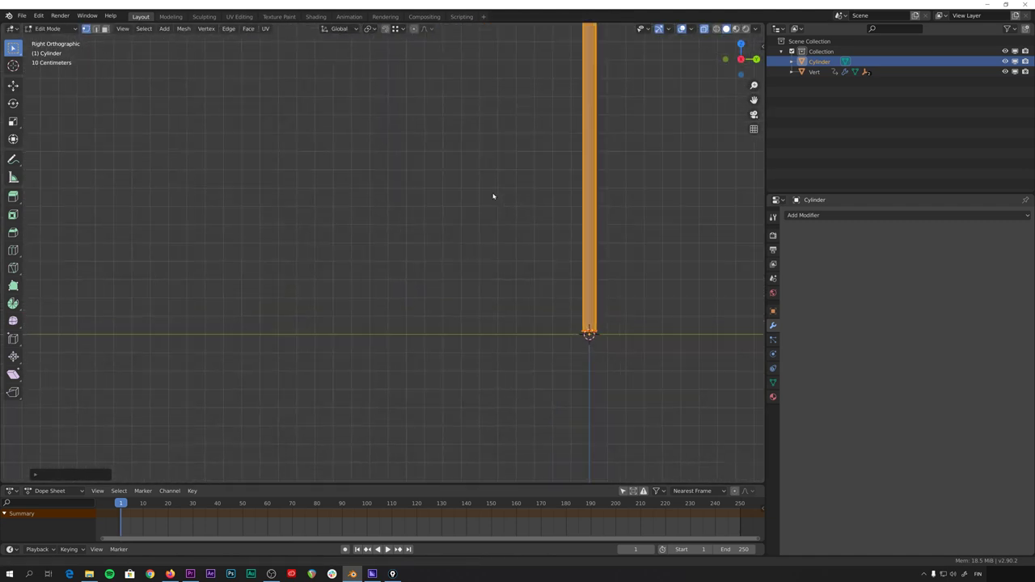
{"action": "middle_click_drag", "start_coordinate": [493, 194], "coordinate": [467, 311], "text": "shift"}
{"action": "left_click_drag", "start_coordinate": [405, 267], "coordinate": [489, 320]}
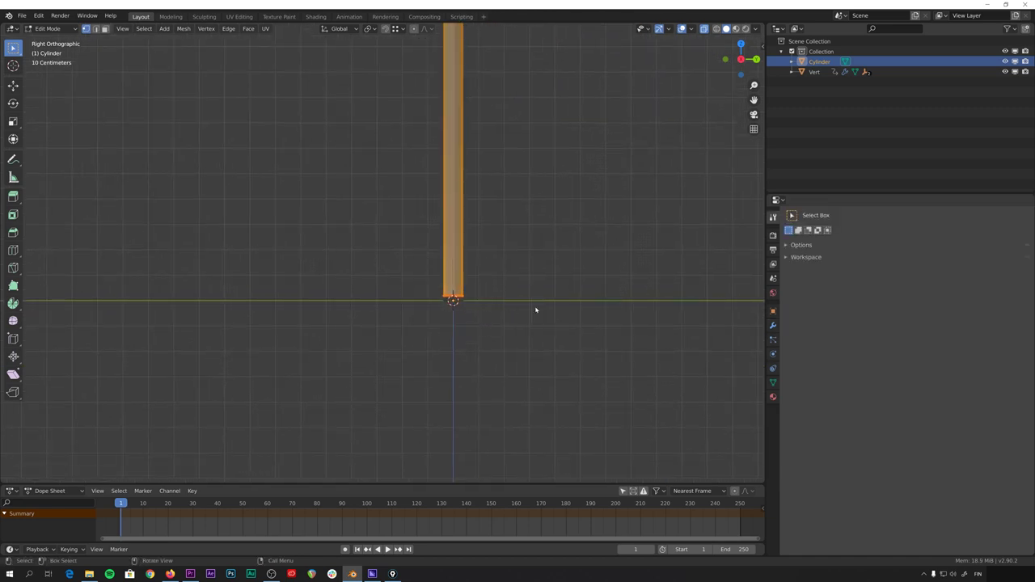
{"action": "key", "text": "e"}
{"action": "right_click", "coordinate": [535, 309]}
{"action": "key", "text": "s"}
{"action": "left_click", "coordinate": [517, 311]}
- Extrude the widened ring straight down to form the handle's grip and save the file
{"action": "key", "text": "e"}
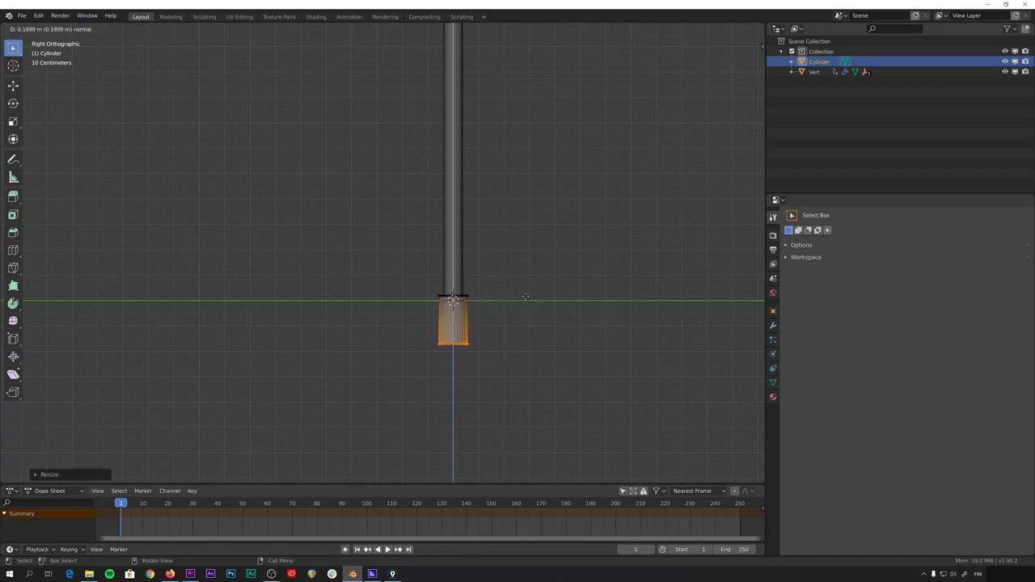
{"action": "left_click", "coordinate": [525, 336]}
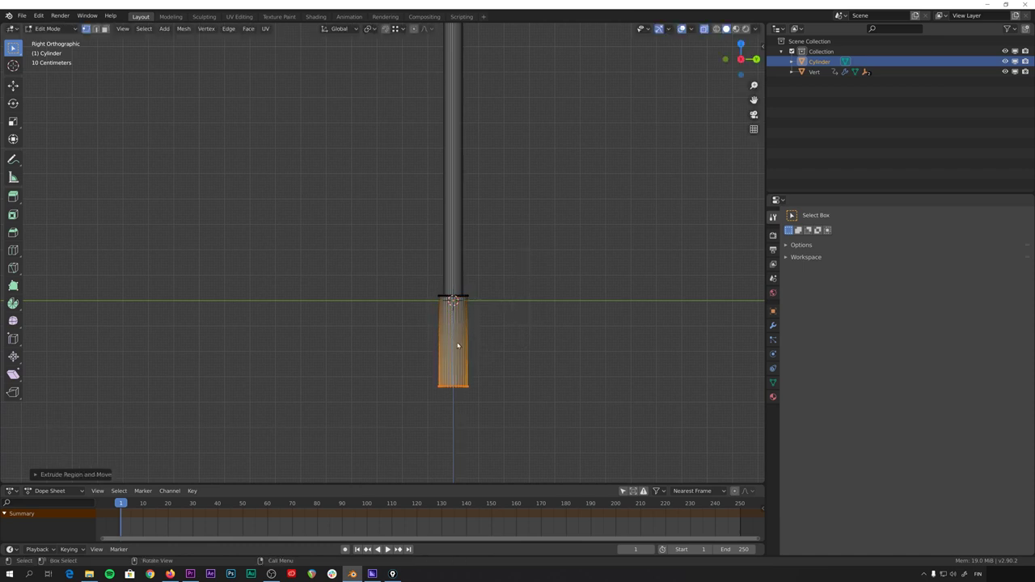
{"action": "key", "text": "ctrl+s"}
- Place the 3D cursor beside the grip's lower end and Spin the end ring half a turn around it in 12 steps
{"action": "middle_click_drag", "start_coordinate": [410, 358], "coordinate": [433, 271], "text": "shift"}
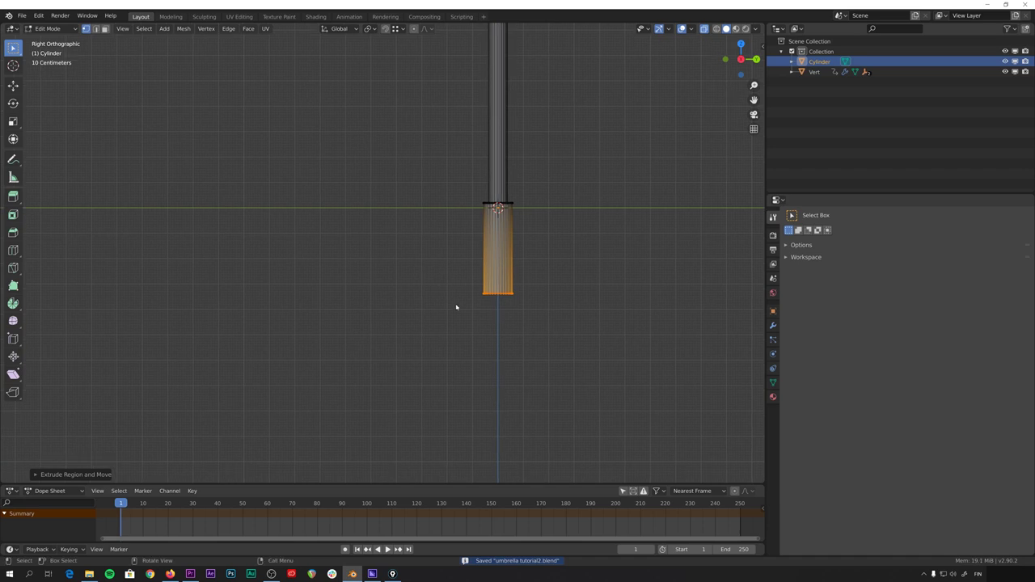
{"action": "key", "text": "shift"}
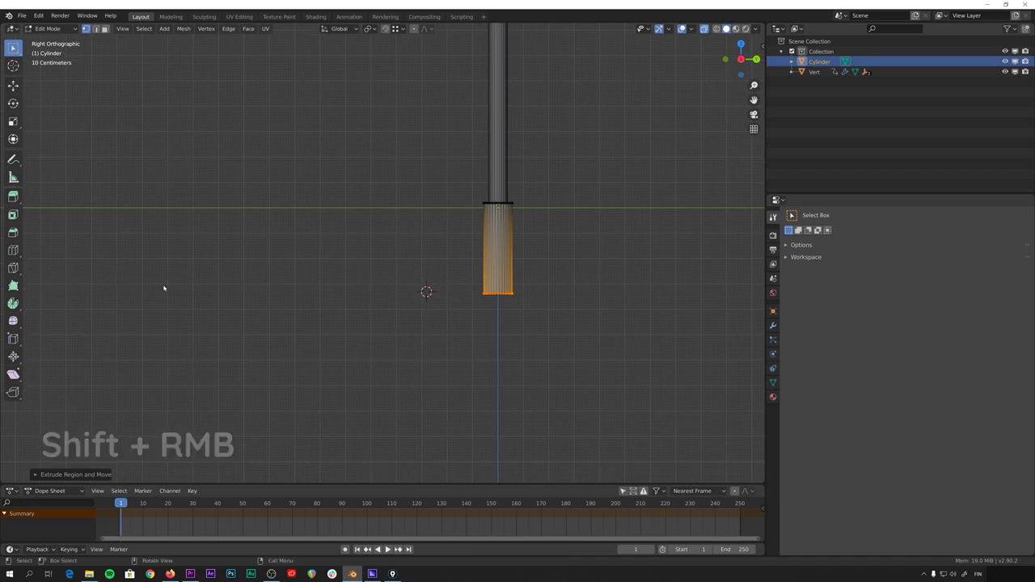
{"action": "left_click", "coordinate": [13, 303]}
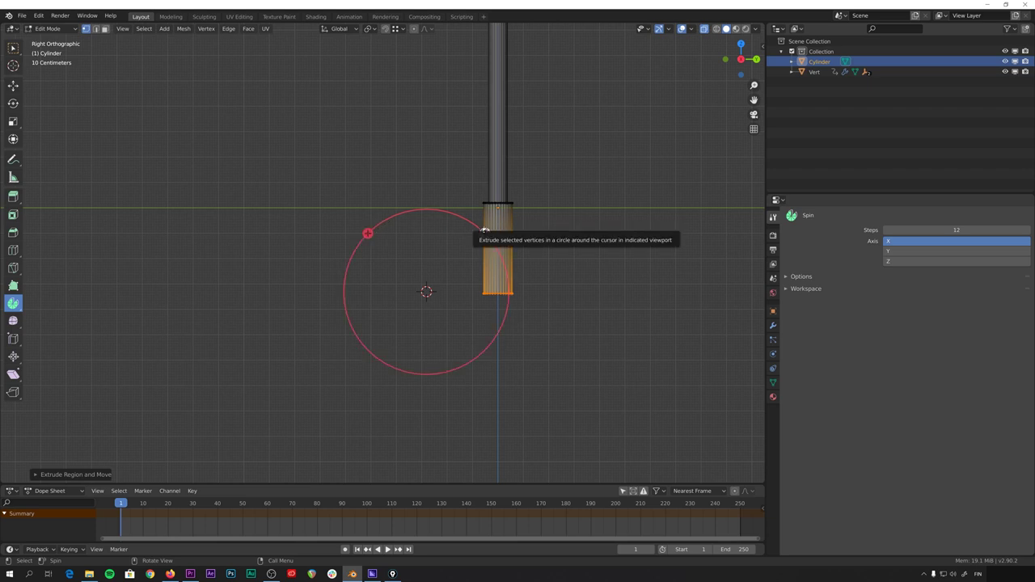
{"action": "left_click_drag", "start_coordinate": [485, 233], "coordinate": [367, 361]}
{"action": "key", "text": "w"}
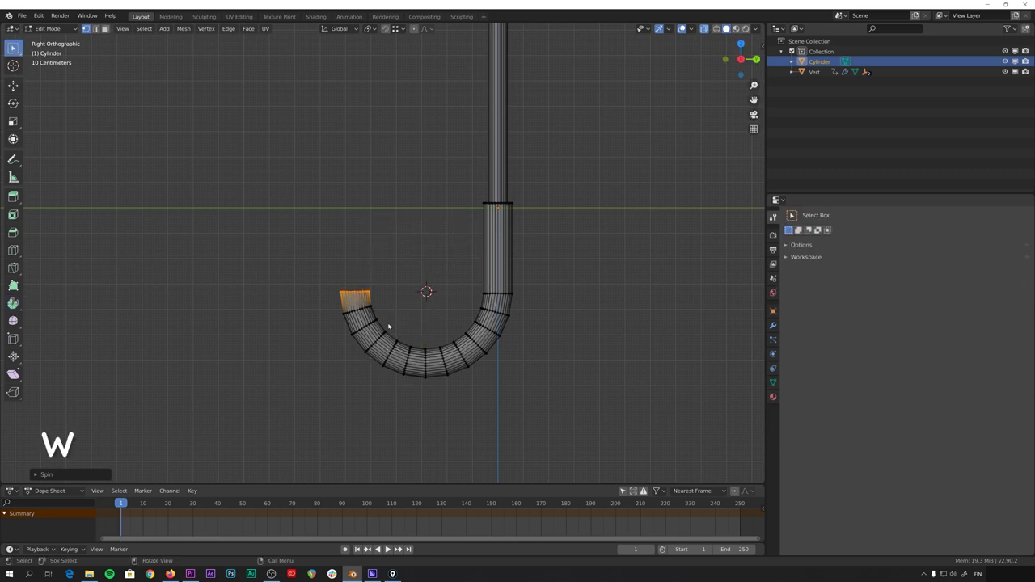
- Round the hook's free end with a 4-segment bevel about 0.04 m wide, and lightly bevel the edge loop at the grip's upper end
{"action": "scroll", "coordinate": [396, 309], "scroll_direction": "up", "scroll_amount": 3}
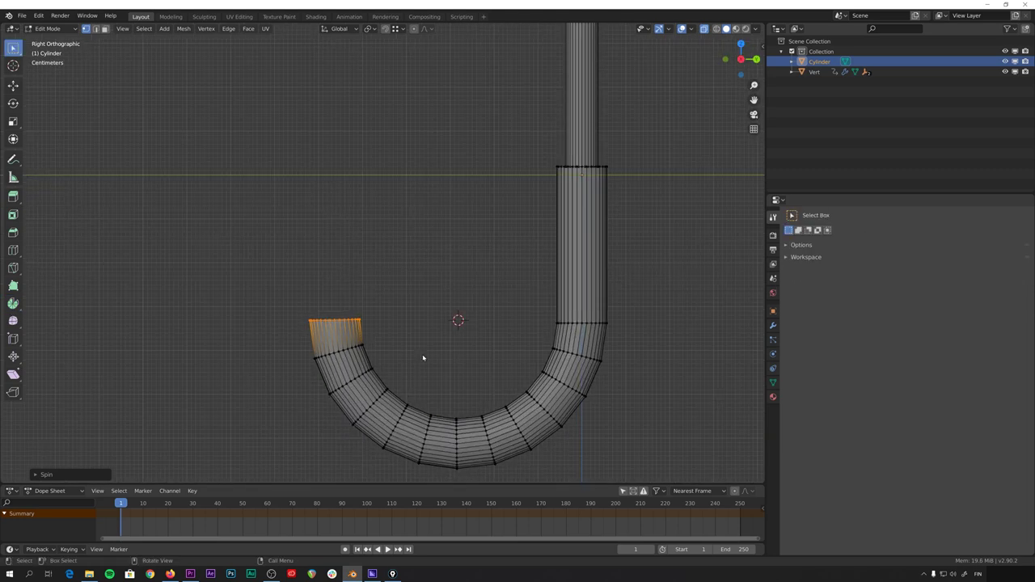
{"action": "key", "text": "ctrl+b"}
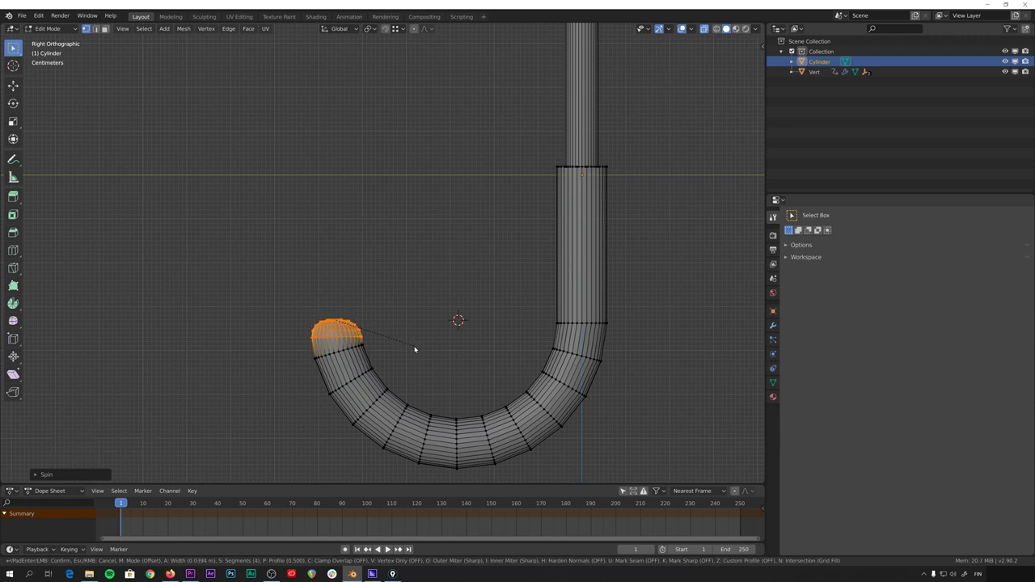
{"action": "left_click", "coordinate": [415, 350]}
{"action": "left_click", "coordinate": [560, 168], "text": "alt"}
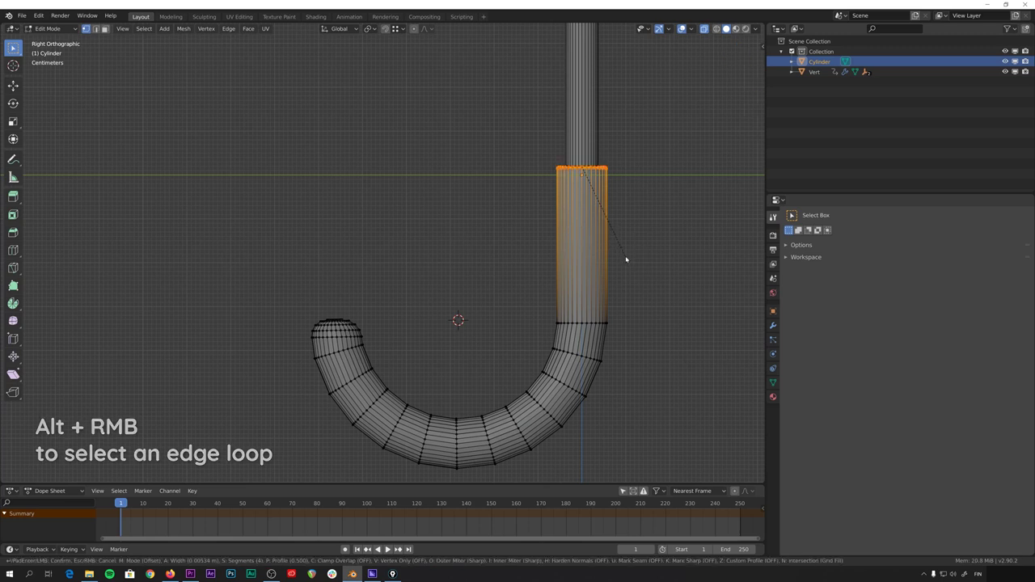
- Test the canopy's opening by freely rotating its control empty in trackball mode
{"action": "scroll", "coordinate": [497, 172], "scroll_direction": "down", "scroll_amount": 5}
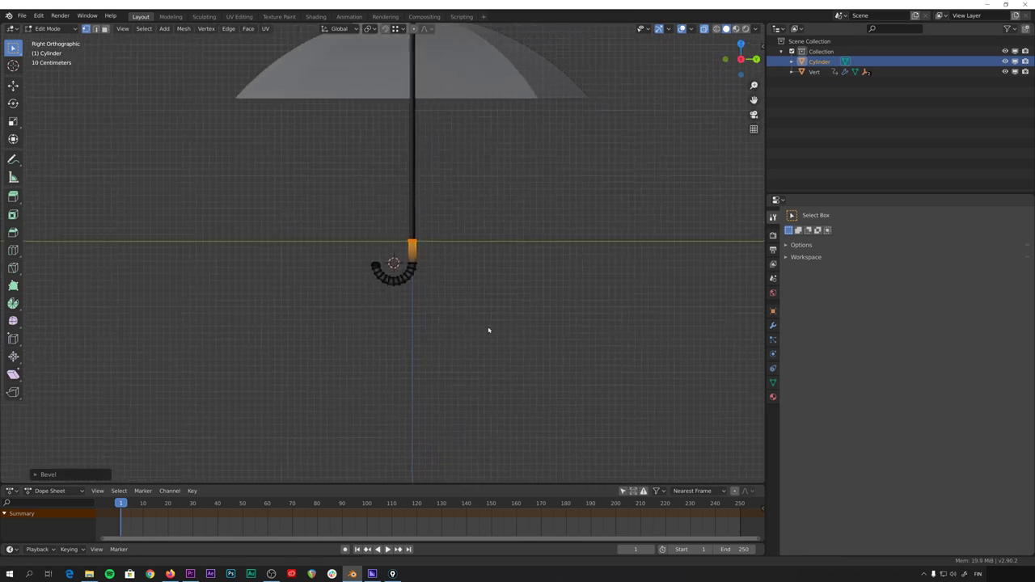
{"action": "scroll", "coordinate": [457, 284], "scroll_direction": "down", "scroll_amount": 2}
{"action": "scroll", "coordinate": [473, 321], "scroll_direction": "up", "scroll_amount": 1}
{"action": "scroll", "coordinate": [491, 286], "scroll_direction": "down", "scroll_amount": 2}
{"action": "middle_click_drag", "start_coordinate": [492, 286], "coordinate": [445, 306]}
{"action": "key", "text": "r"}
{"action": "key", "text": "r"}
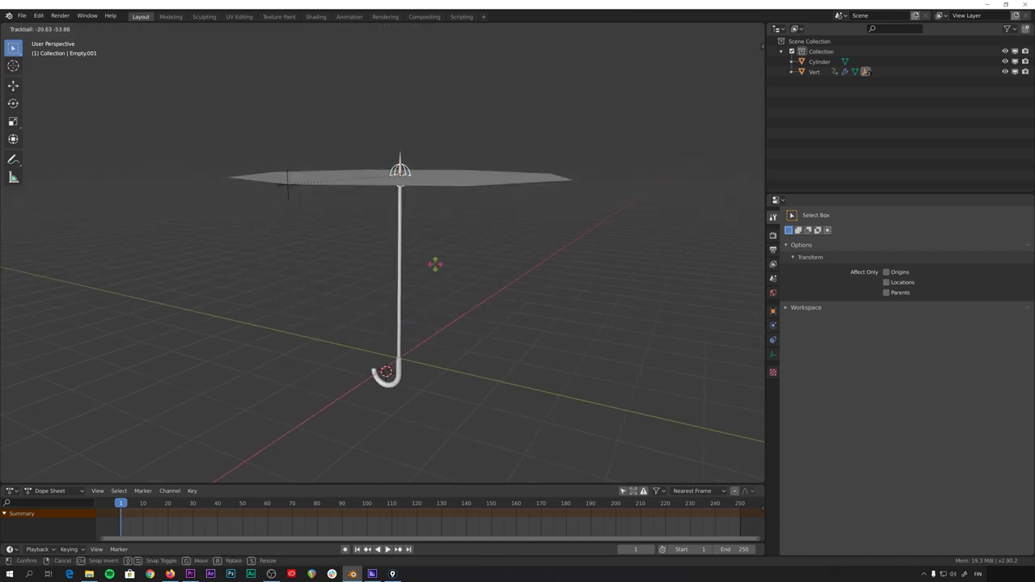
{"action": "key", "text": "Escape"}
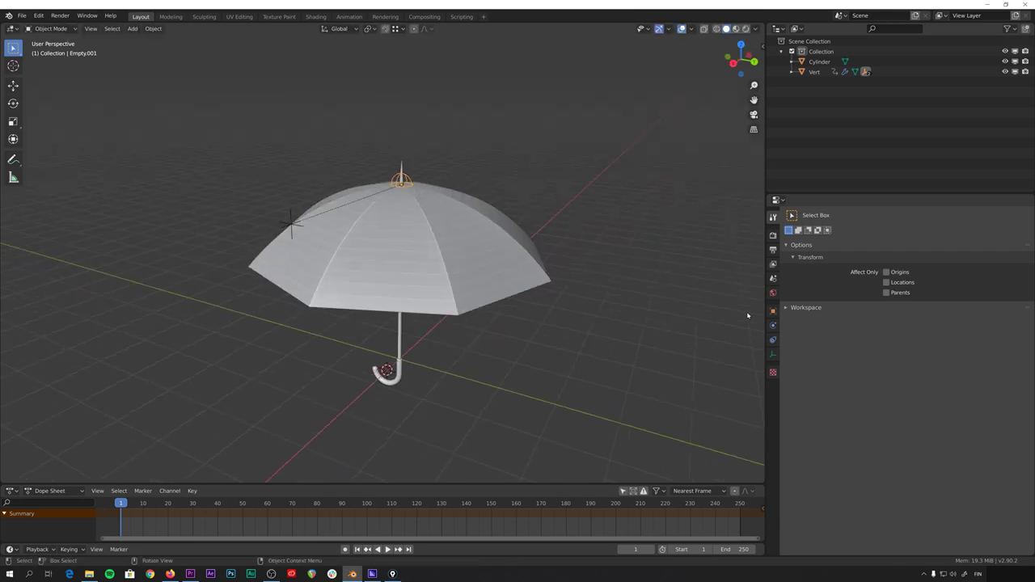
- Set the minimum Y angle of the empty's Limit Rotation constraint to 0.02° and rotate the empty about Y
{"action": "left_click", "coordinate": [773, 340]}
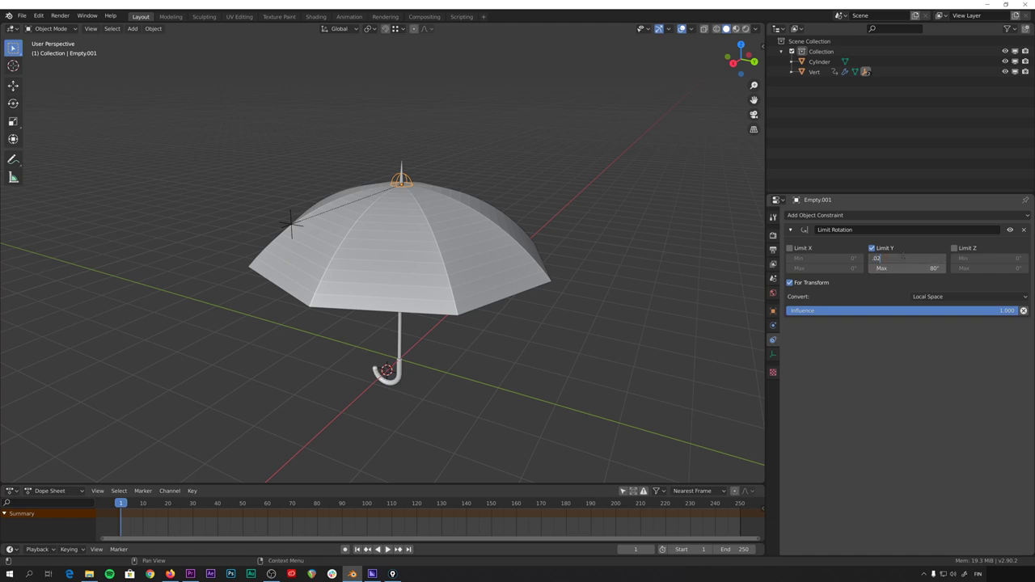
{"action": "key", "text": "r"}
{"action": "key", "text": "y"}
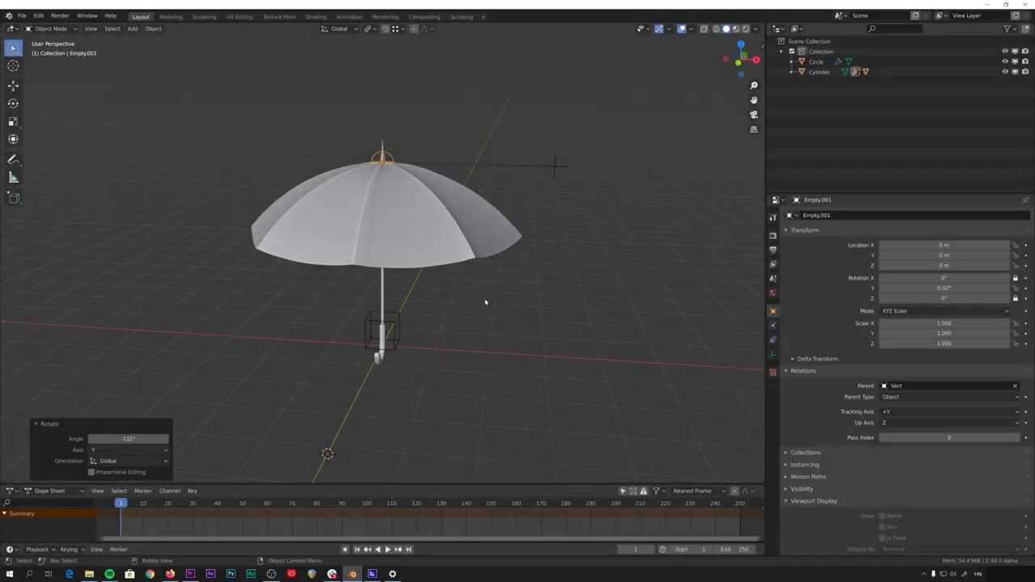
- Rotate the empty about global Y to fold, reopen and refold the finished umbrella's canopy
{"action": "scroll", "coordinate": [485, 296], "scroll_direction": "up", "scroll_amount": 3}
{"action": "key", "text": "r"}
{"action": "key", "text": "y"}
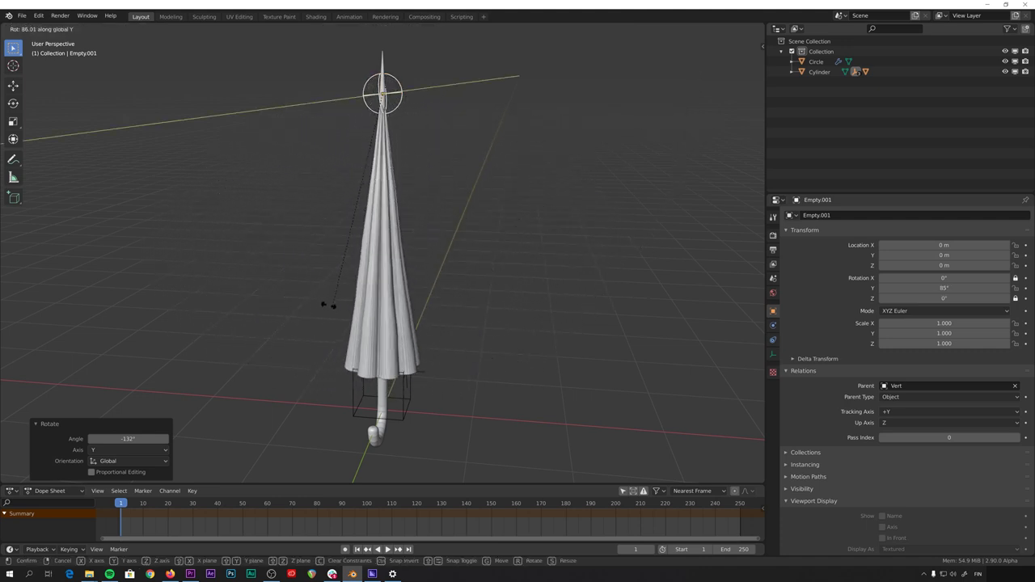
{"action": "left_click", "coordinate": [314, 291]}
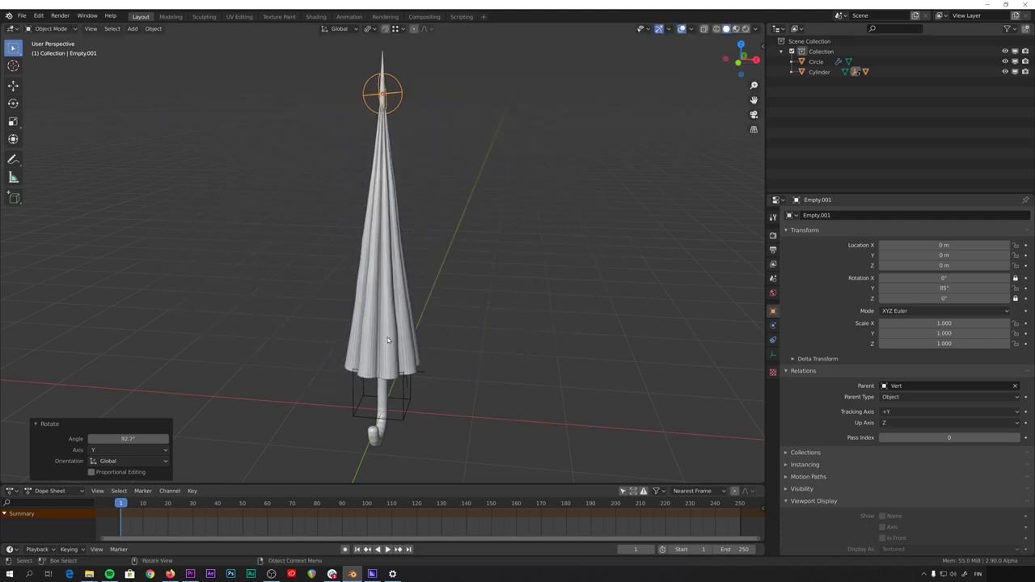
{"action": "key", "text": "r"}
{"action": "key", "text": "y"}
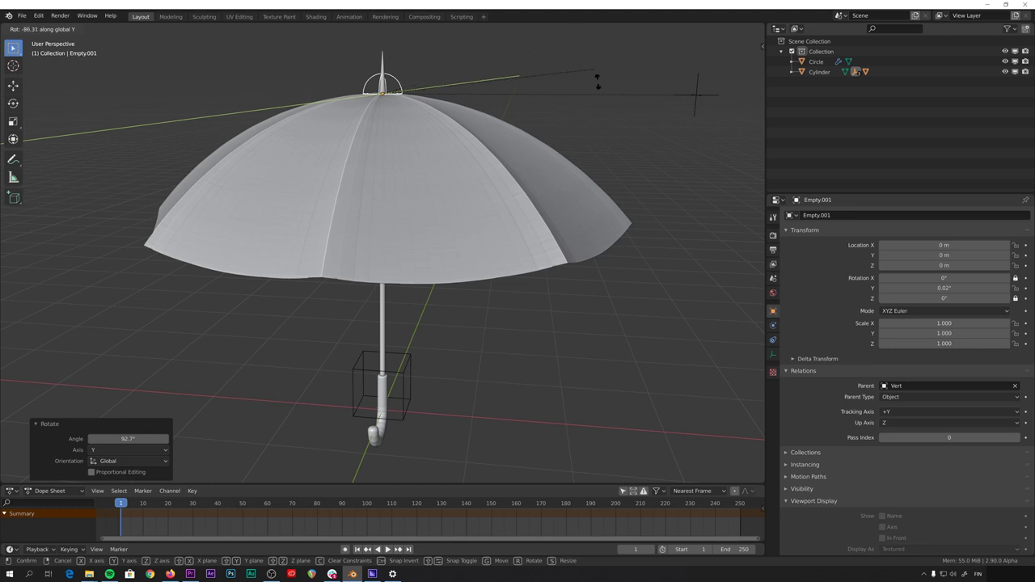
{"action": "left_click", "coordinate": [397, 356]}
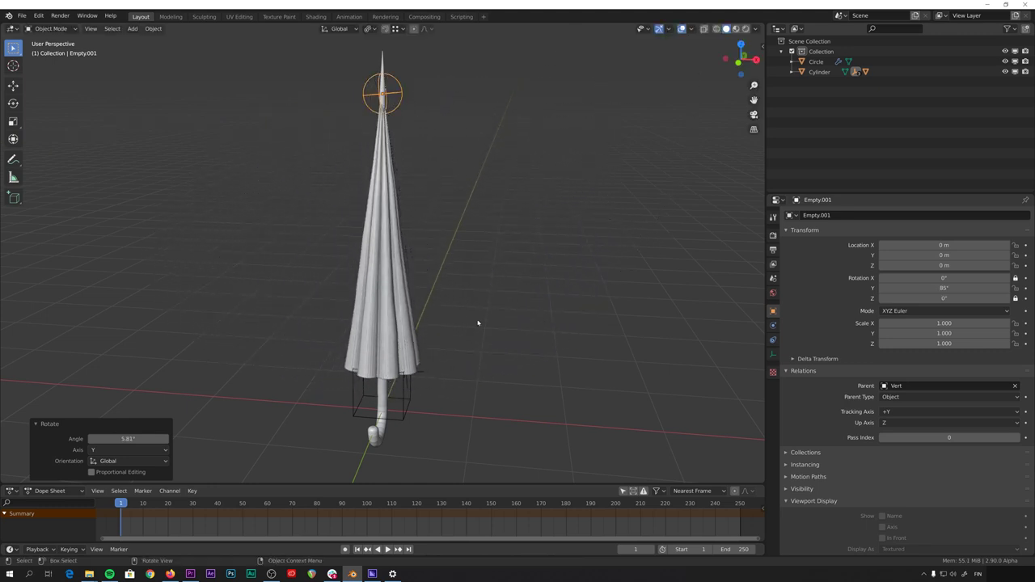
- Examine the wavy circle mesh and its height material in the Shading workspace, viewing it from above
{"action": "scroll", "coordinate": [477, 323], "scroll_direction": "down", "scroll_amount": 5}
{"action": "left_click", "coordinate": [292, 410]}
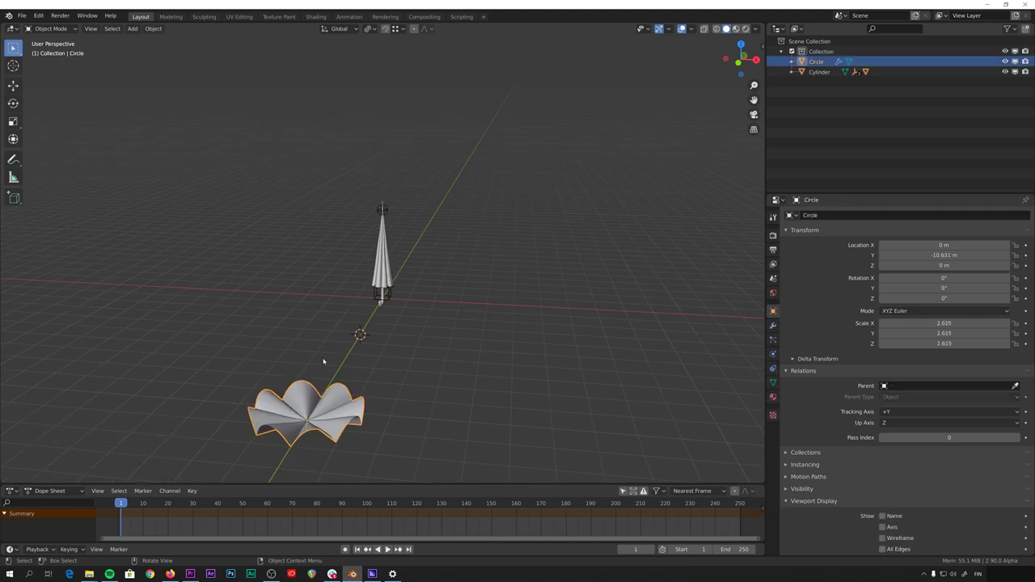
{"action": "key", "text": "KP_Decimal"}
{"action": "mouse_move", "coordinate": [380, 319]}
{"action": "middle_mouse_down"}
{"action": "mouse_move", "coordinate": [381, 349]}
{"action": "mouse_move", "coordinate": [383, 338]}
{"action": "middle_mouse_up"}
{"action": "left_click", "coordinate": [316, 17]}
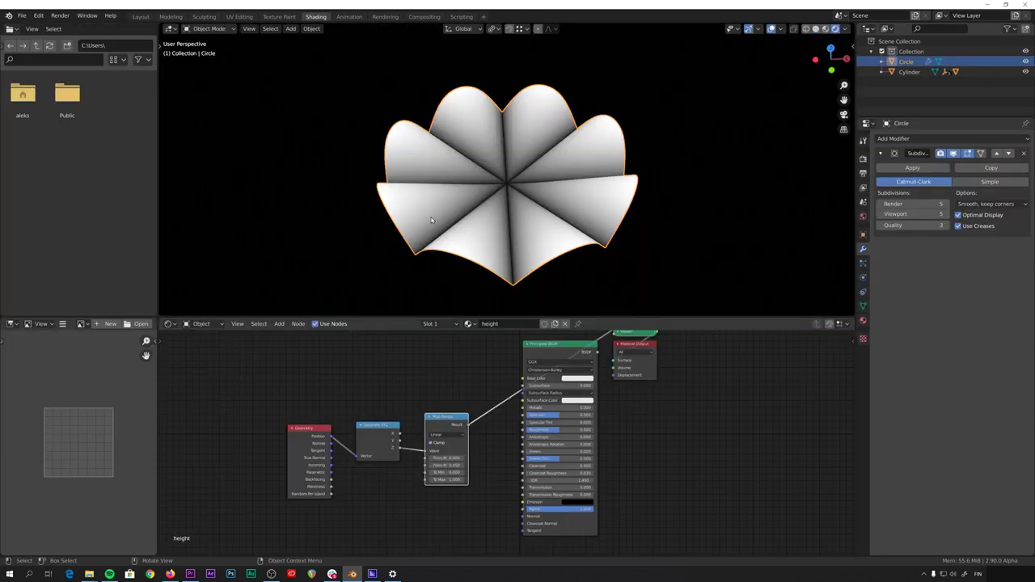
{"action": "middle_click_drag", "start_coordinate": [549, 201], "coordinate": [544, 224]}
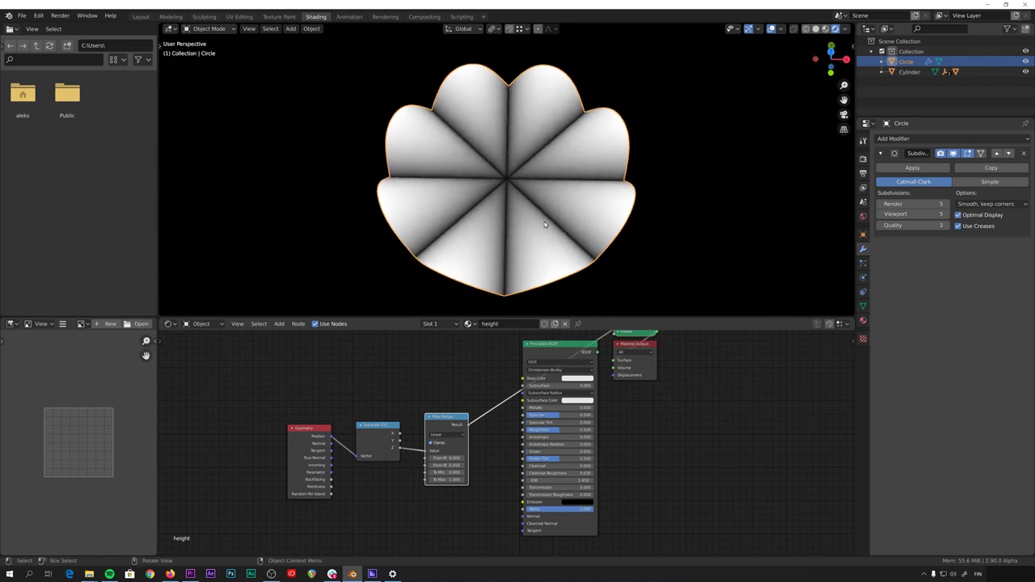
{"action": "key", "text": "KP_7"}
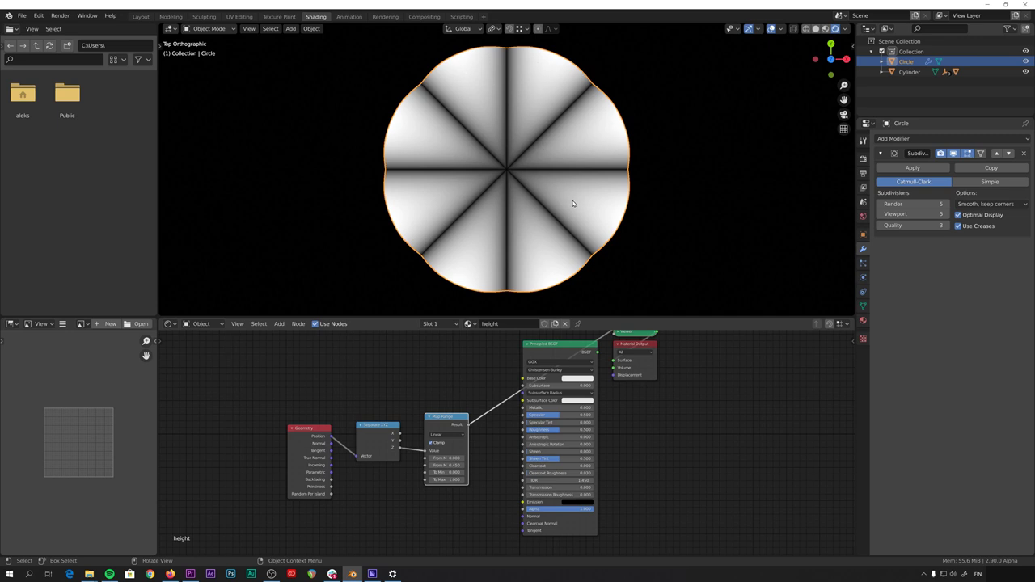
- Back in the Layout workspace, inspect the driver expression behind the Strength of the canopy's Displace - Folds modifier
{"action": "left_click", "coordinate": [139, 16]}
{"action": "scroll", "coordinate": [474, 146], "scroll_direction": "down", "scroll_amount": 3}
{"action": "key", "text": "grave"}
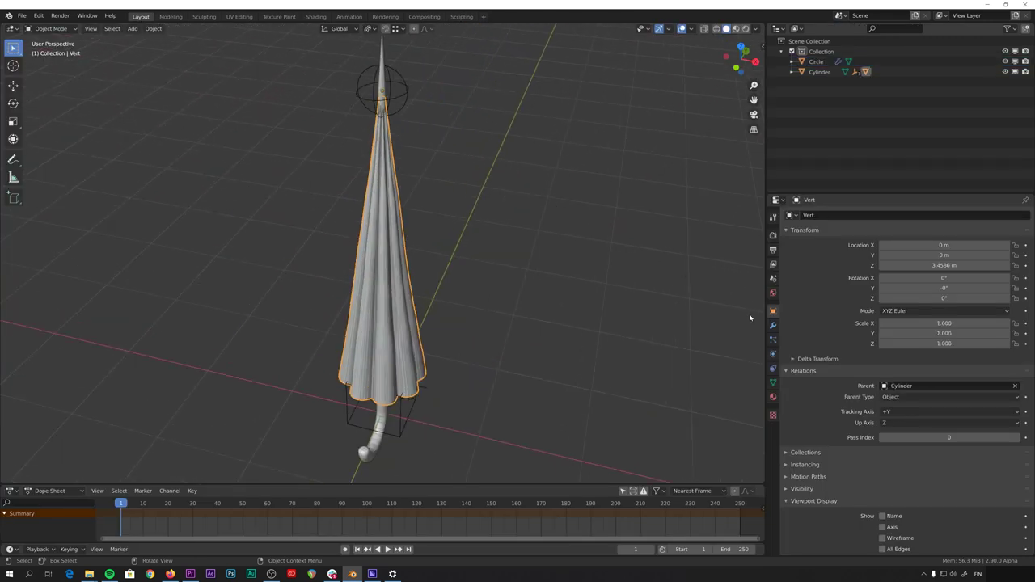
{"action": "left_click", "coordinate": [772, 325]}
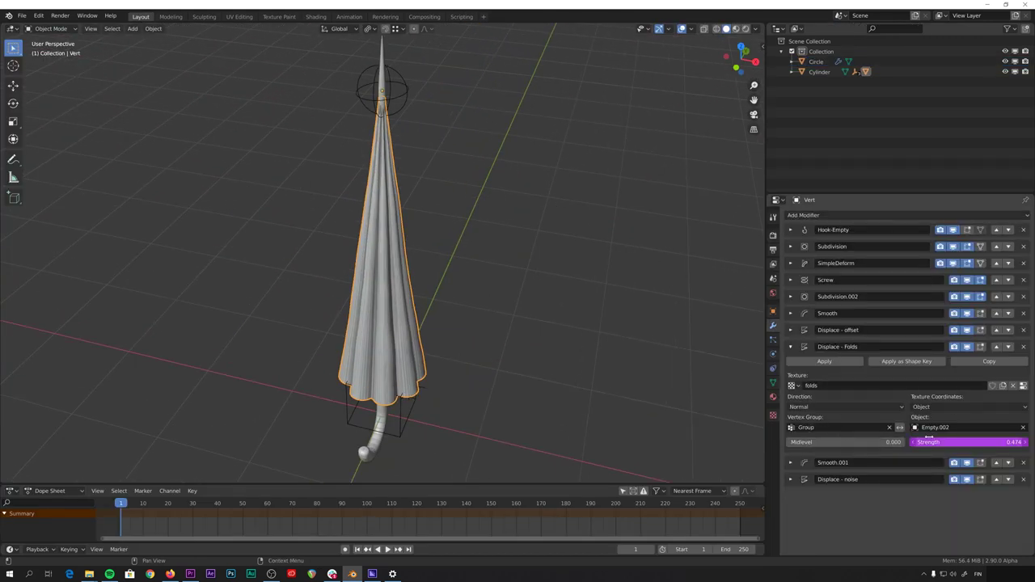
{"action": "left_click", "coordinate": [982, 442]}
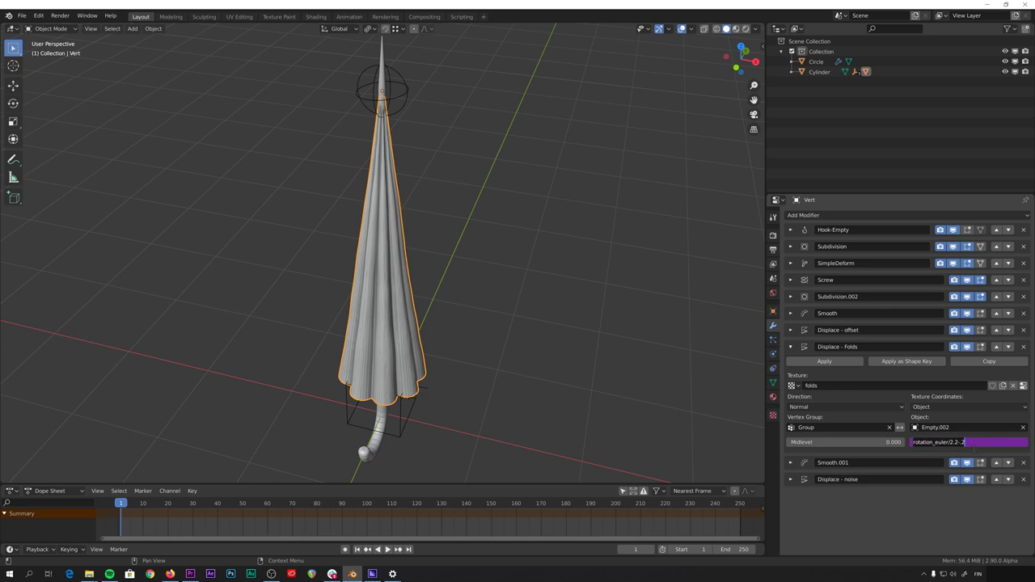
{"action": "key", "text": "Escape"}
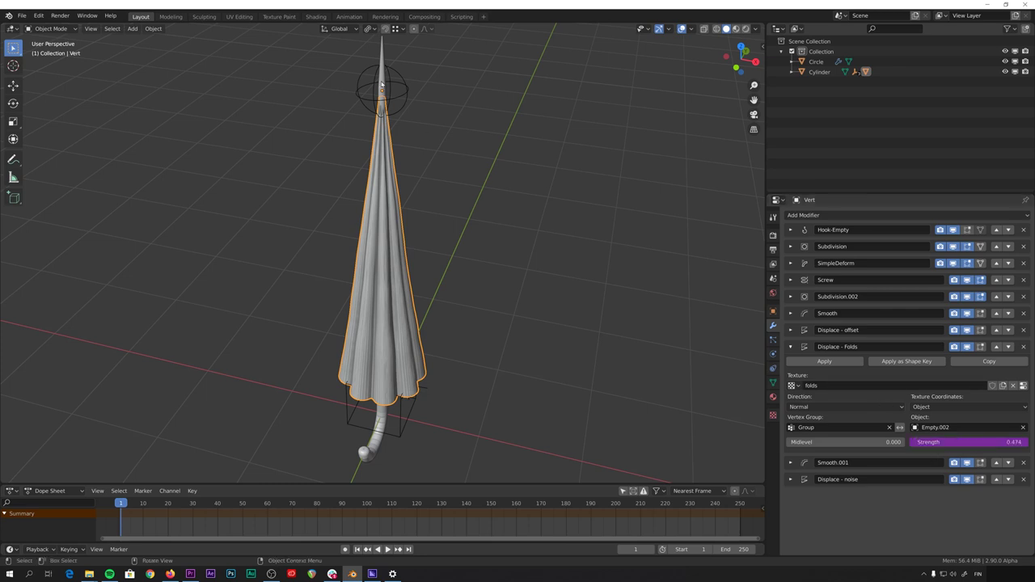
- Test-rotate the canopy's control empty about global Y to check how the folds respond
{"action": "left_click", "coordinate": [382, 89]}
{"action": "middle_click_drag", "start_coordinate": [420, 145], "coordinate": [466, 179]}
{"action": "key", "text": "r"}
{"action": "key", "text": "y"}
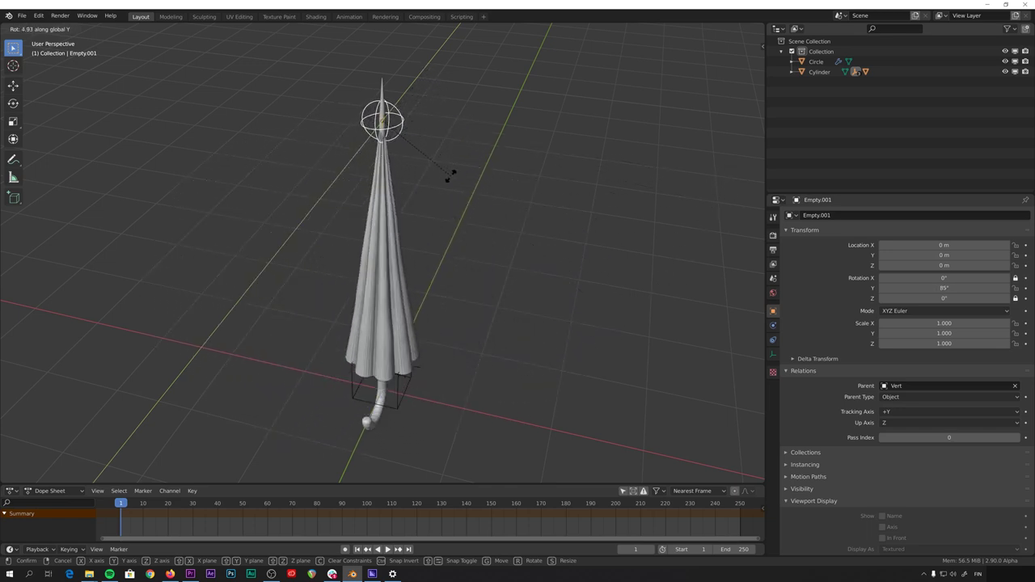
{"action": "right_click", "coordinate": [450, 178]}
- Show the settings of the canopy's Subdivision.002 modifier, review the rest of its modifier stack, and save the file
{"action": "left_click", "coordinate": [393, 232]}
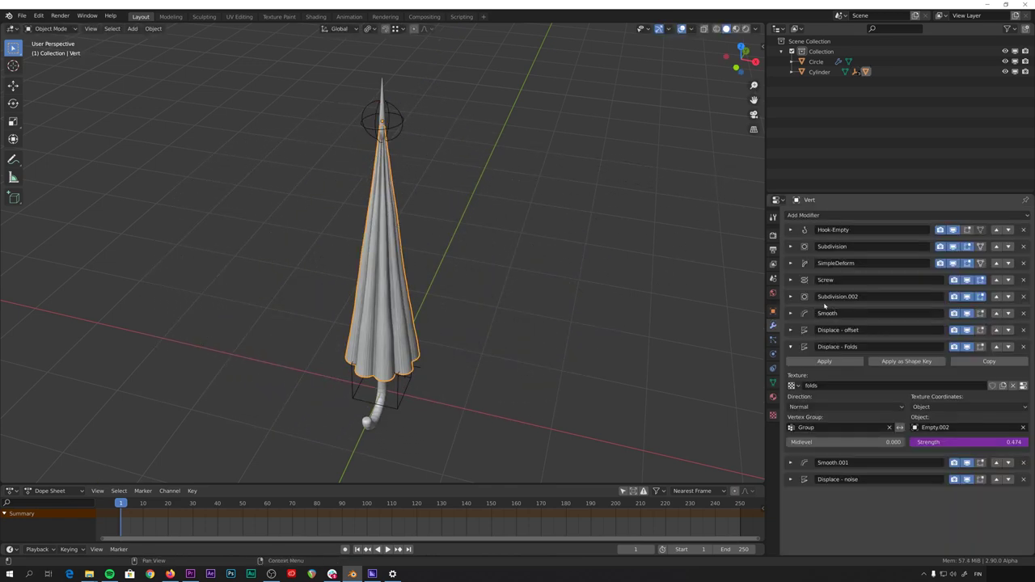
{"action": "left_click", "coordinate": [791, 297]}
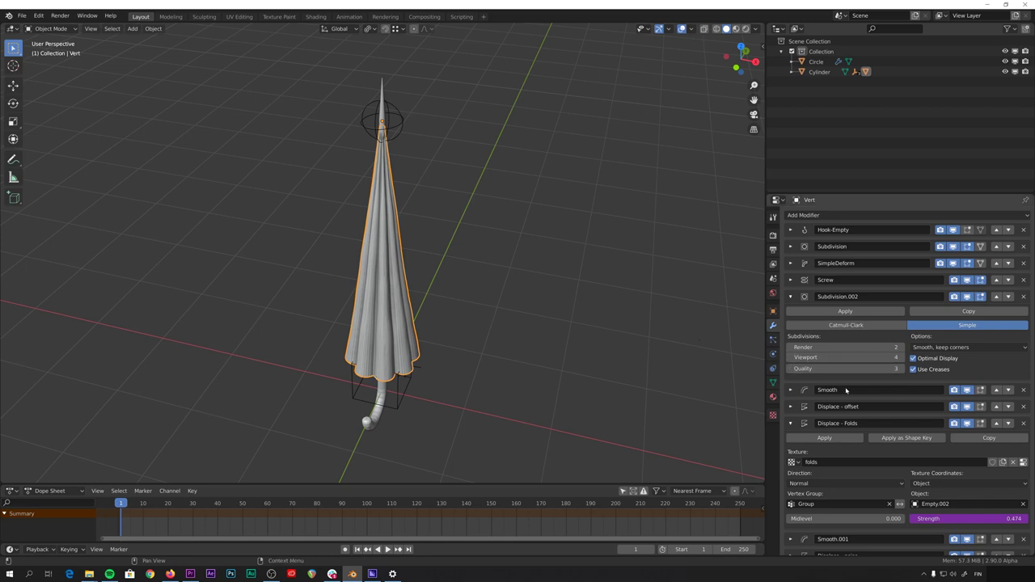
{"action": "scroll", "coordinate": [829, 378], "scroll_direction": "down", "scroll_amount": 1}
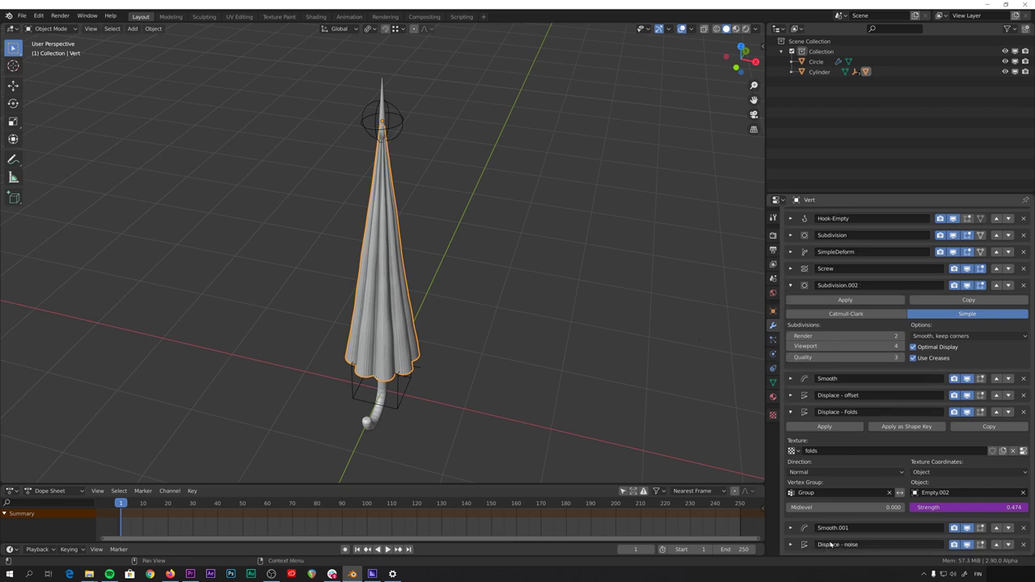
{"action": "key", "text": "ctrl+s"}
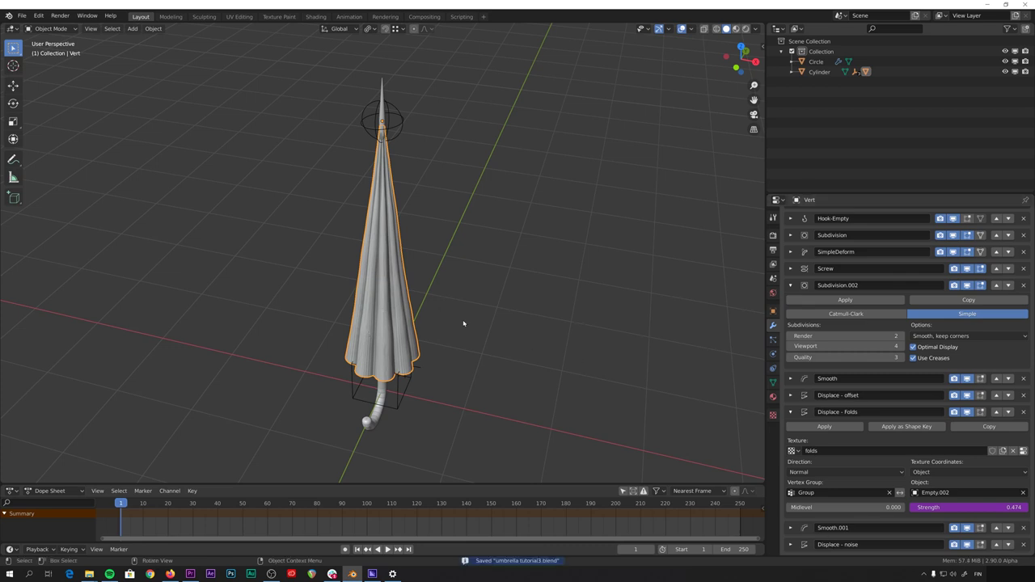
- Rotate the control empty about global Y to open the canopy fully, and select the canopy to show its modifier stack
{"action": "mouse_move", "coordinate": [464, 332]}
{"action": "middle_mouse_down"}
{"action": "mouse_move", "coordinate": [430, 340]}
{"action": "mouse_move", "coordinate": [367, 317]}
{"action": "mouse_move", "coordinate": [460, 315]}
{"action": "middle_mouse_up"}
{"action": "left_click", "coordinate": [395, 133]}
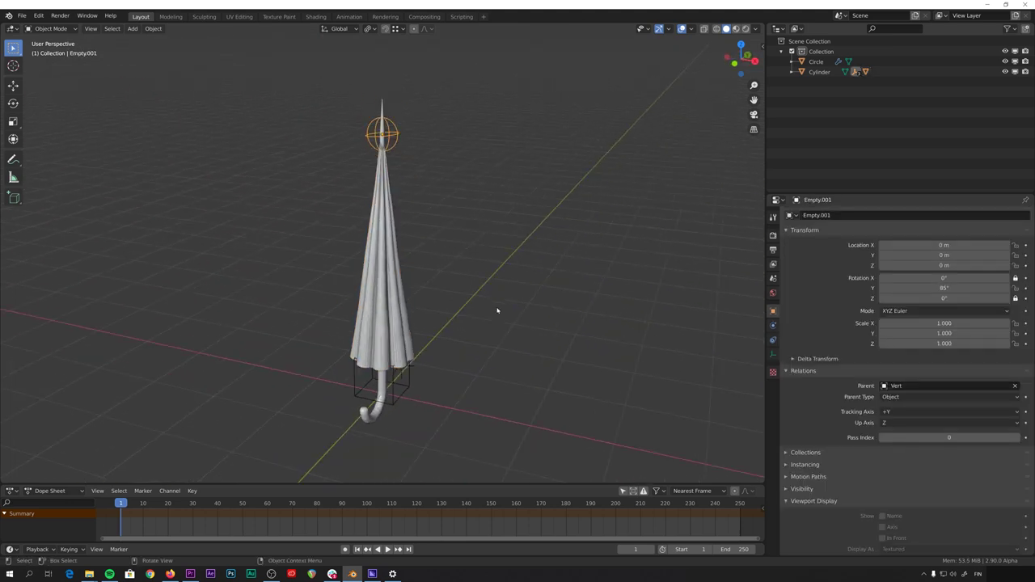
{"action": "key", "text": "r"}
{"action": "key", "text": "y"}
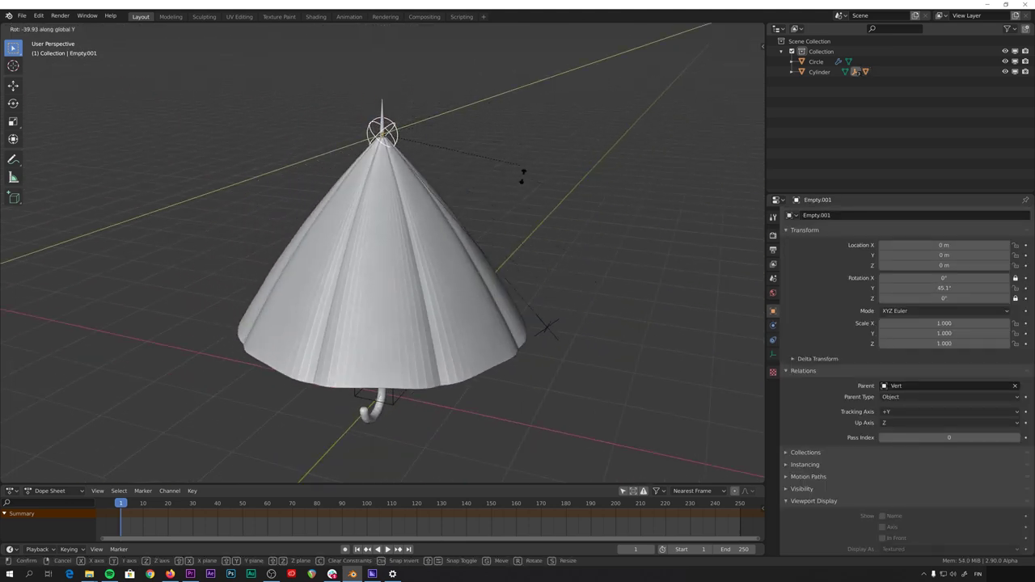
{"action": "left_click", "coordinate": [468, 154]}
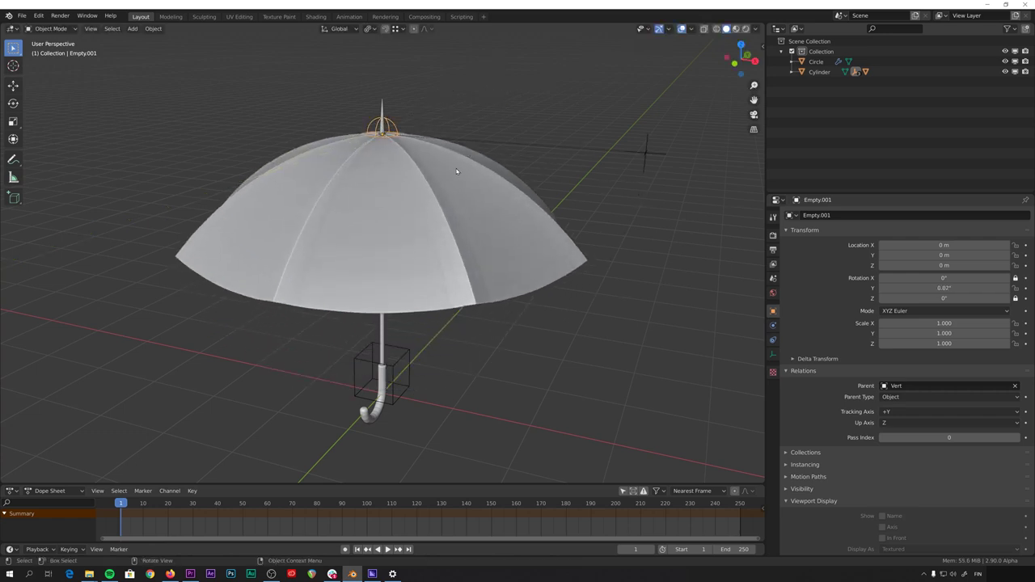
{"action": "left_click", "coordinate": [456, 172]}
{"action": "scroll", "coordinate": [938, 392], "scroll_direction": "down", "scroll_amount": 1}
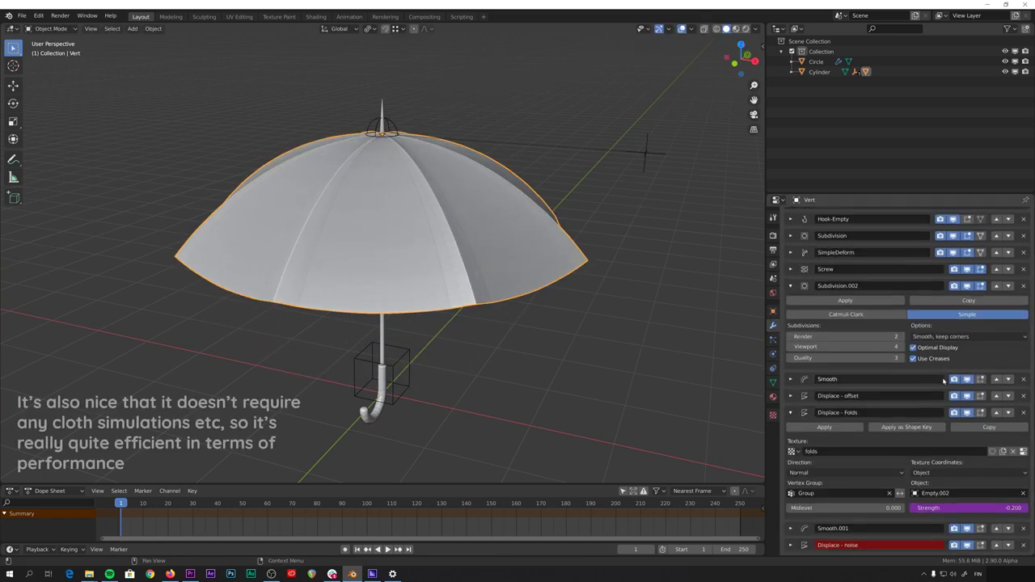